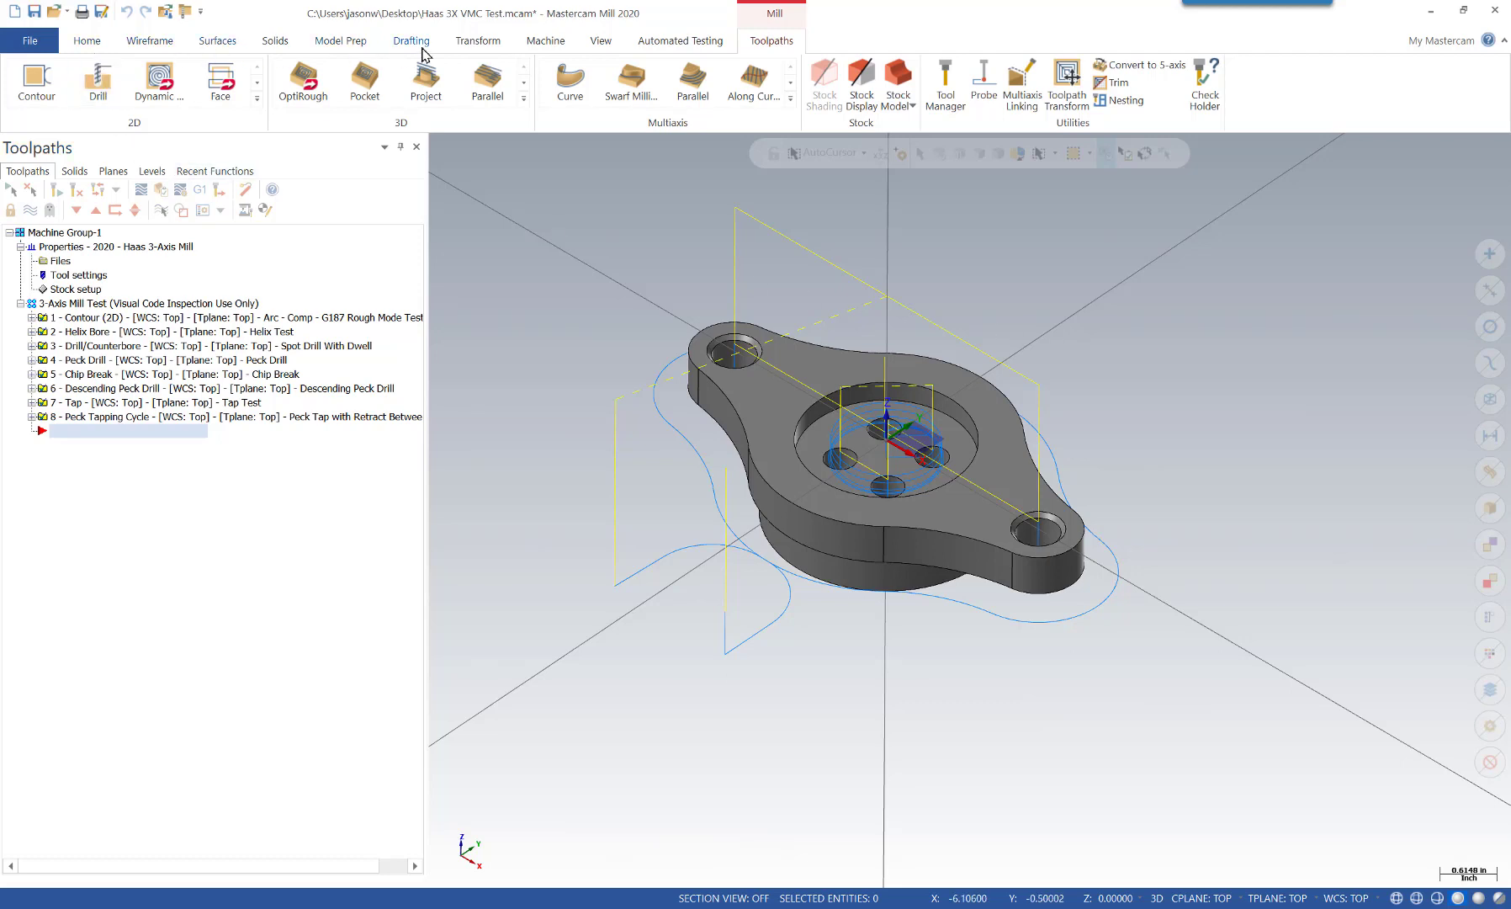
On the Machine tab, review the recent lathe and mill machine definitions in their dropdowns
left_click(539, 44)
left_click(67, 101)
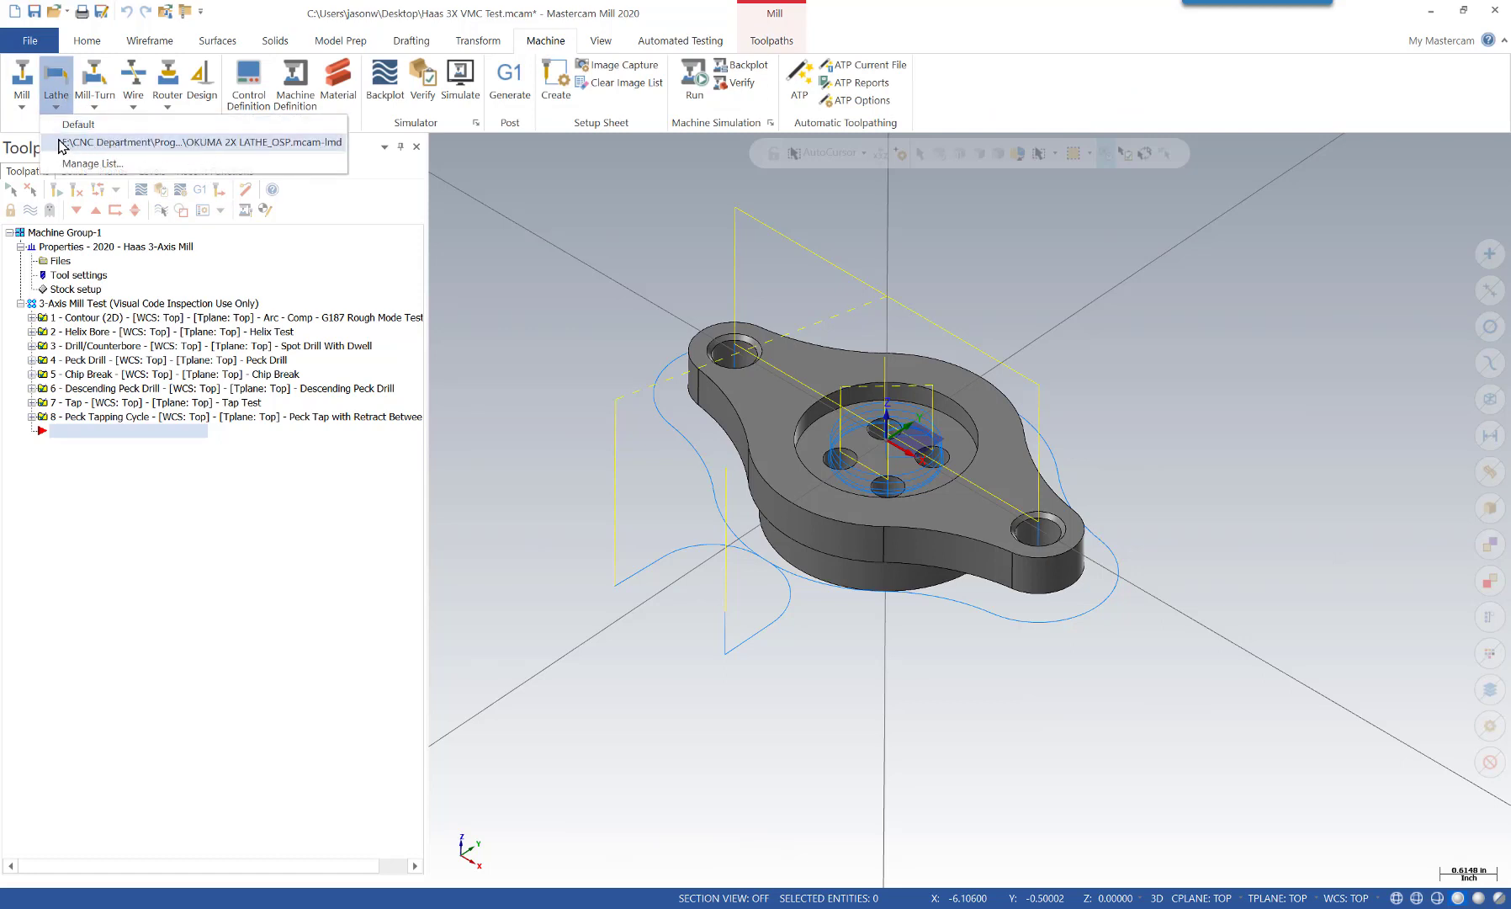
left_click(21, 102)
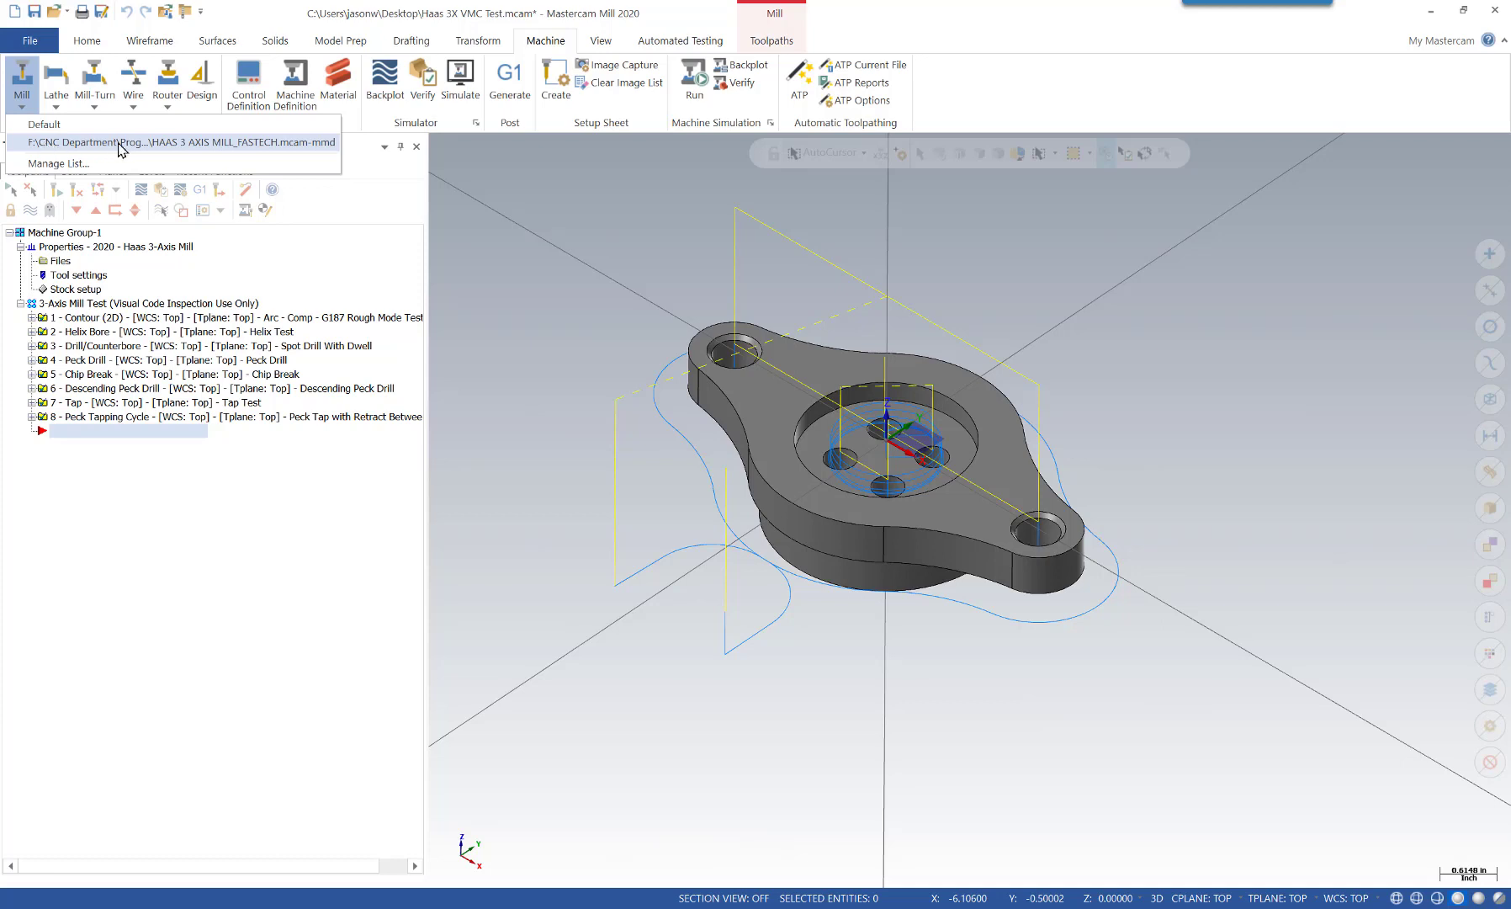
left_click(524, 191)
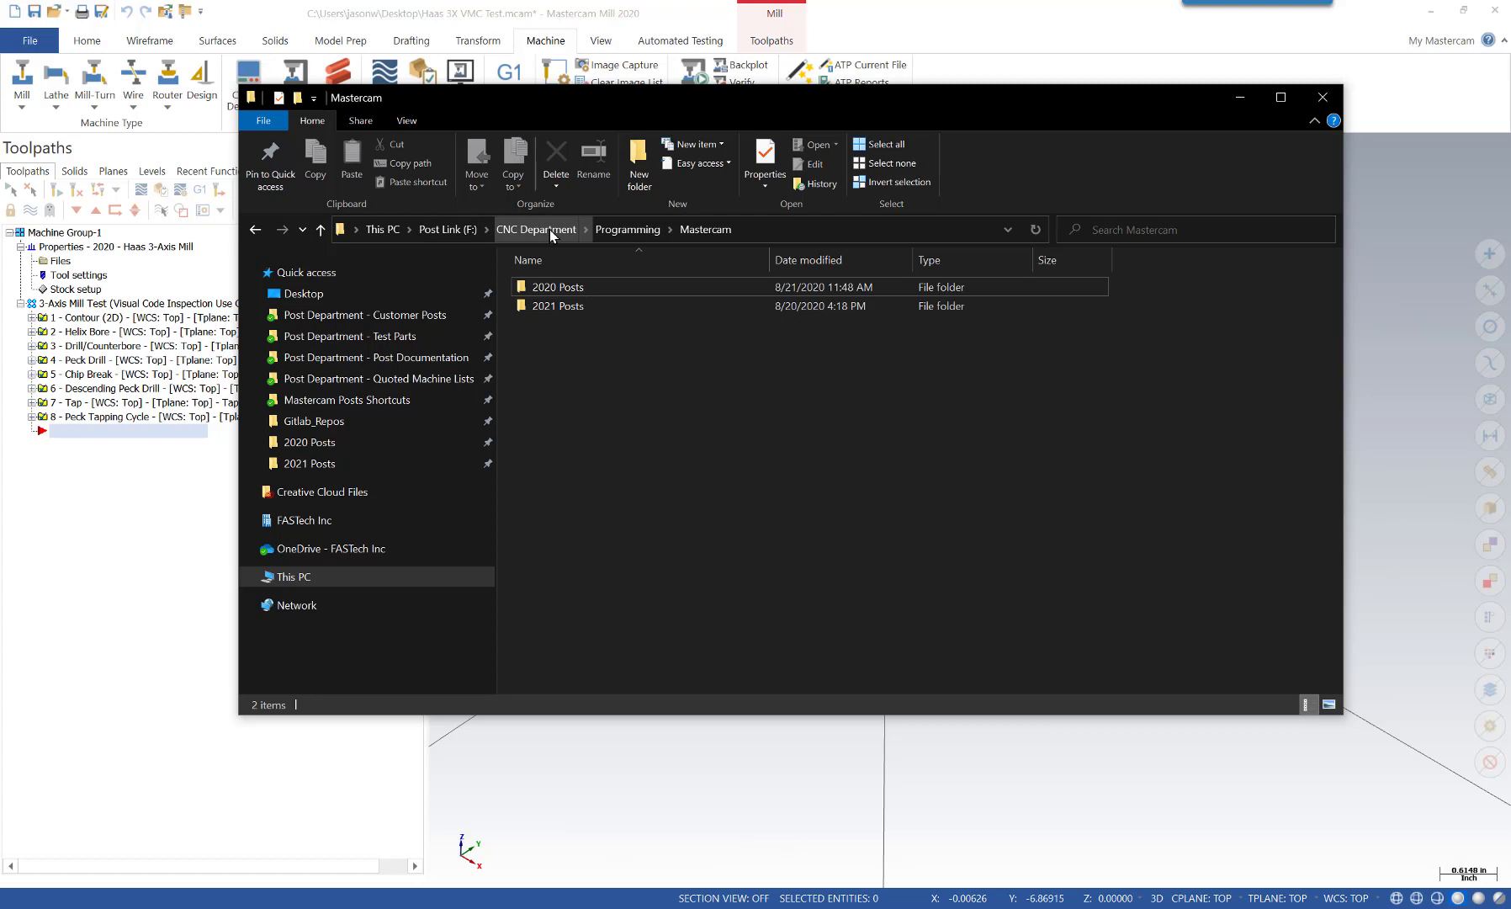
double_click(561, 288)
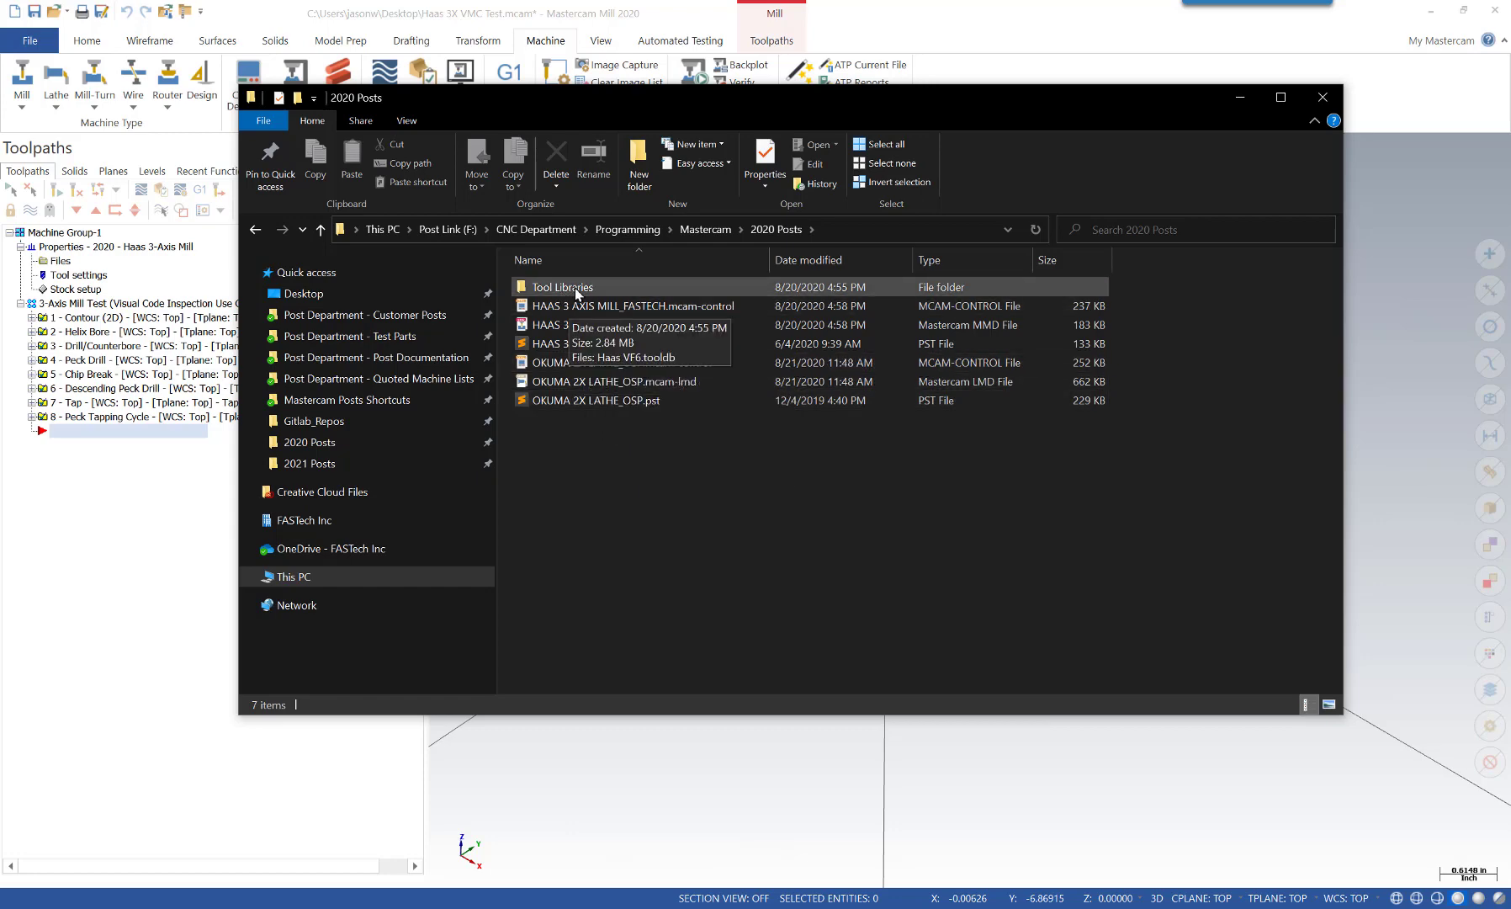
left_click(853, 783)
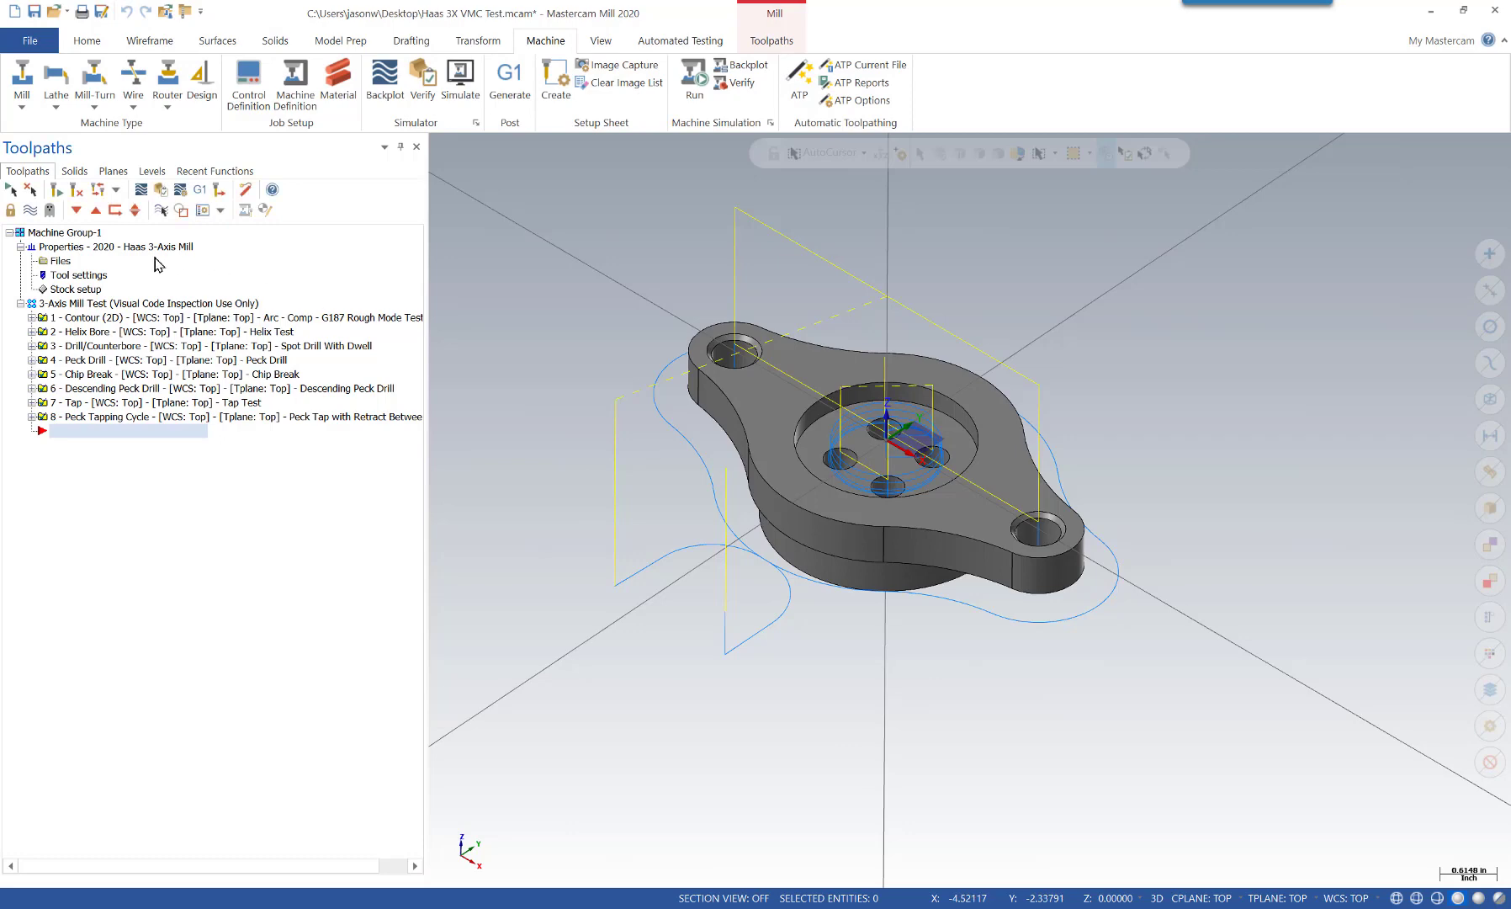
Check the tool library path in the machine group's Files properties, then close them
left_click(60, 260)
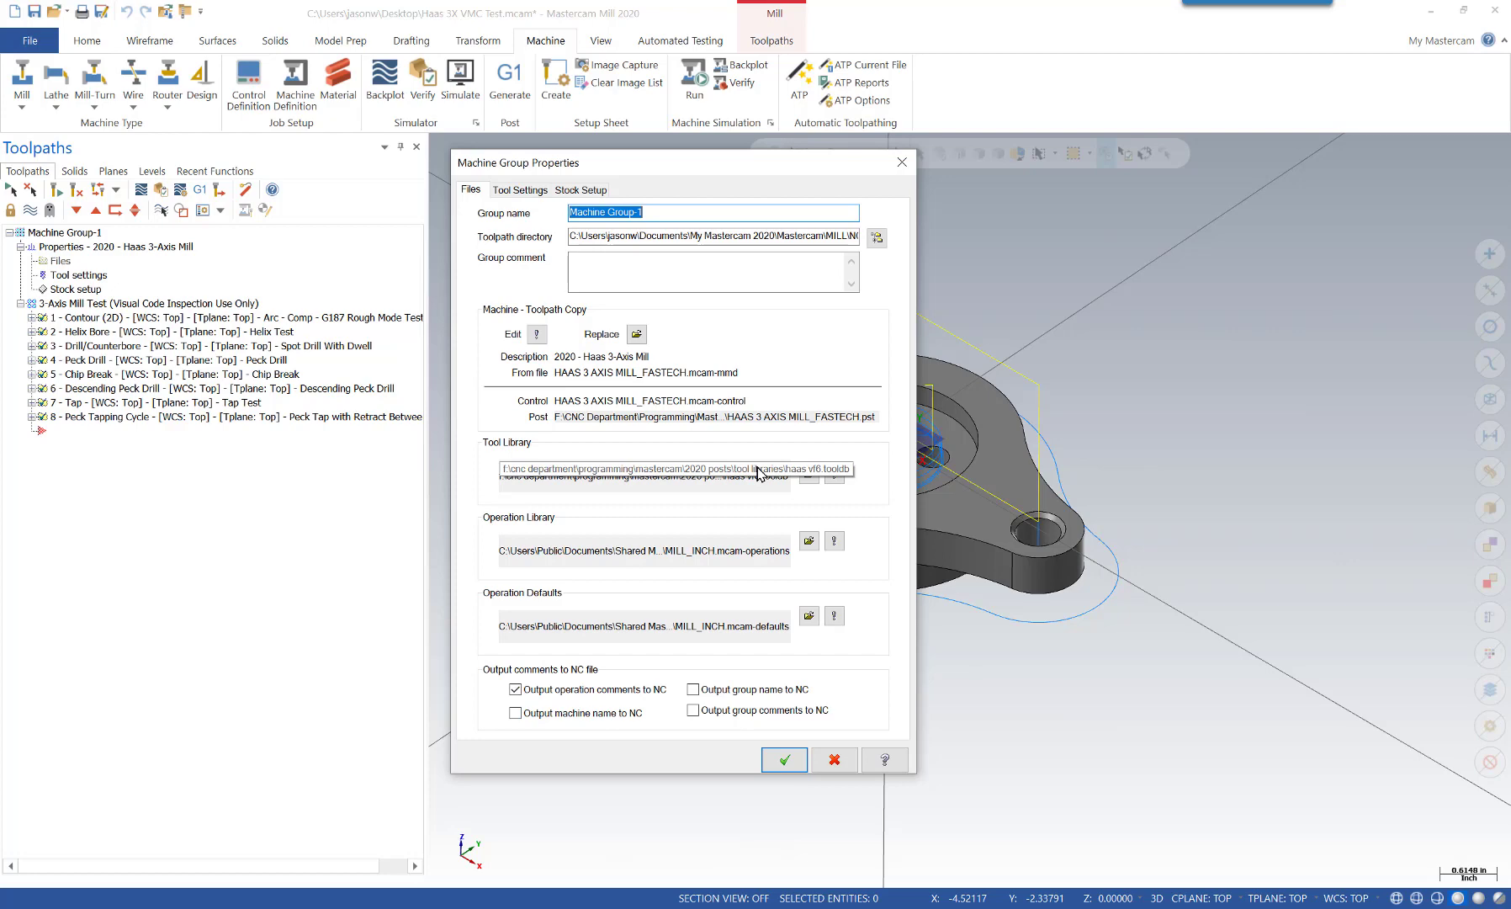
key("Return")
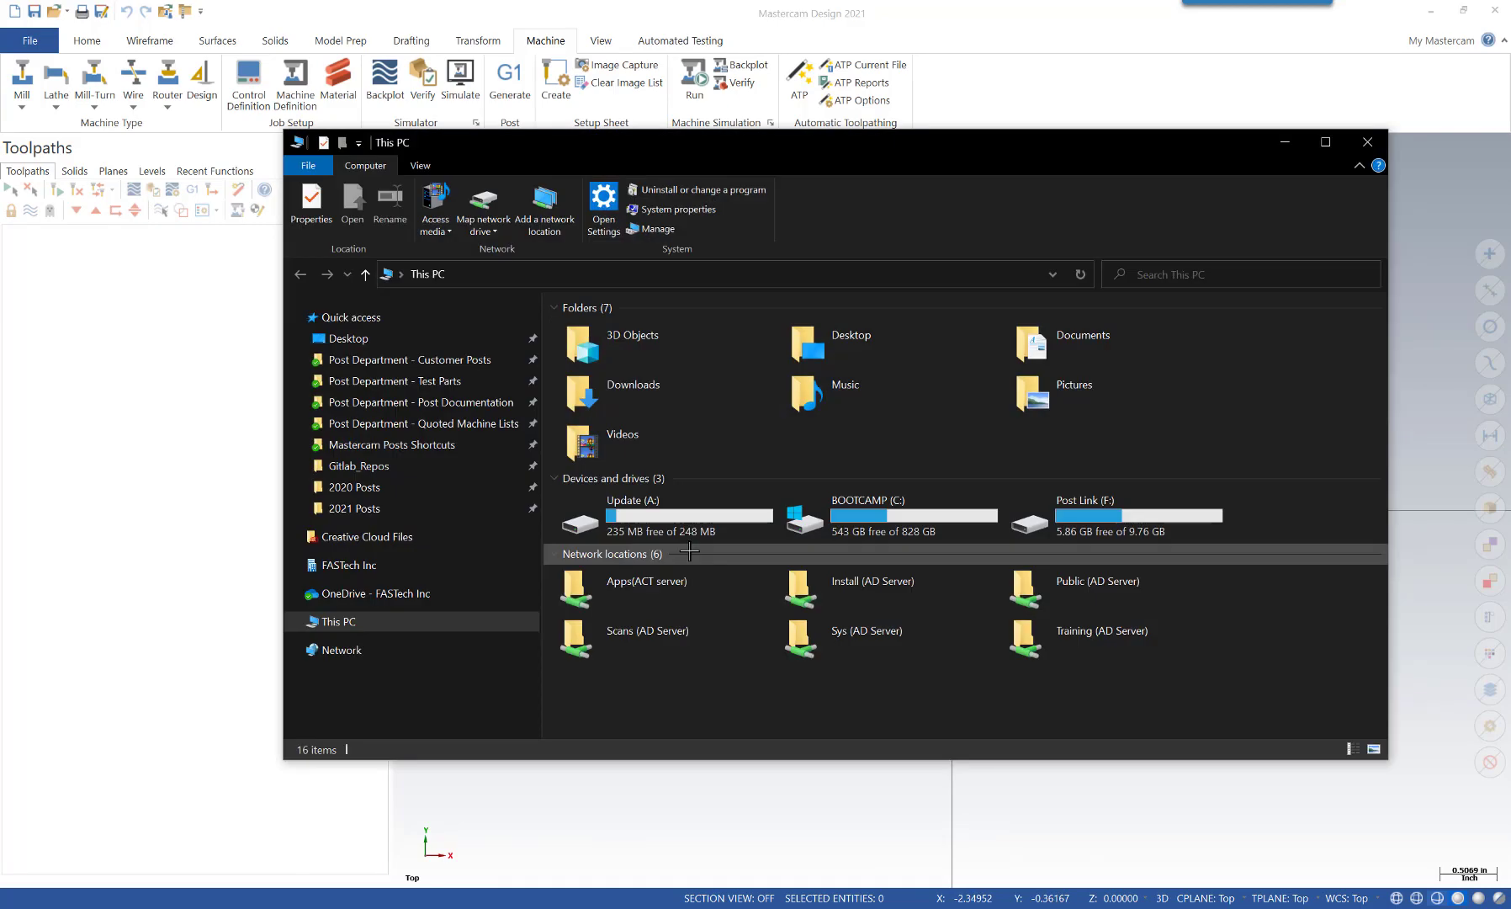
Open 2020 Posts, return to the Mastercam folder and inspect the 2020 Posts folder options
left_click(370, 490)
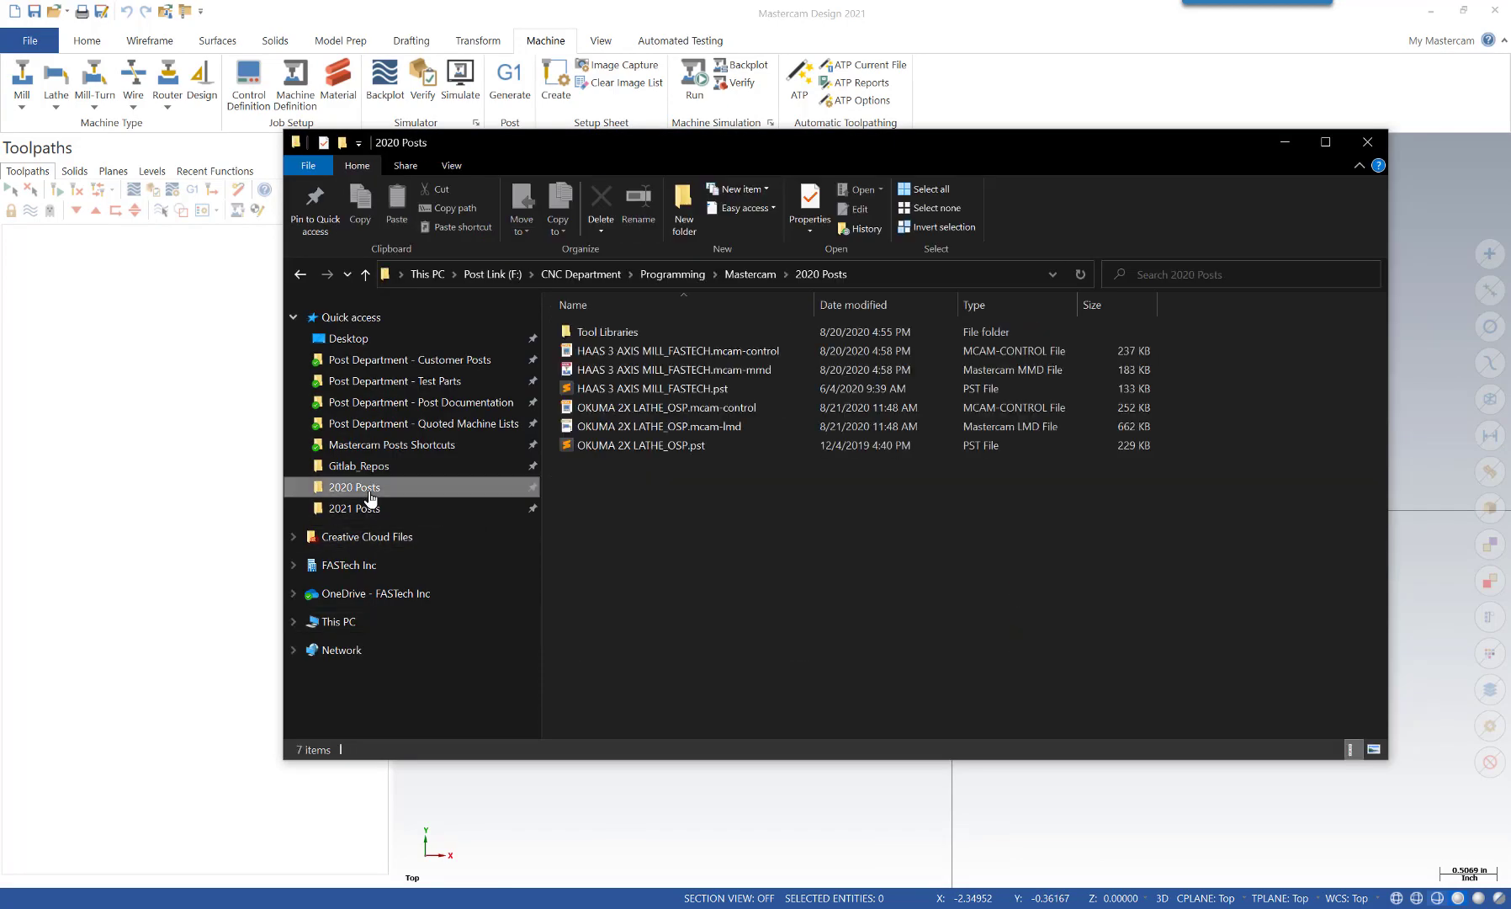
left_click(761, 275)
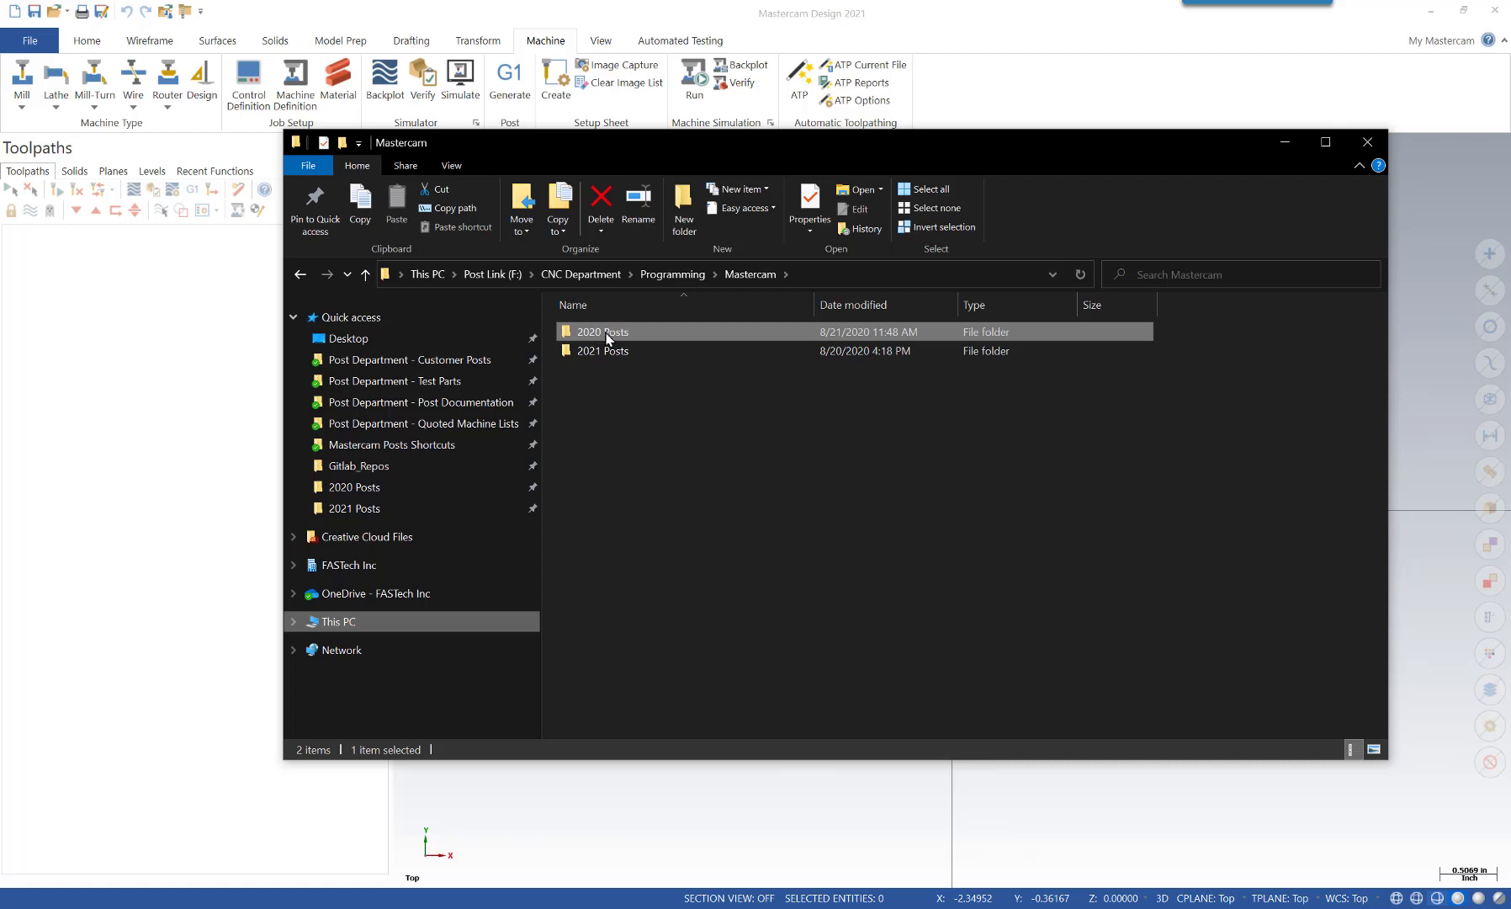
mouse_move(608, 336)
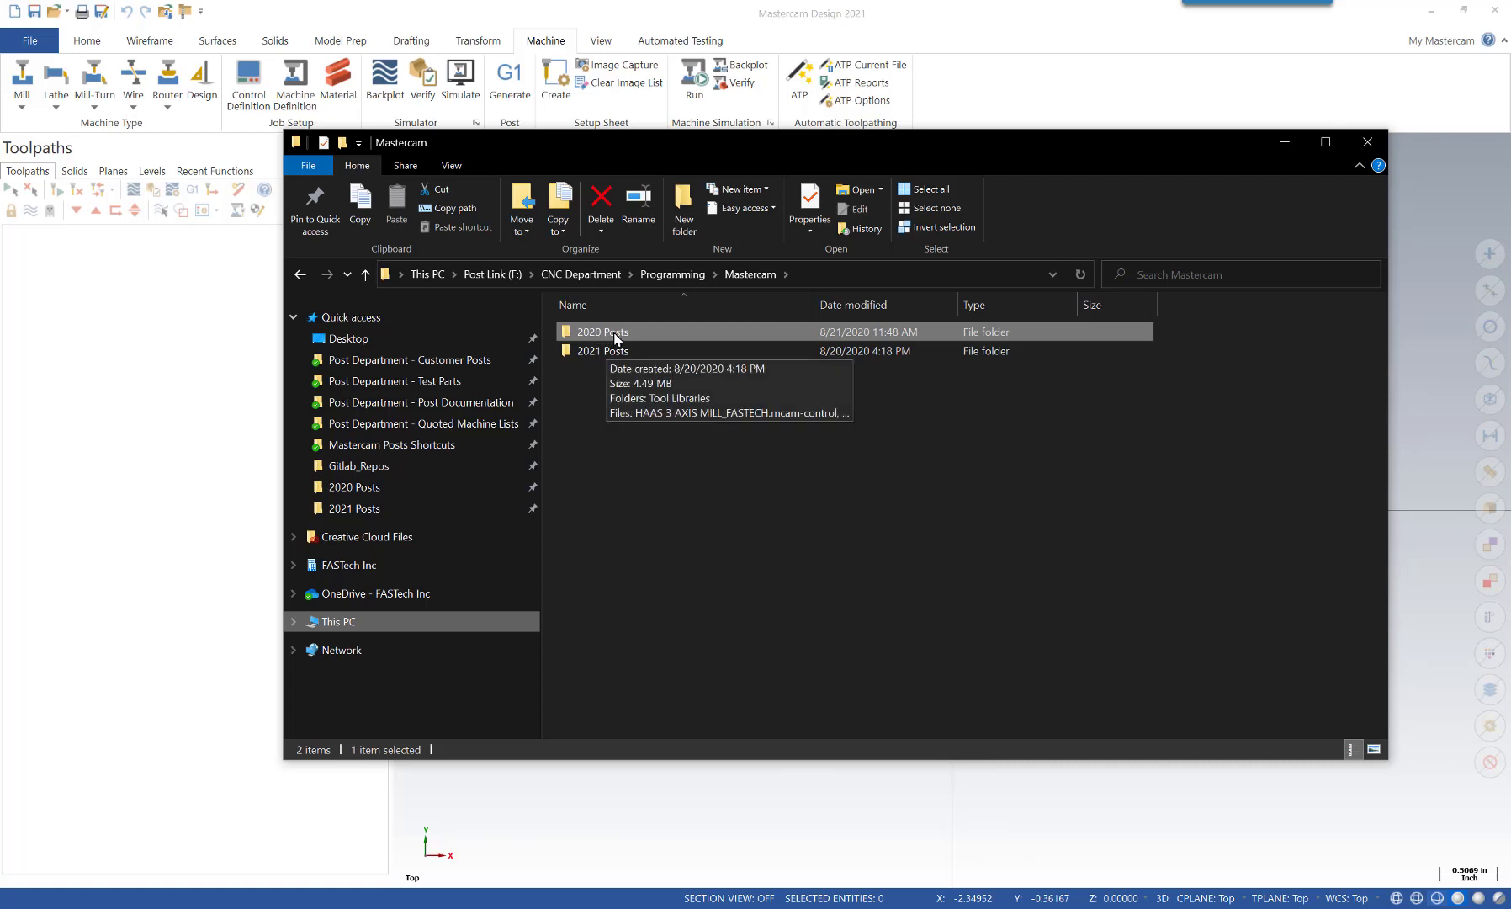
right_click(615, 335)
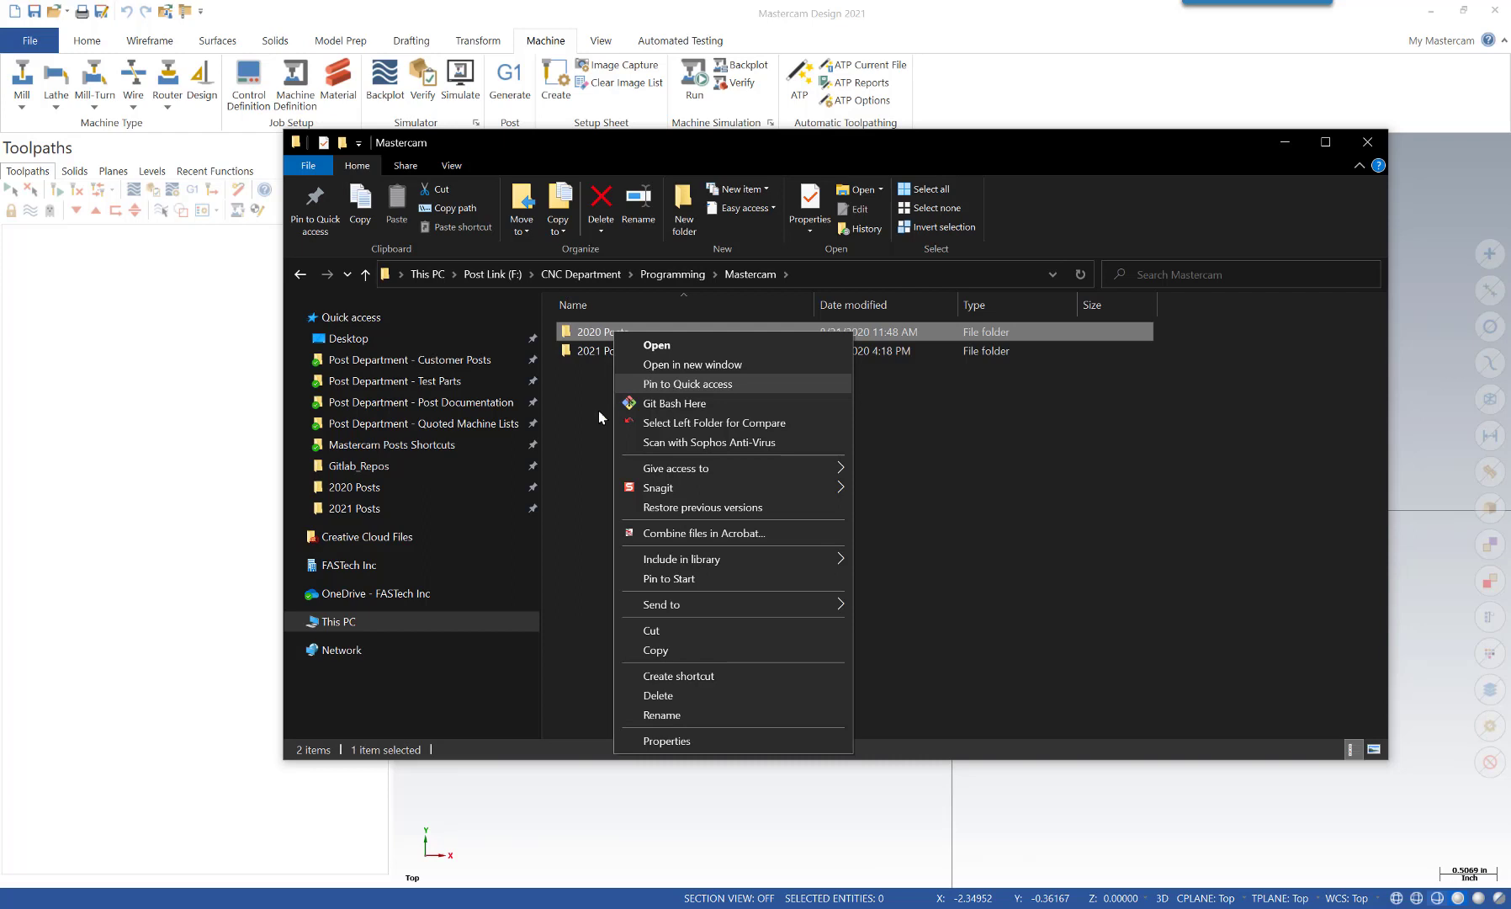
left_click(1001, 442)
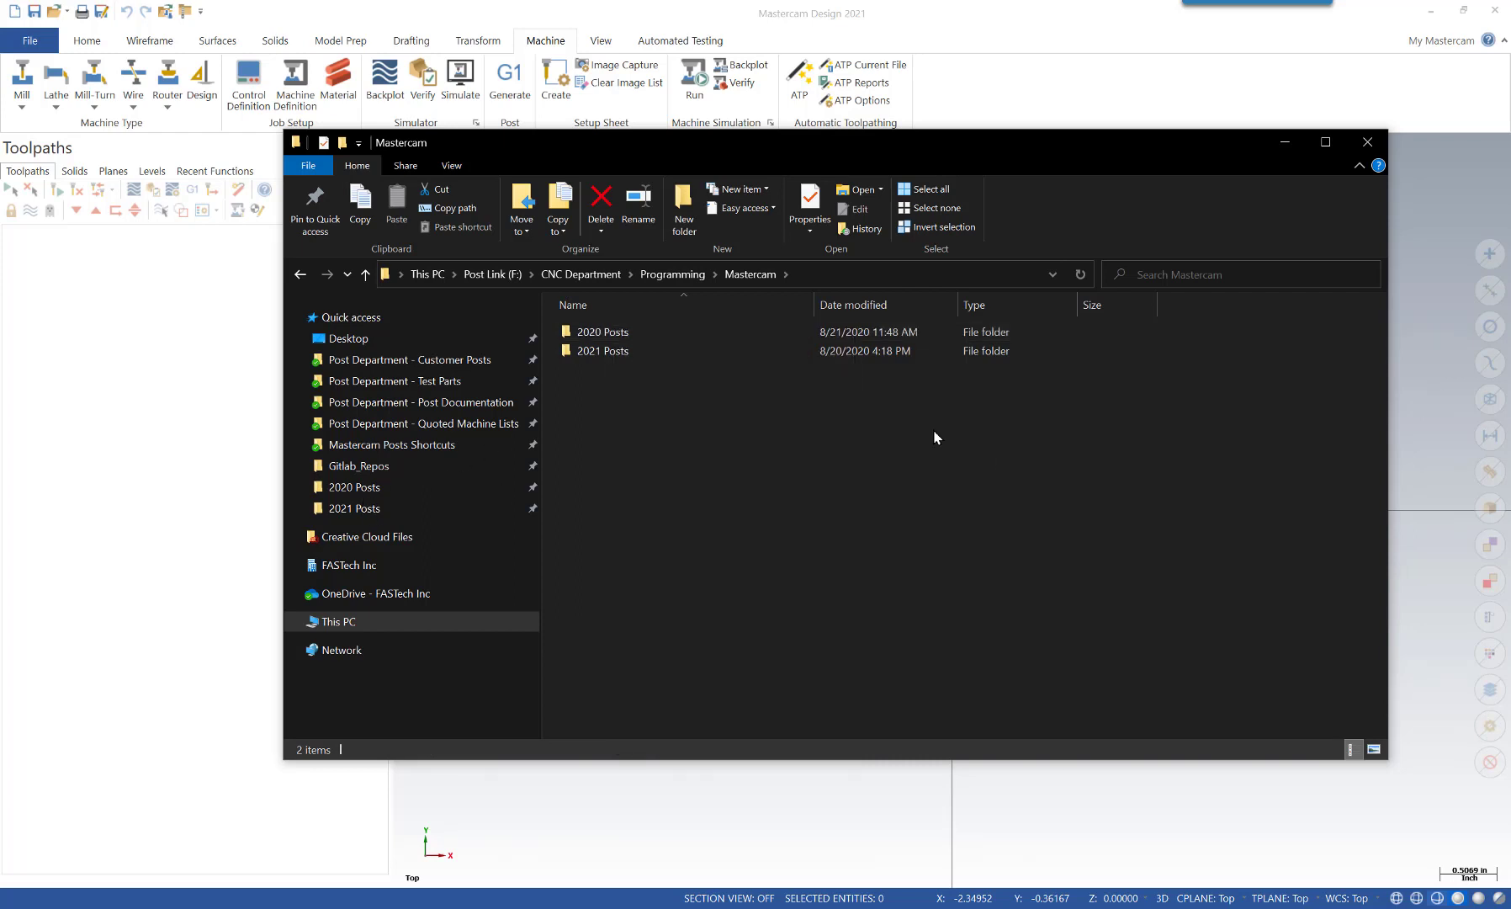
Open the 2021 Posts folder, confirm it is empty, and close File Explorer
mouse_move(602, 357)
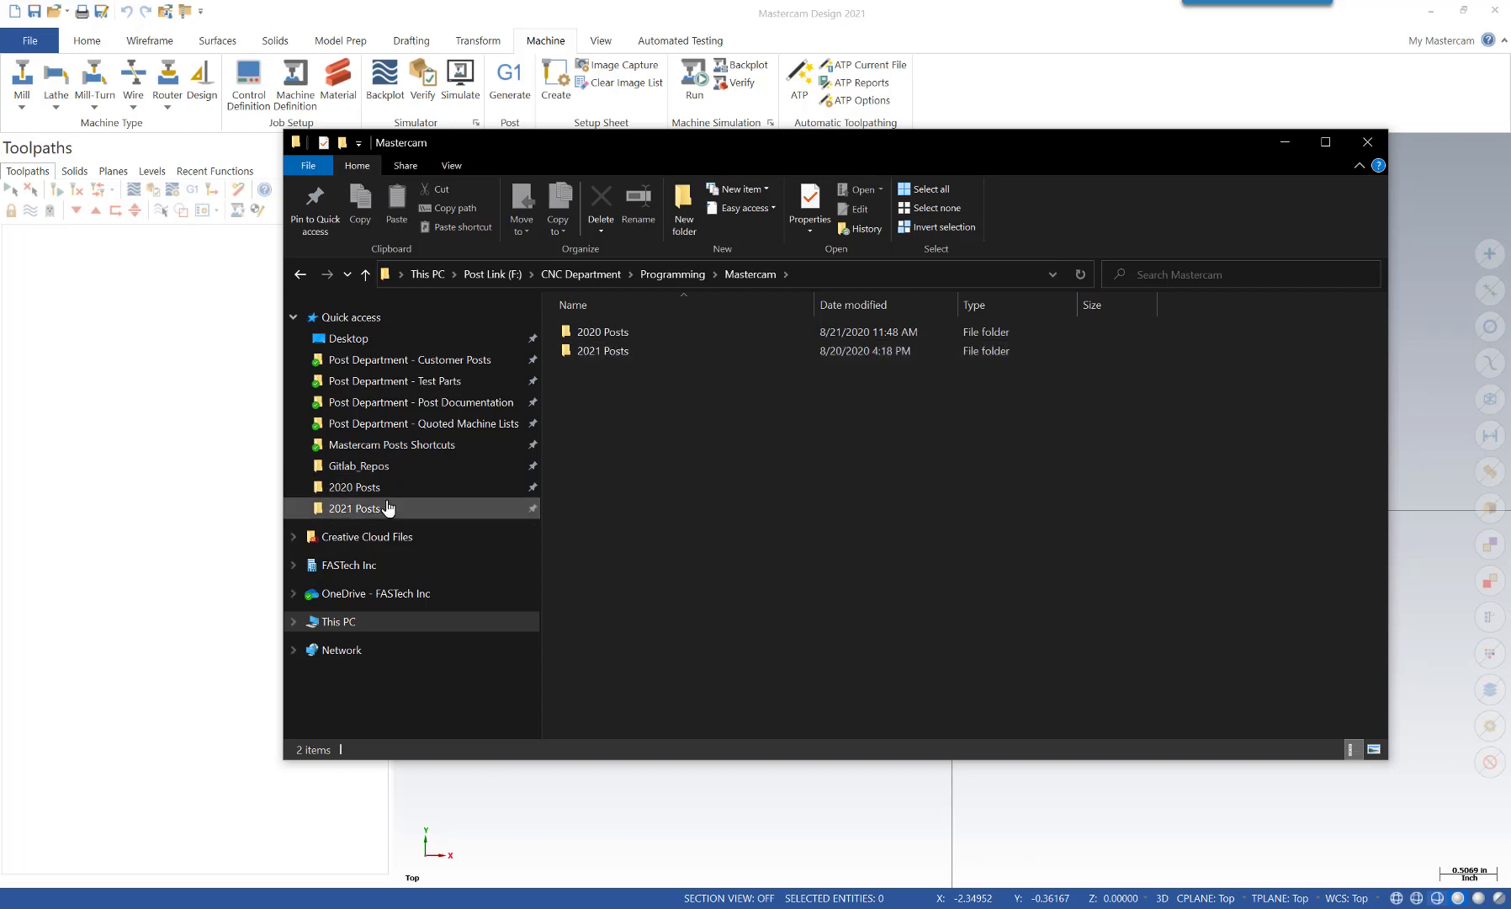
double_click(618, 349)
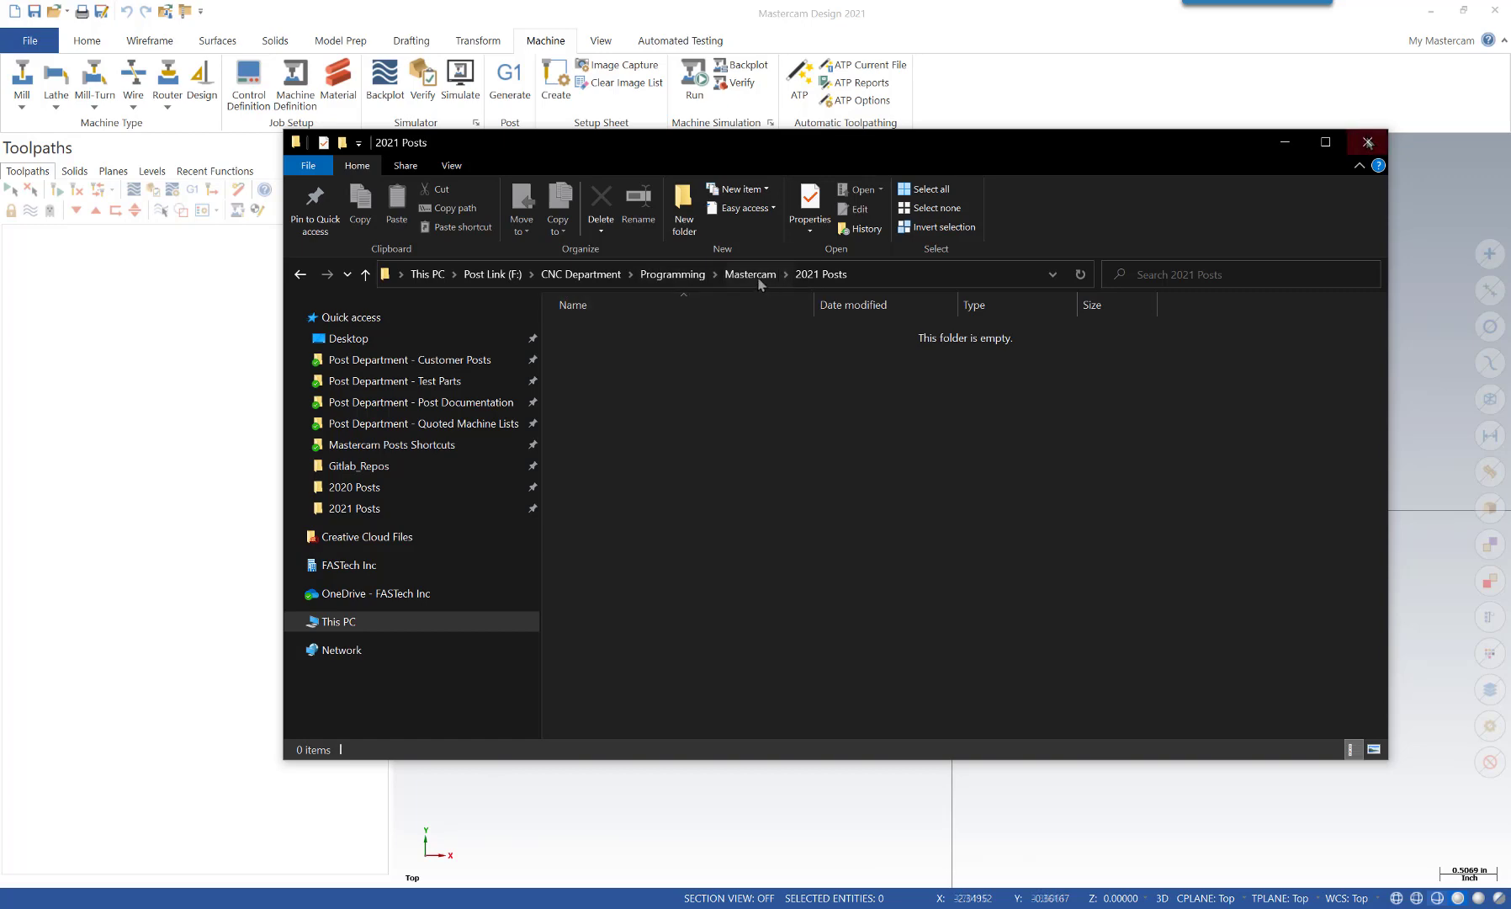
key("alt+F4")
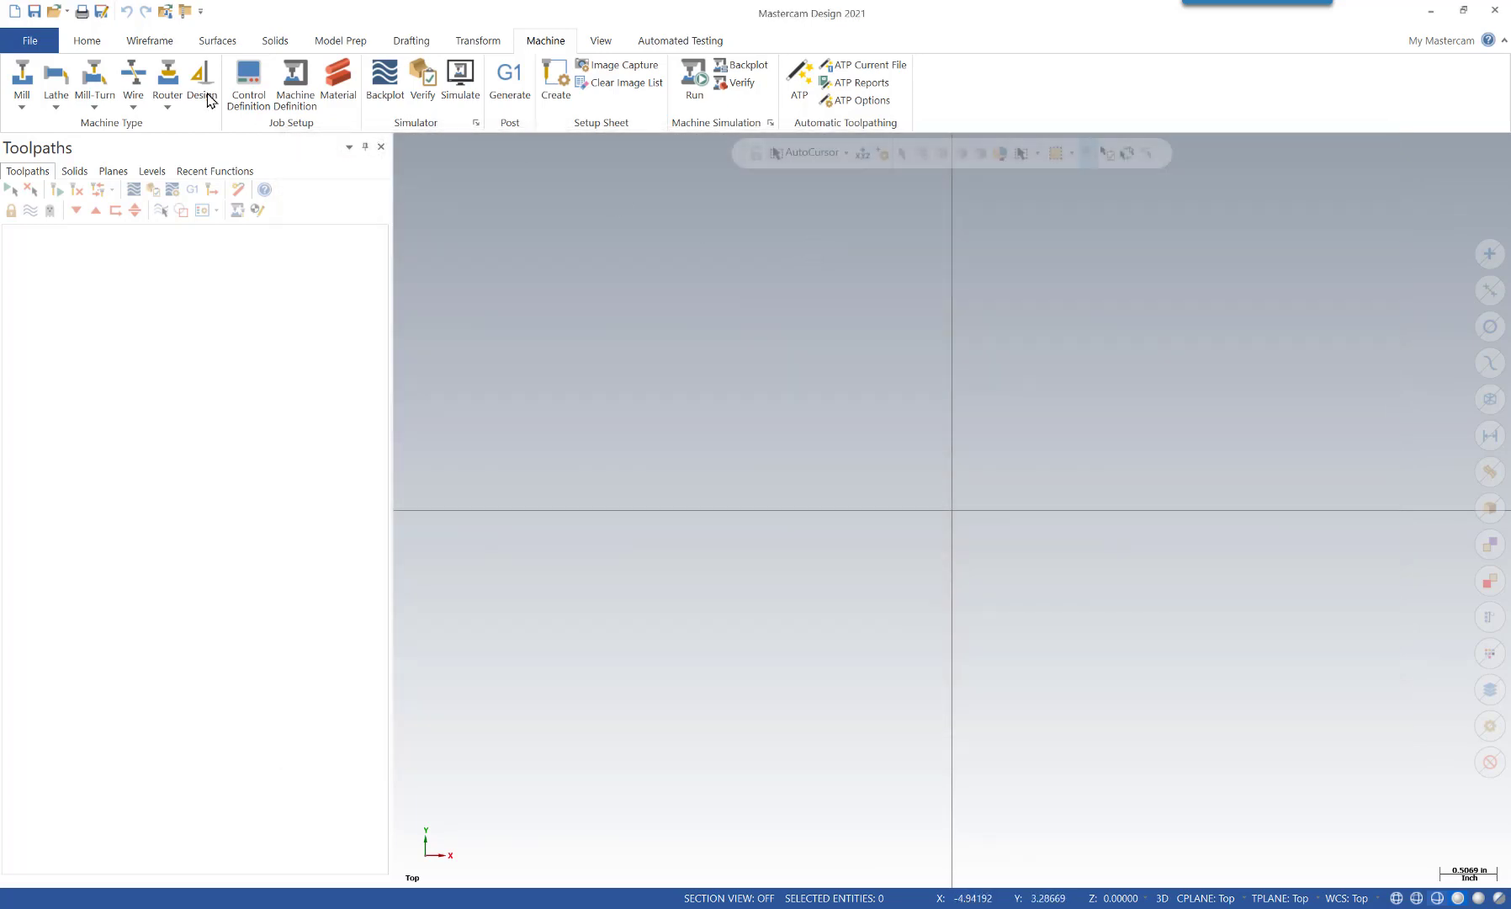
Start File > Convert > Migration Wizard in Advanced mode with Migrate shared Mastercam files ticked
left_click(33, 42)
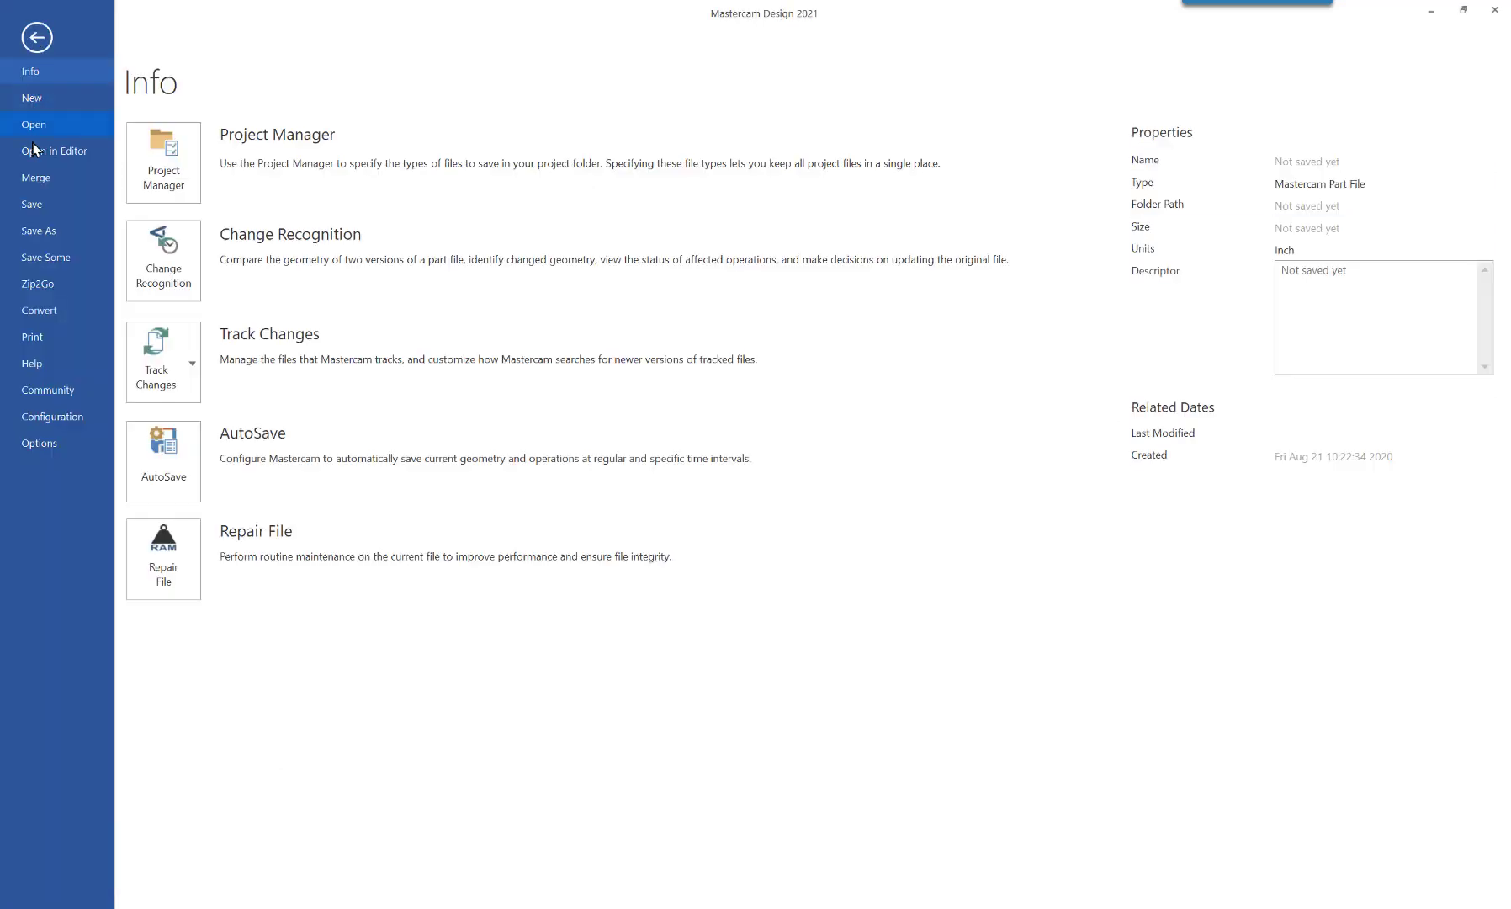
left_click(44, 310)
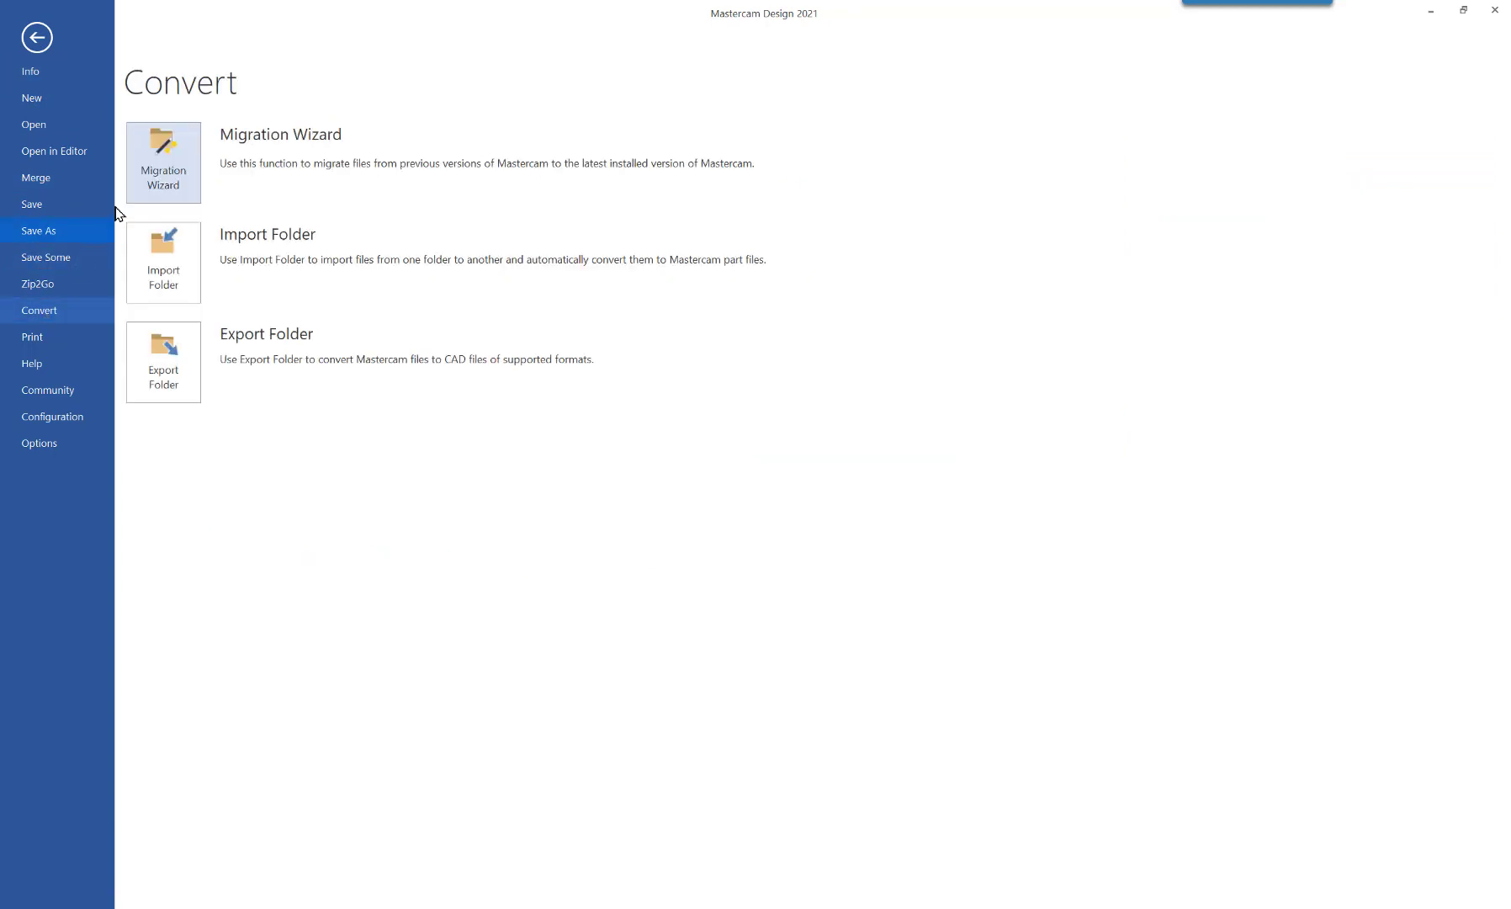
left_click(149, 168)
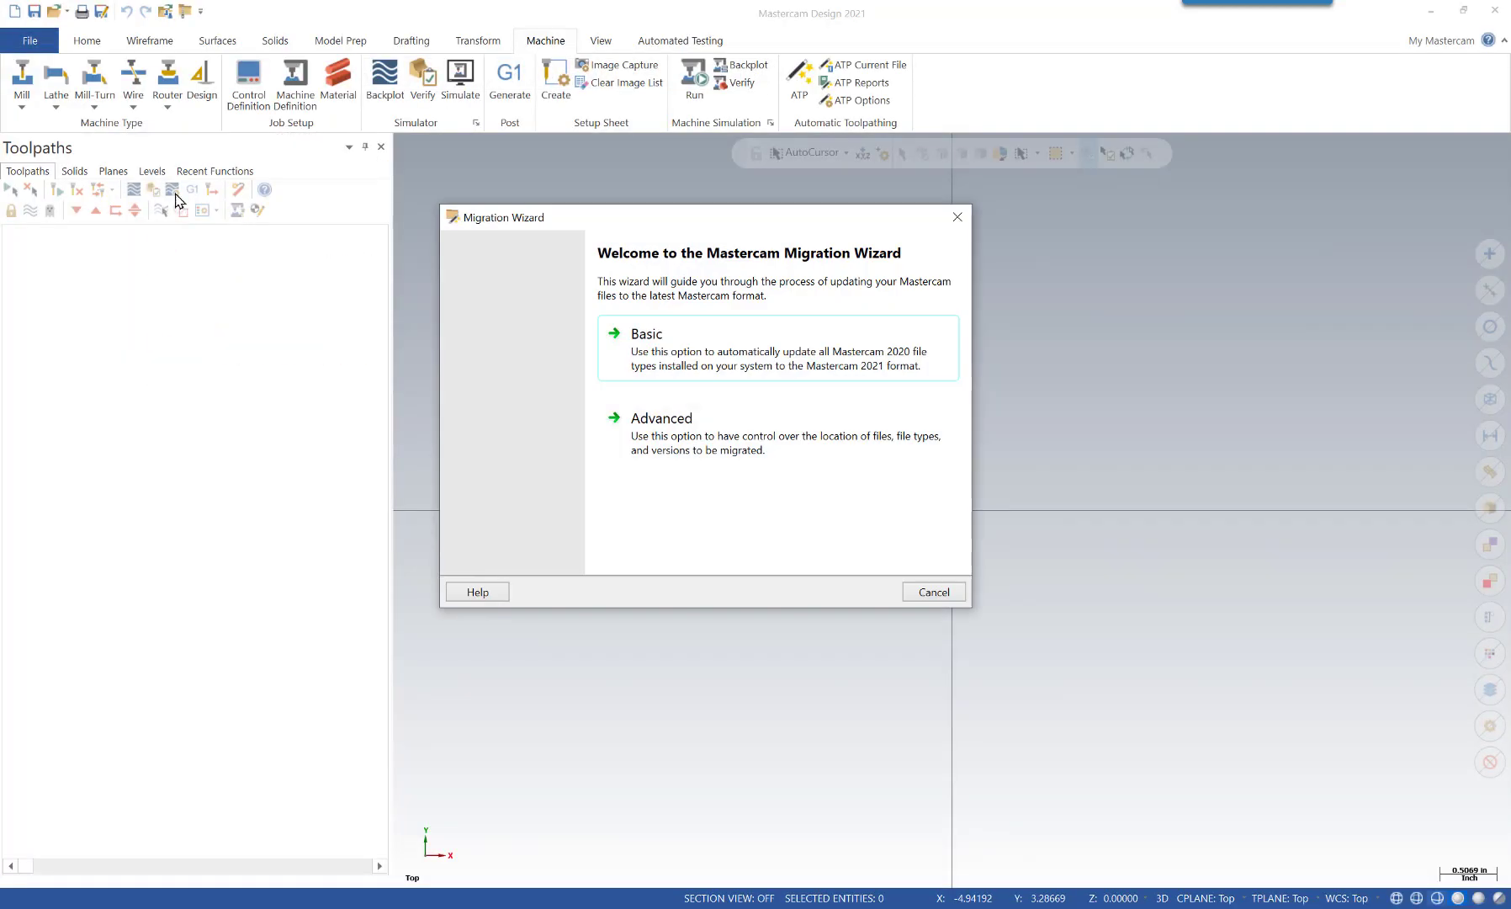
left_click(703, 434)
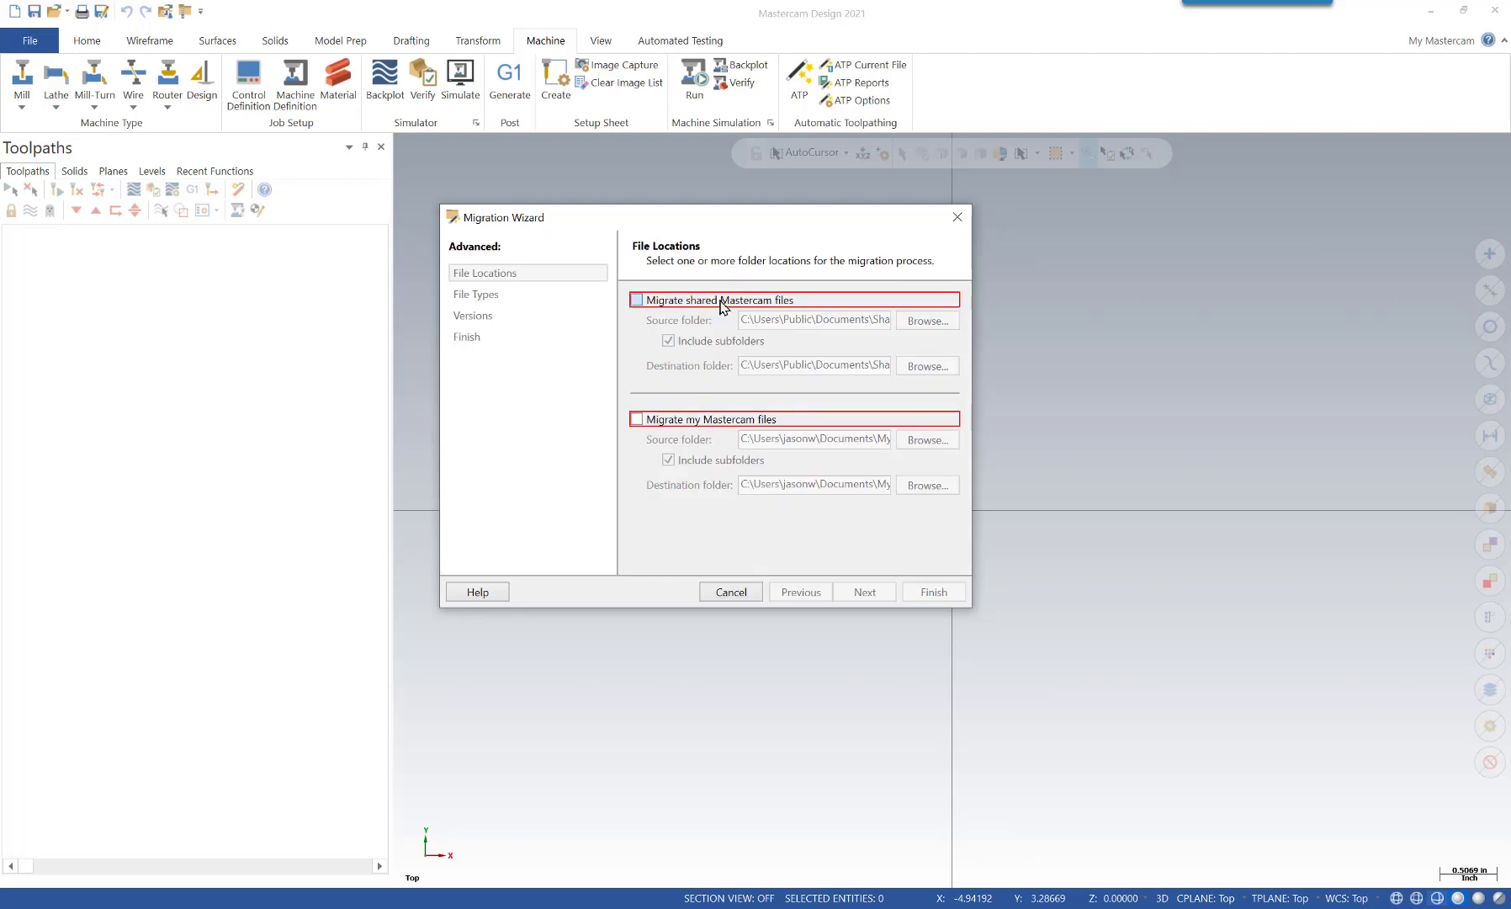
mouse_move(732, 308)
left_click(636, 300)
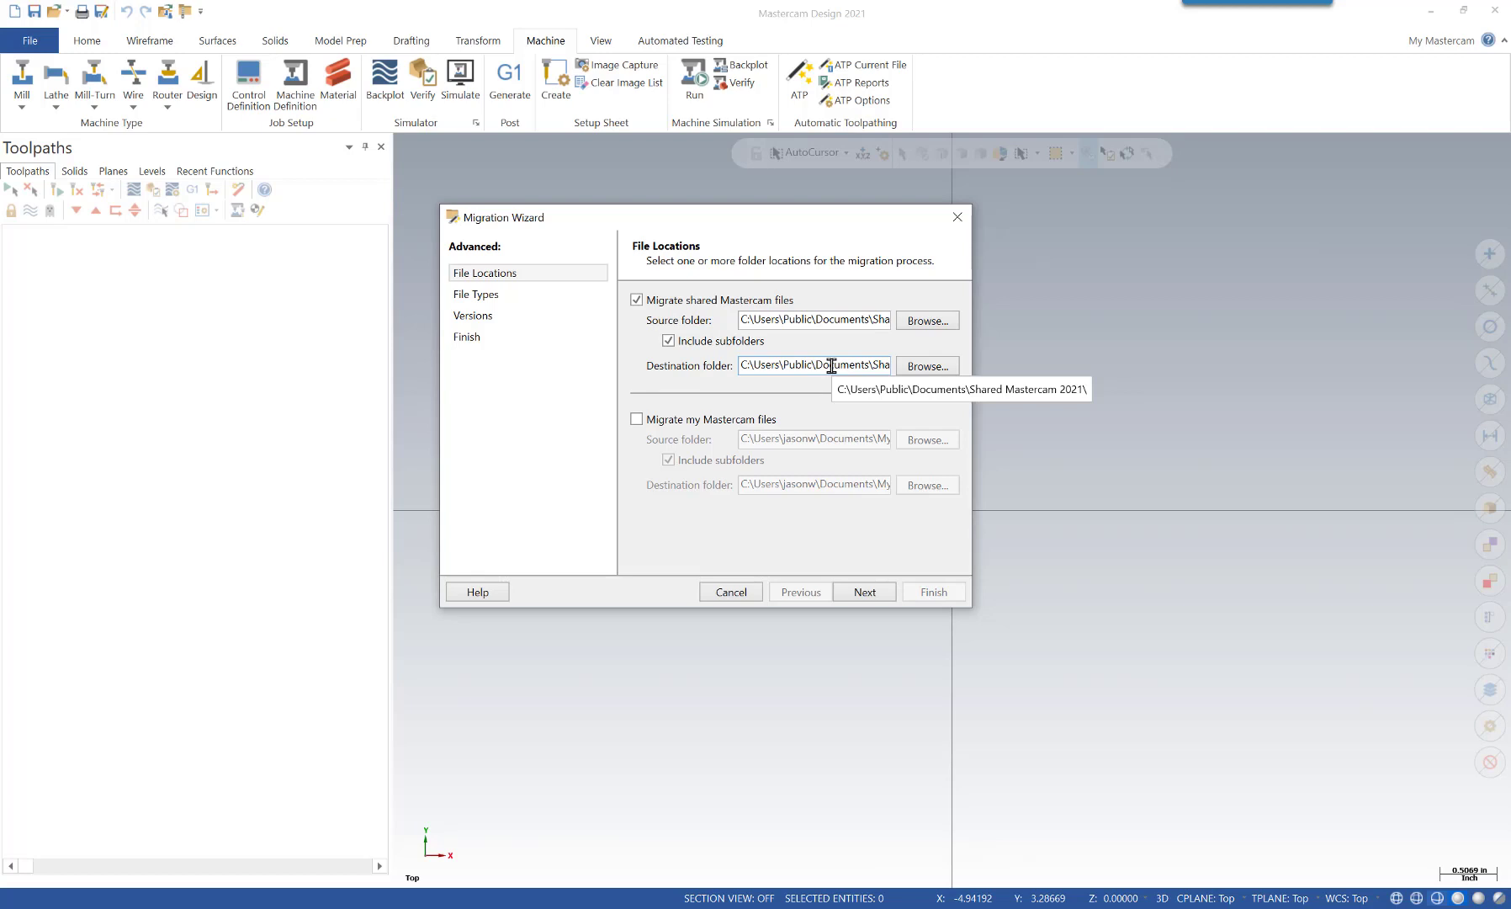
Set the shared files source folder to 2020 Posts under Post Link (F:) > CNC Department
left_click(937, 322)
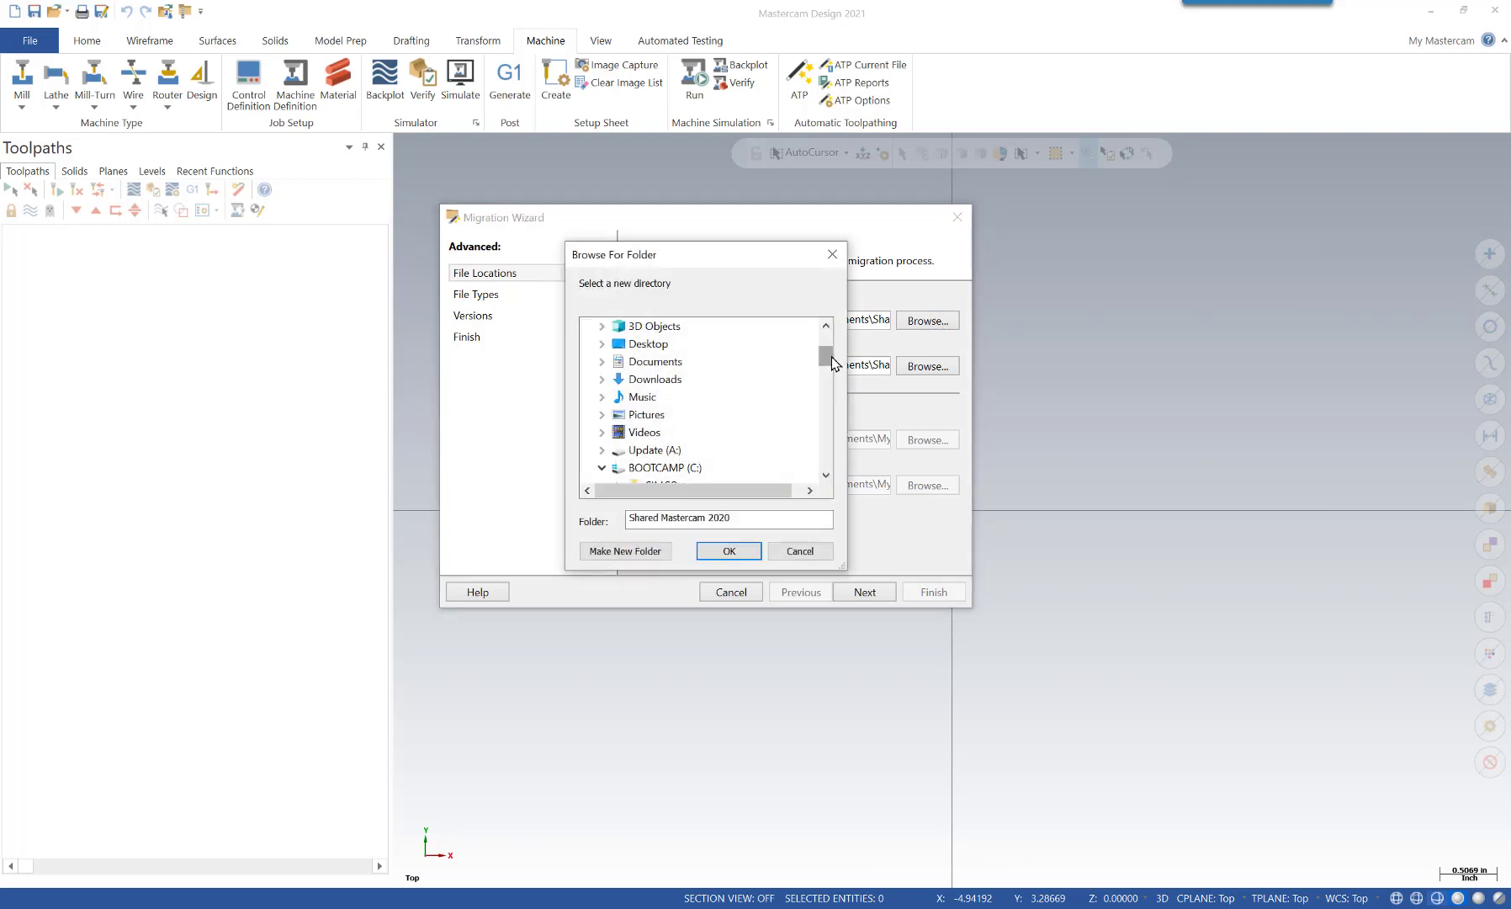
left_click_drag(831, 361, 831, 367)
left_click(652, 432)
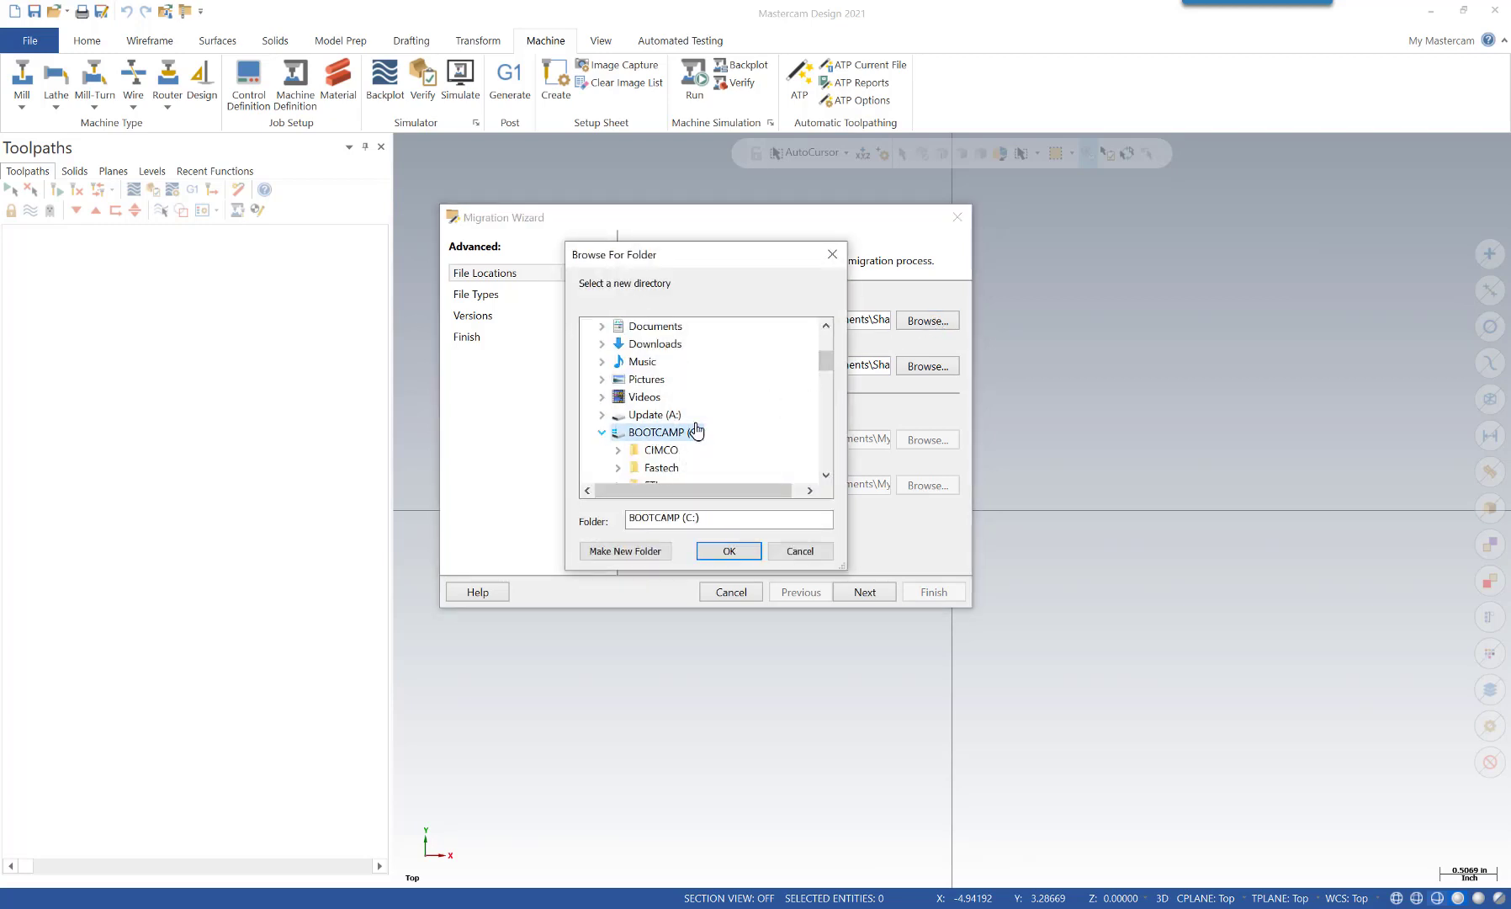
left_click(601, 432)
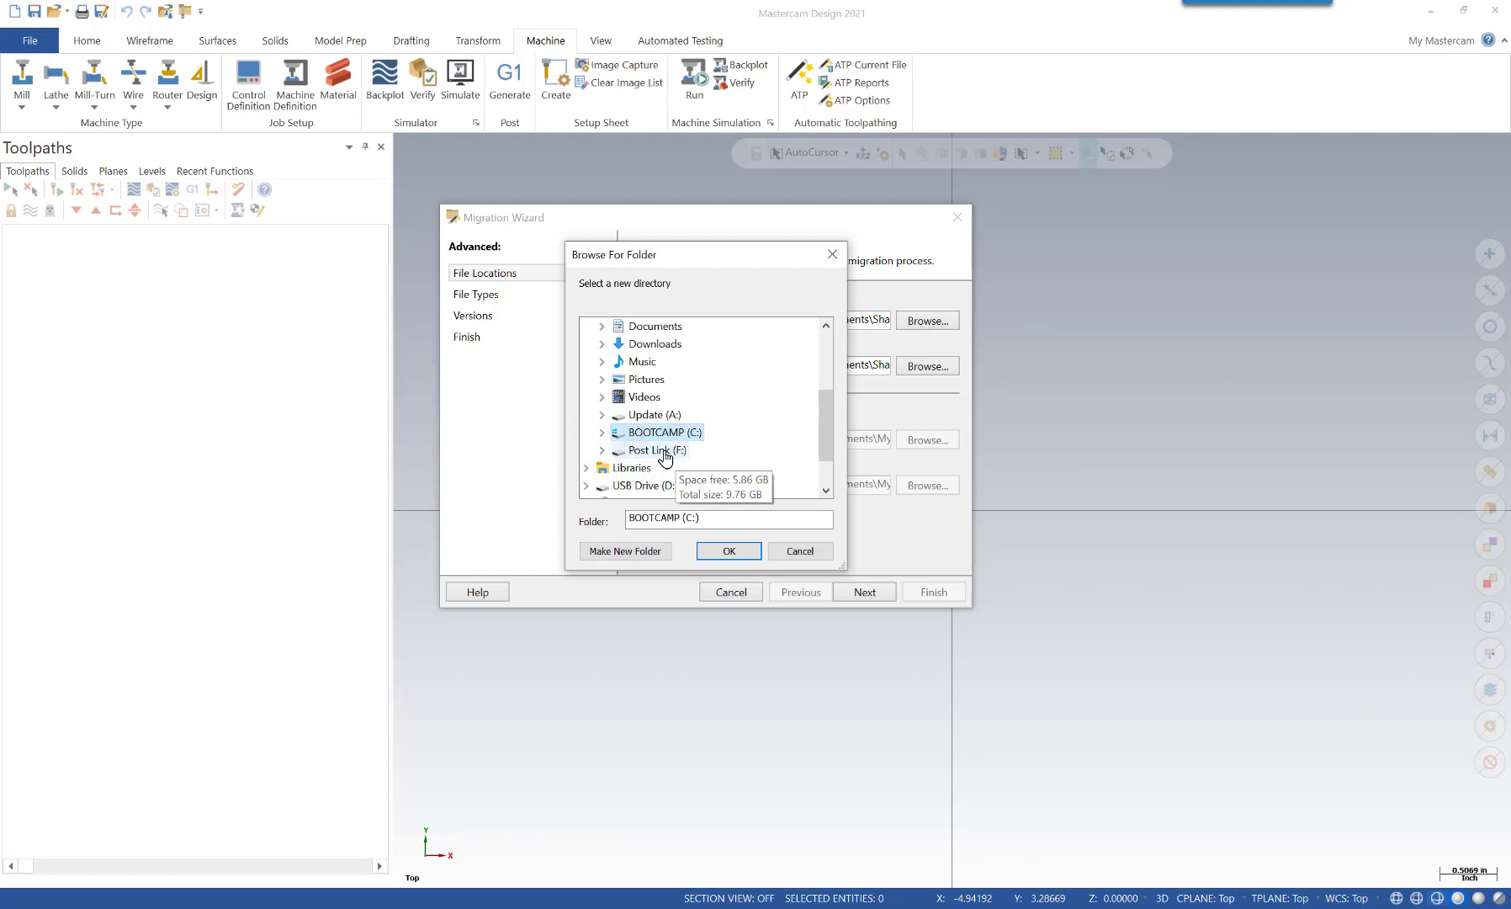
double_click(663, 451)
scroll(785, 423, "down", 5)
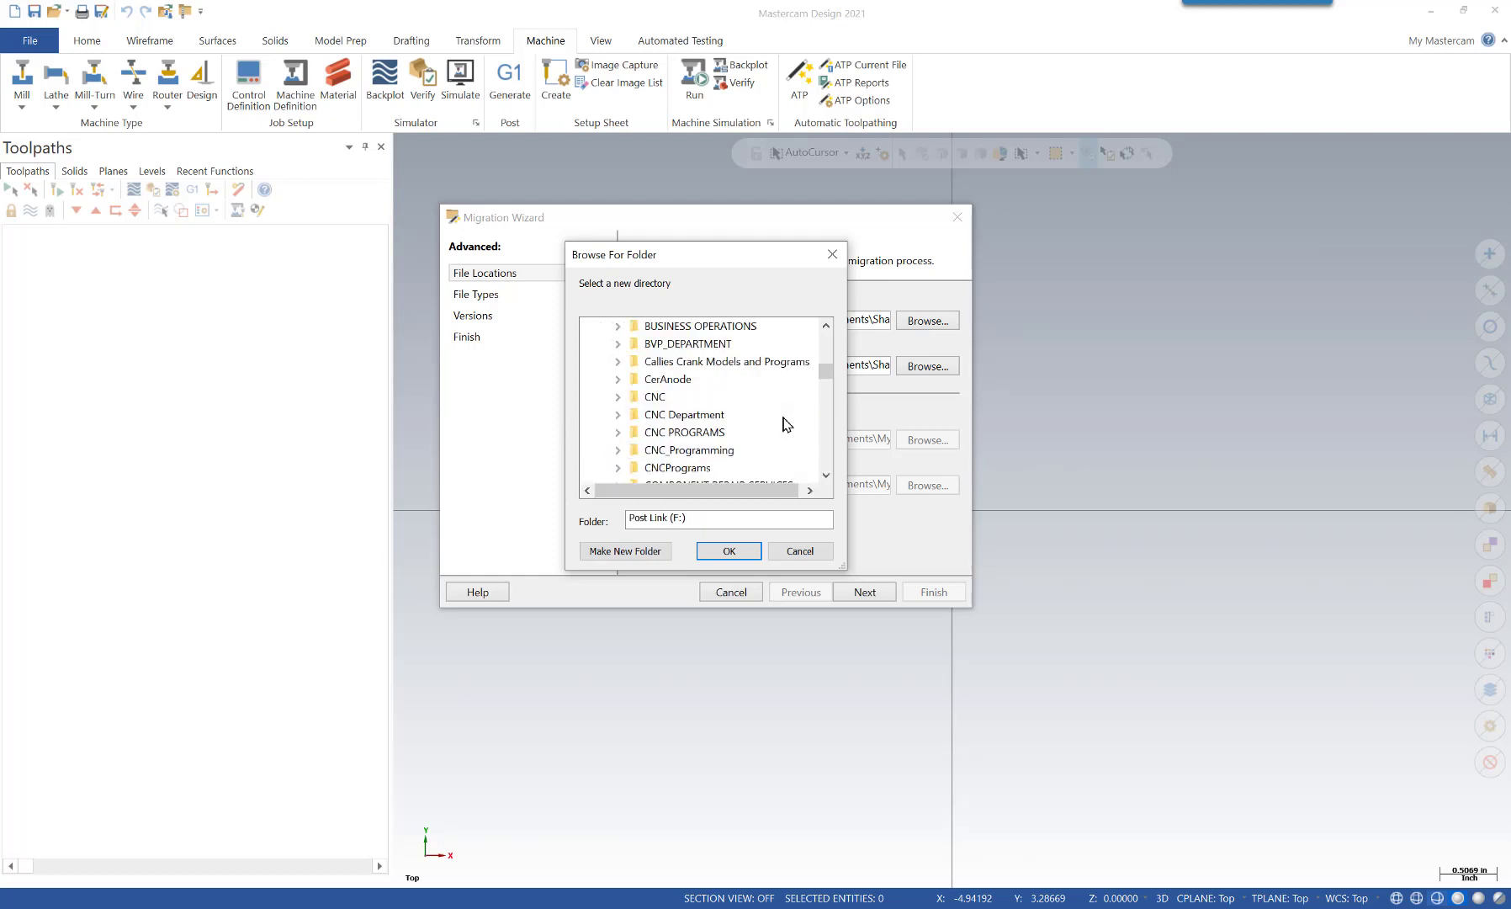
left_click(684, 414)
scroll(768, 417, "up", 1)
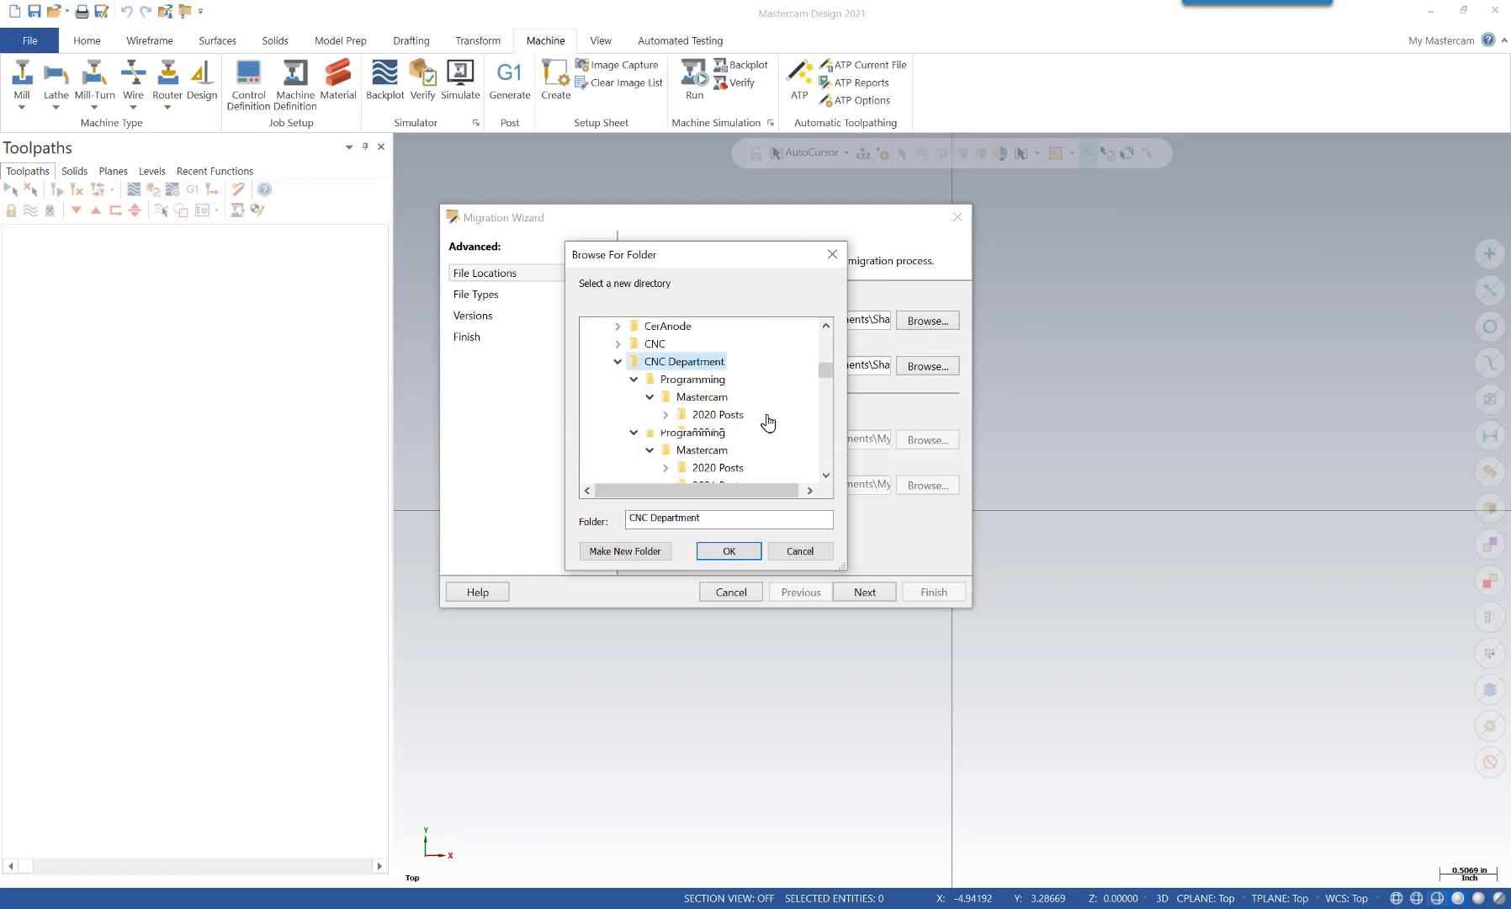
scroll(719, 410, "down", 1)
left_click(722, 368)
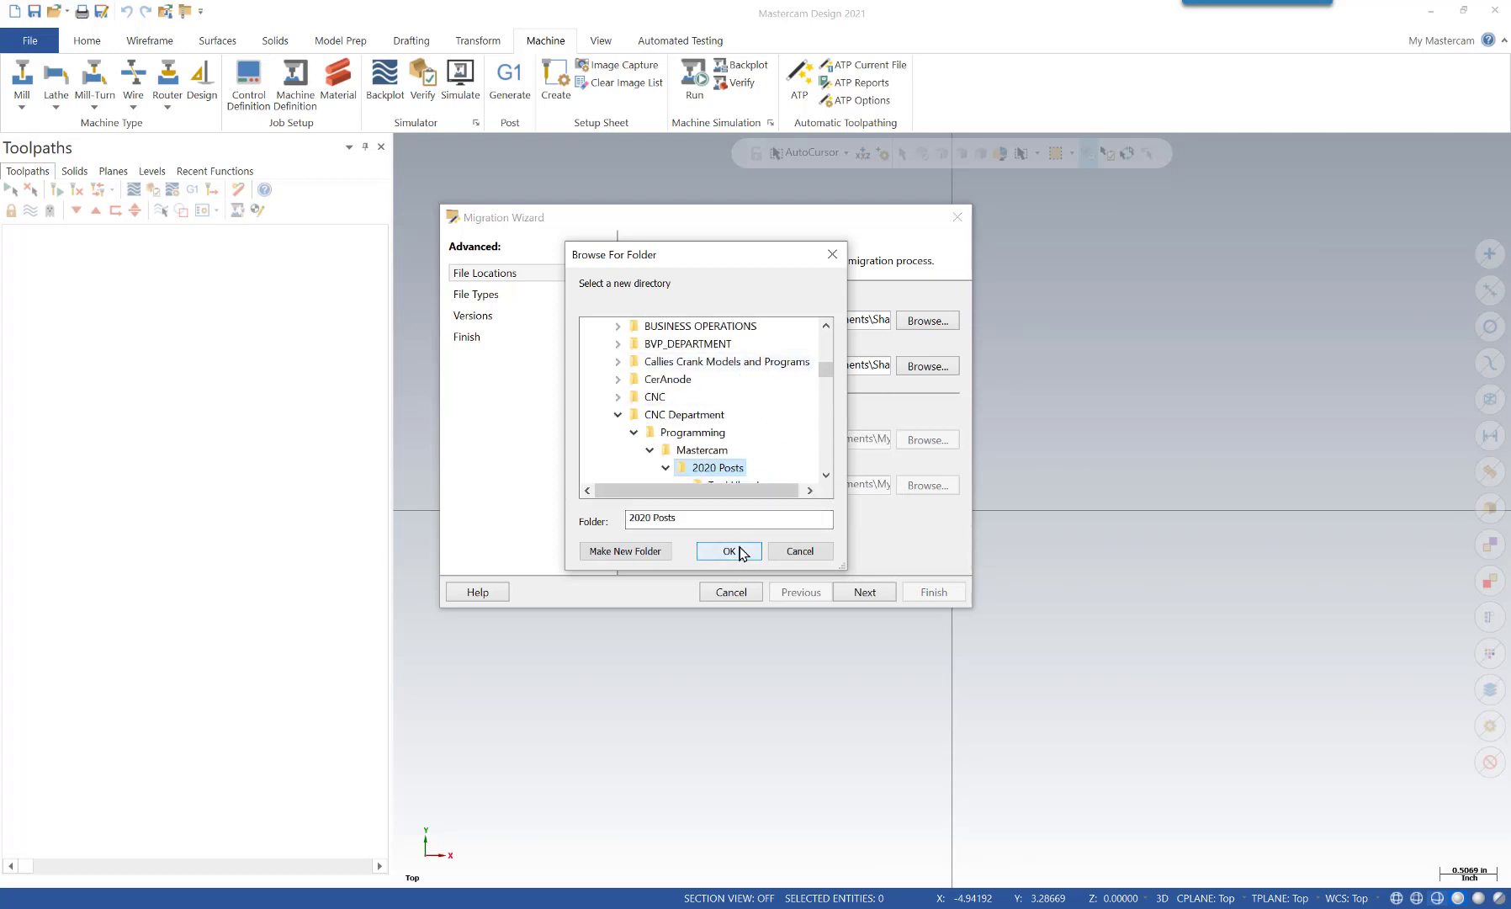
scroll(767, 430, "down", 1)
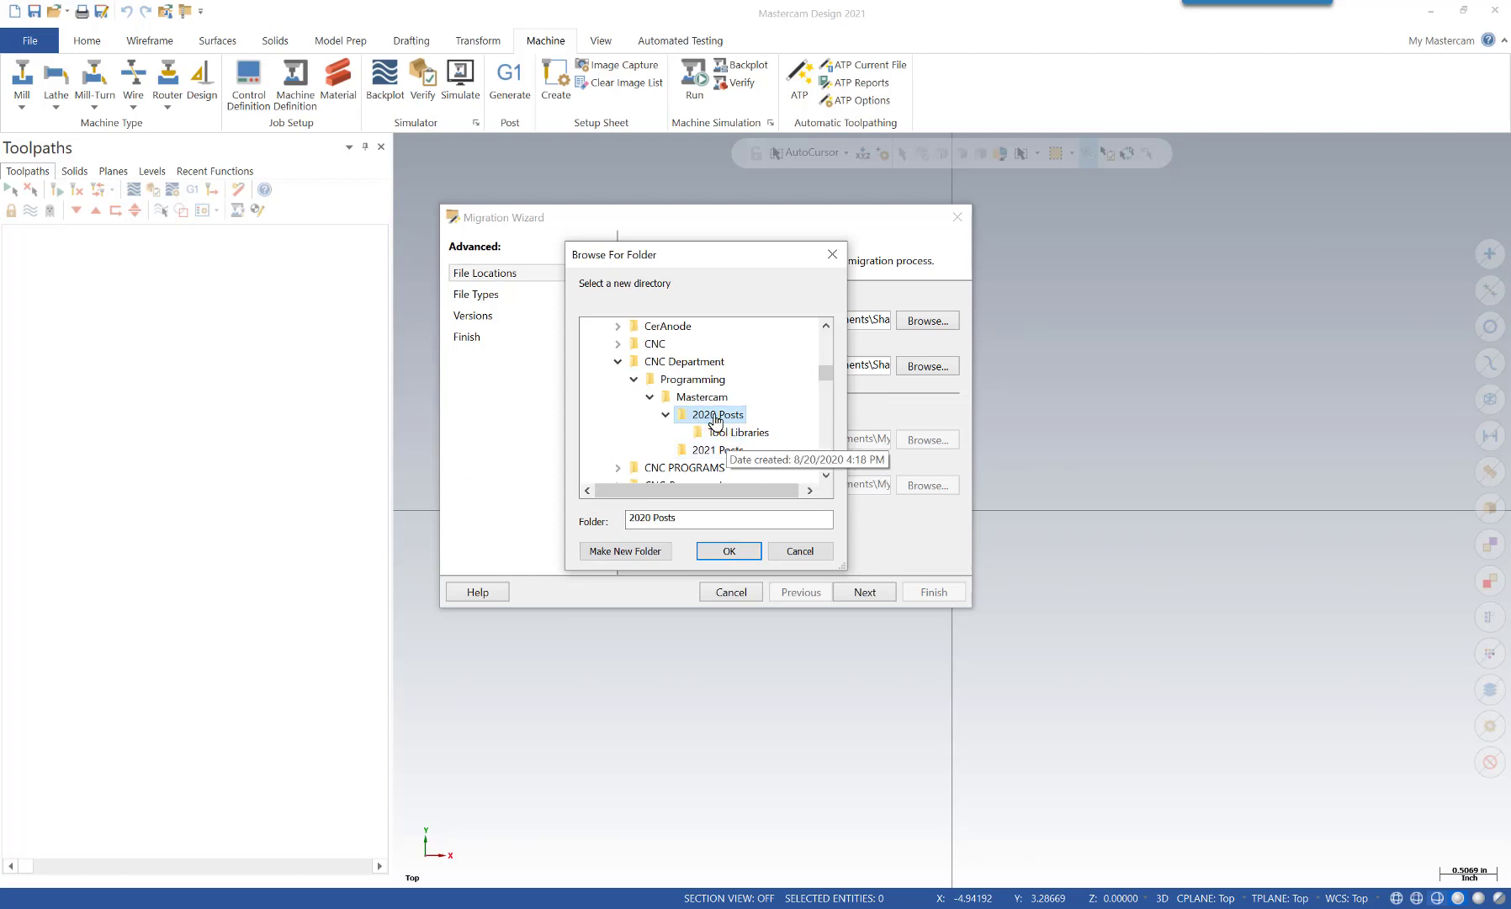
left_click(739, 553)
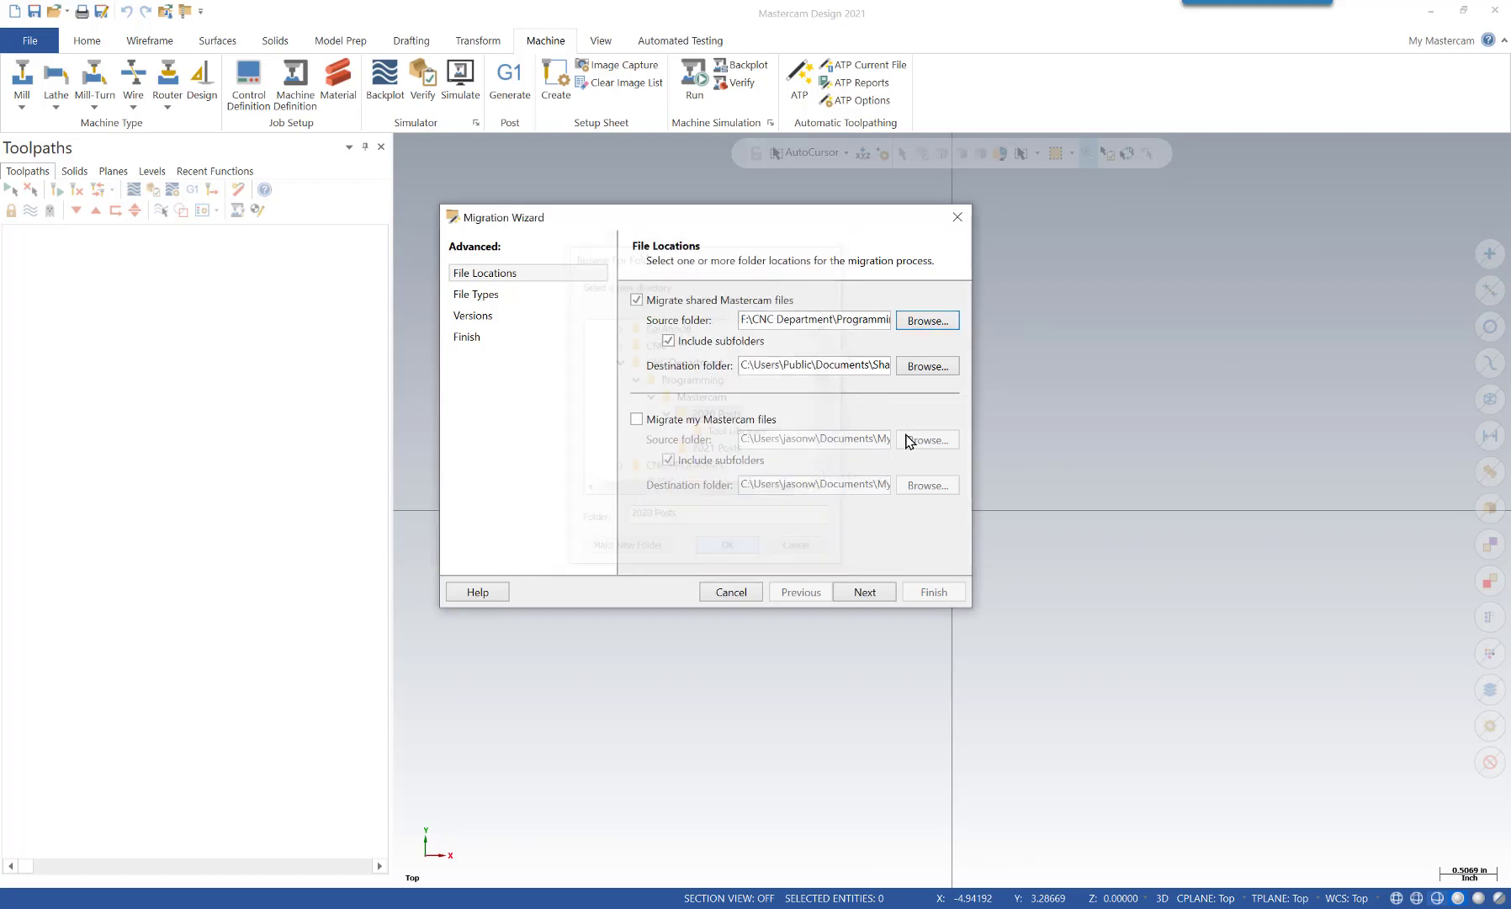
Set the destination folder to 2021 Posts on Post Link (F:) and continue to File Types
left_click(923, 369)
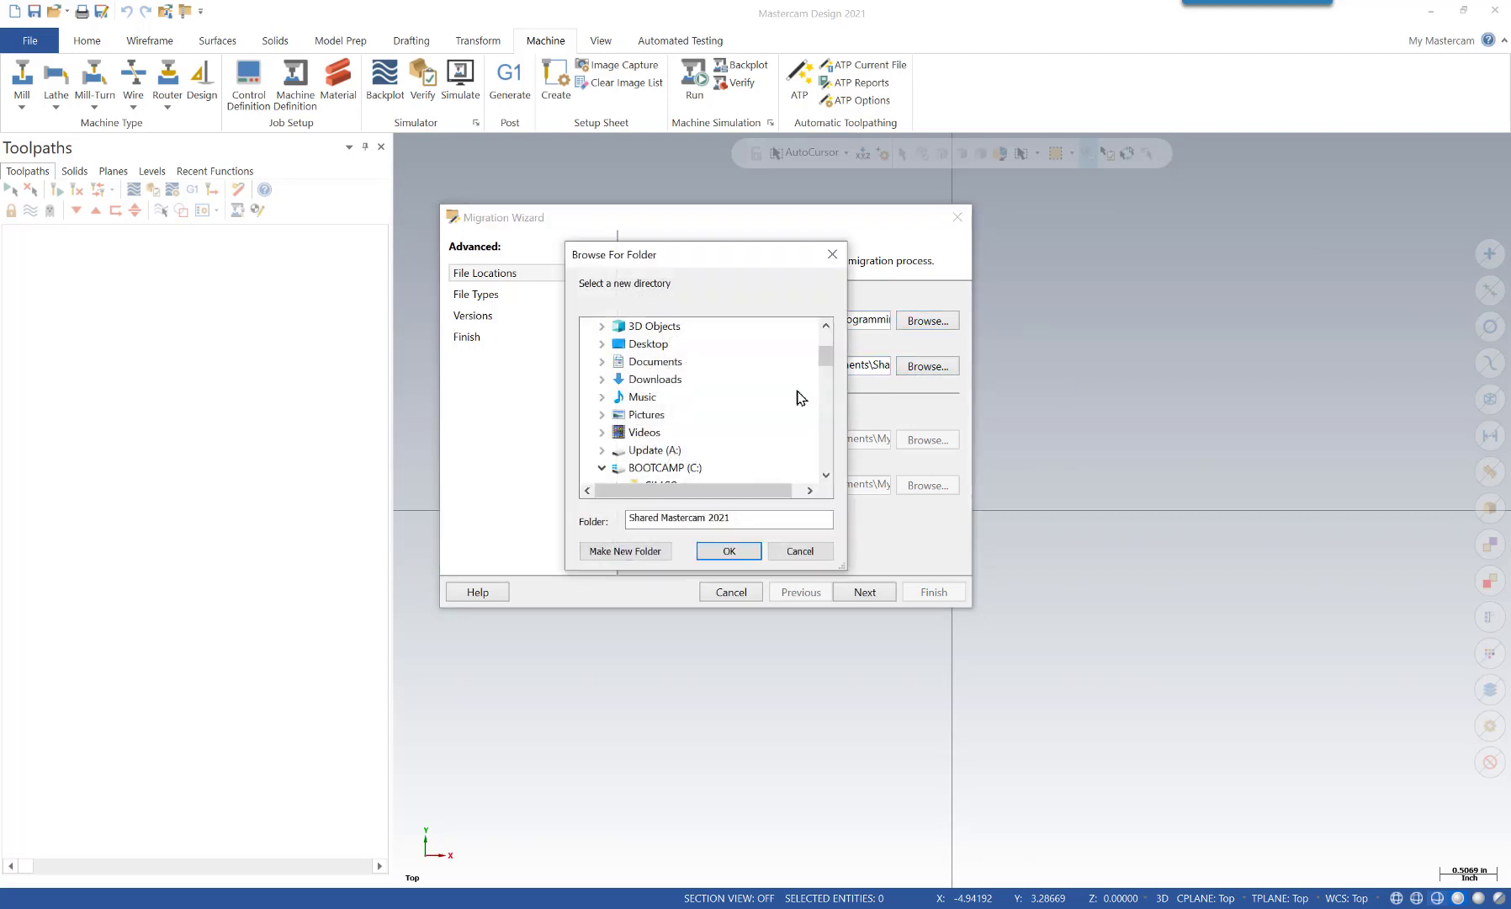
left_click(601, 467)
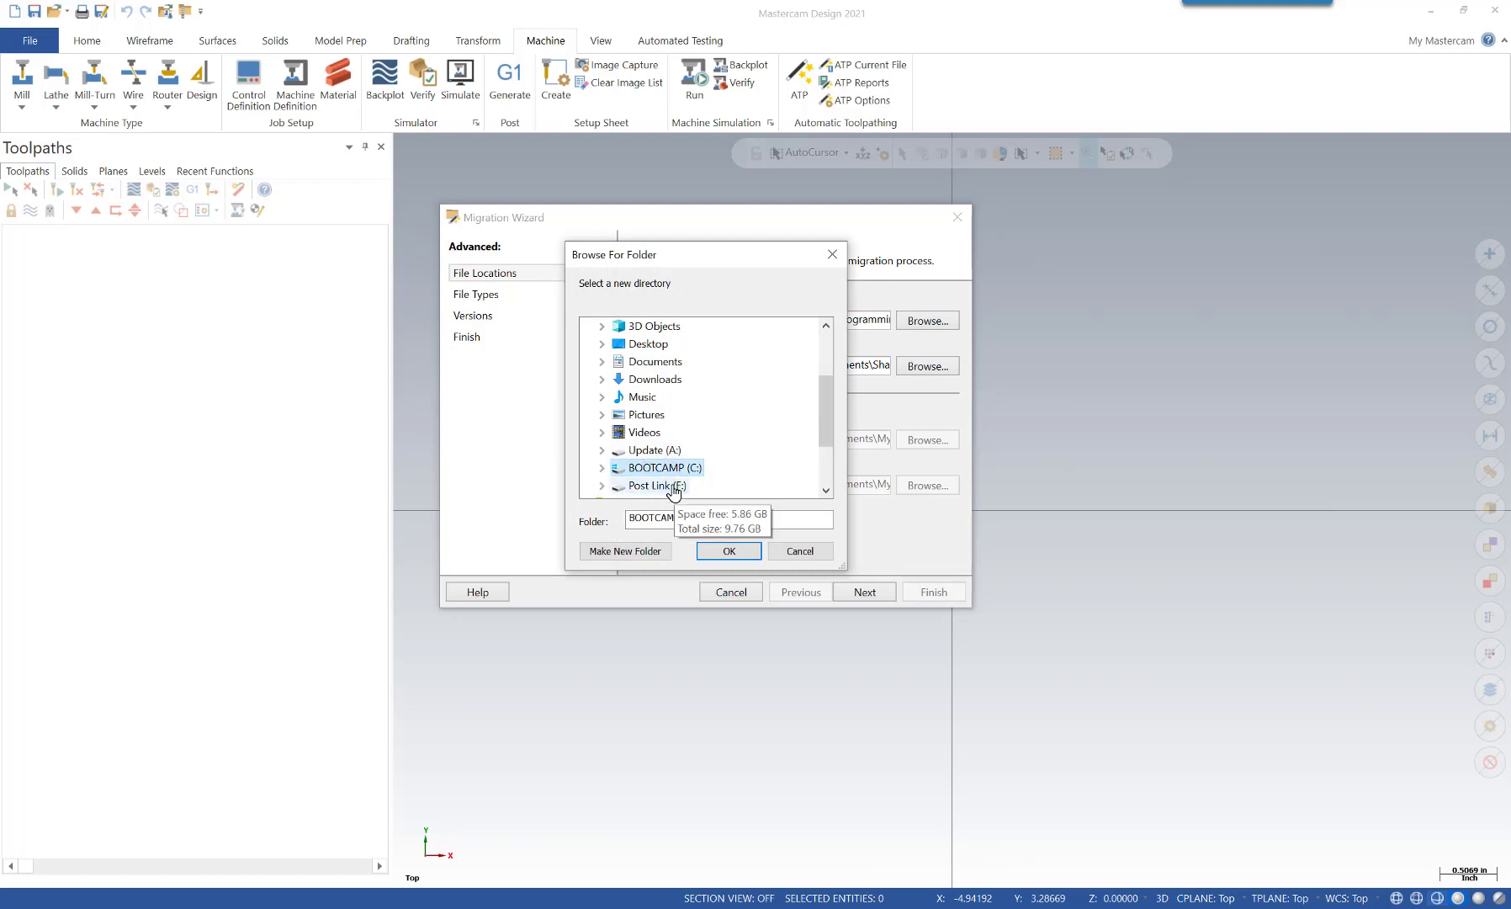
left_click(673, 485)
scroll(728, 421, "down", 3)
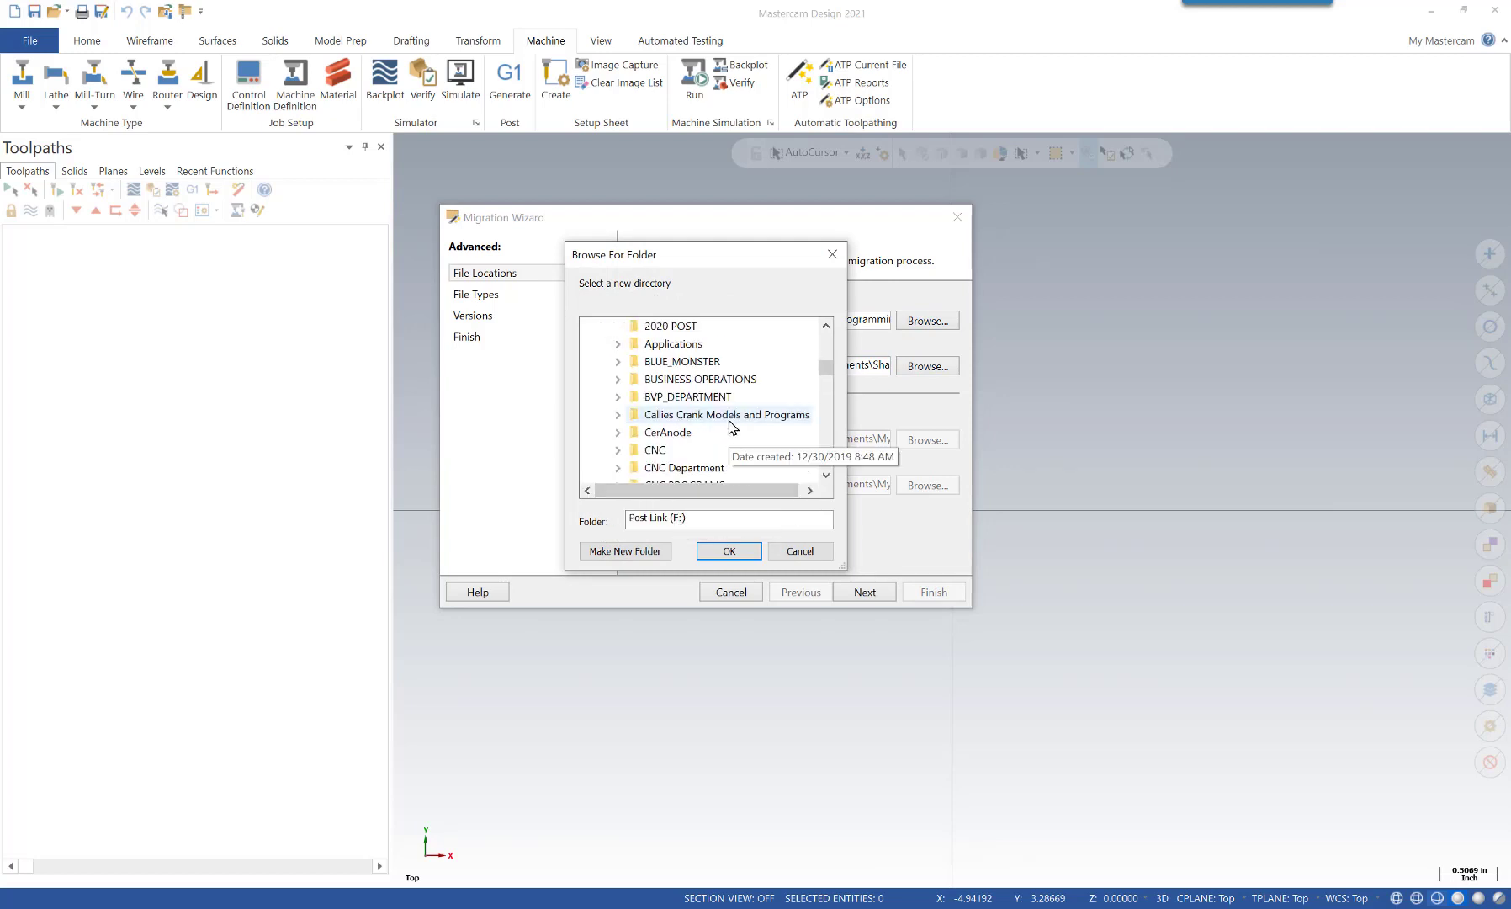
left_click(690, 468)
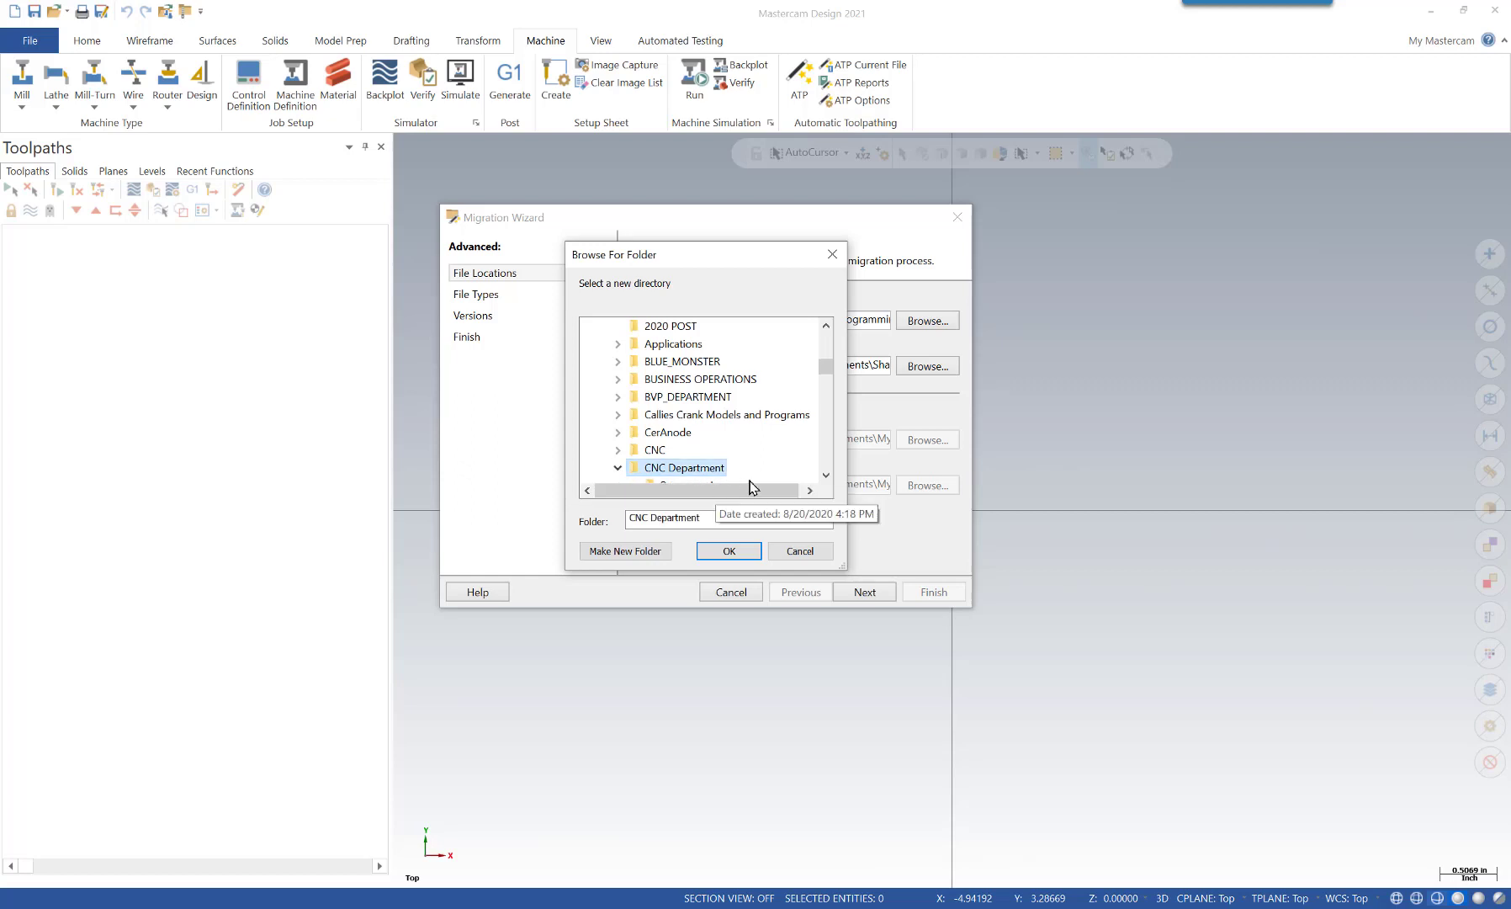
left_click(718, 433)
left_click(732, 551)
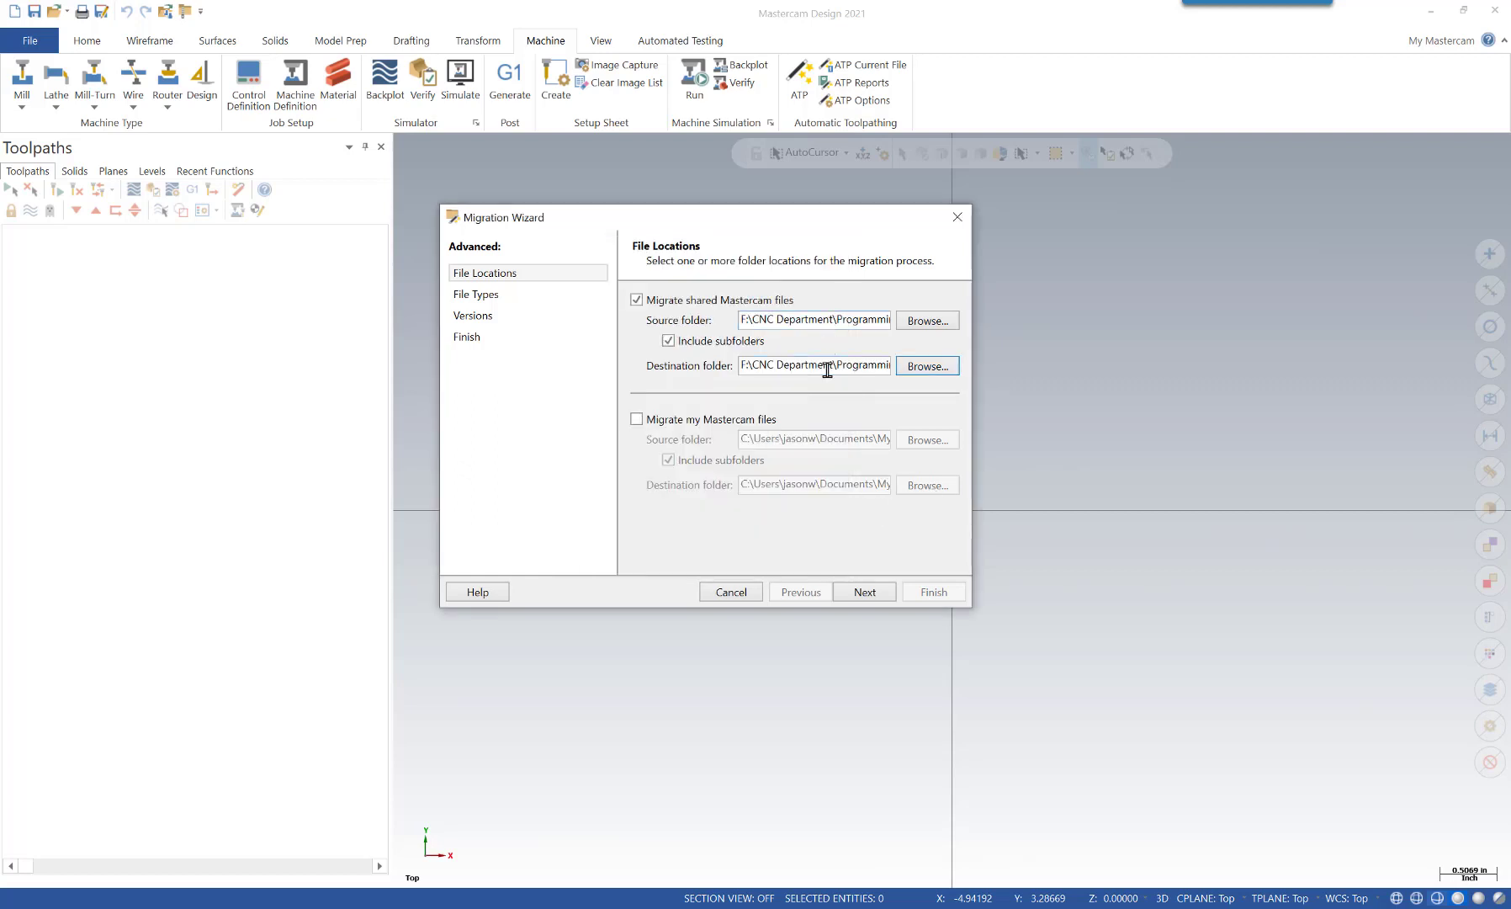
left_click(873, 592)
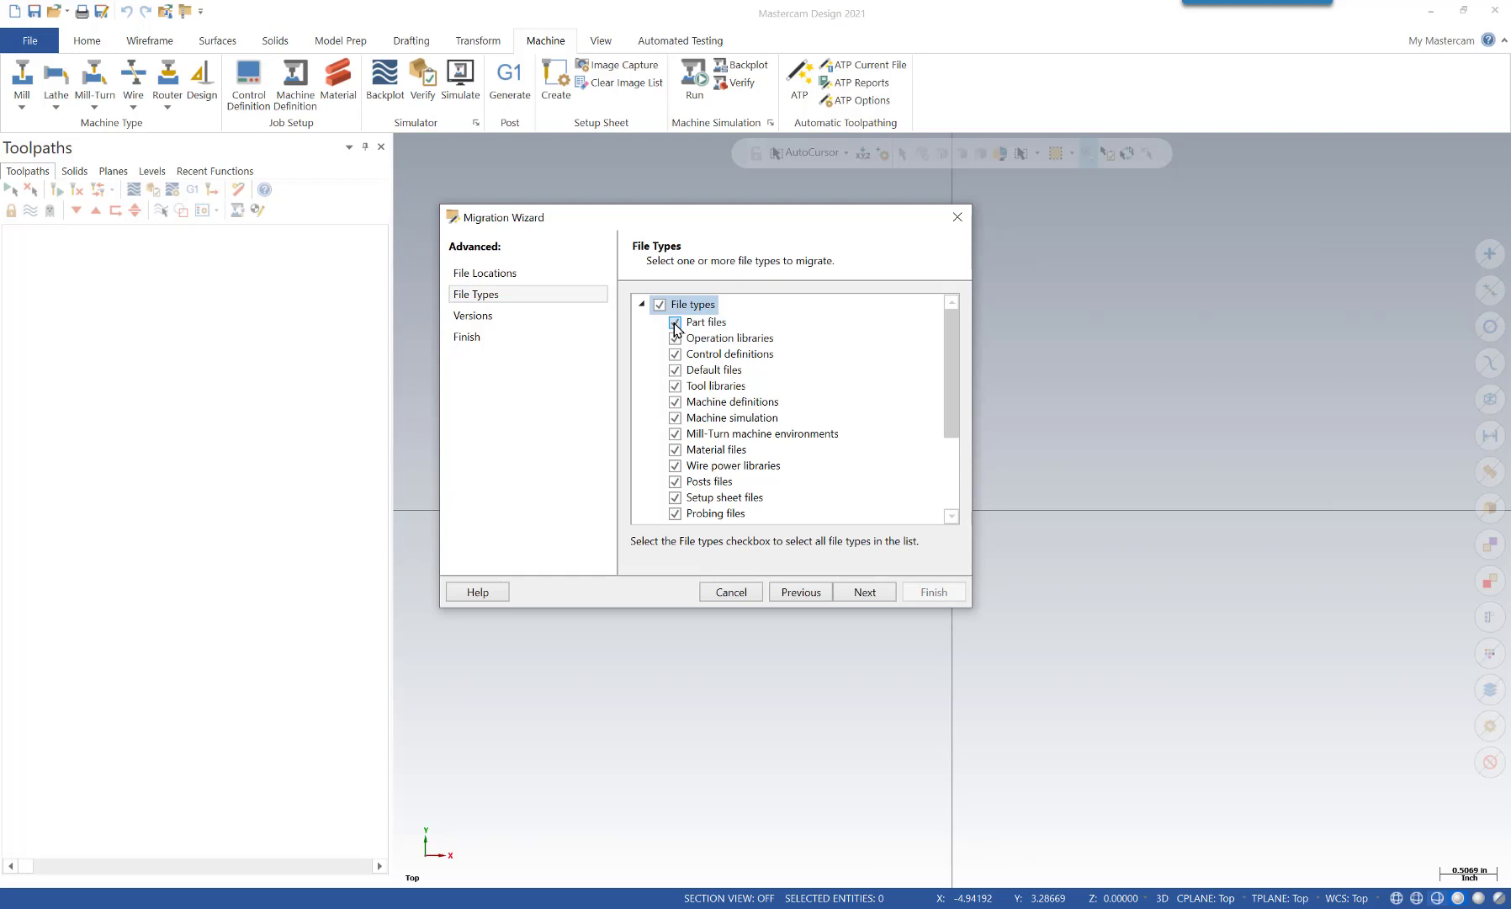
Accept the File Types and Versions pages, finish migrating without viewing results, and open File Explorer
left_click(866, 591)
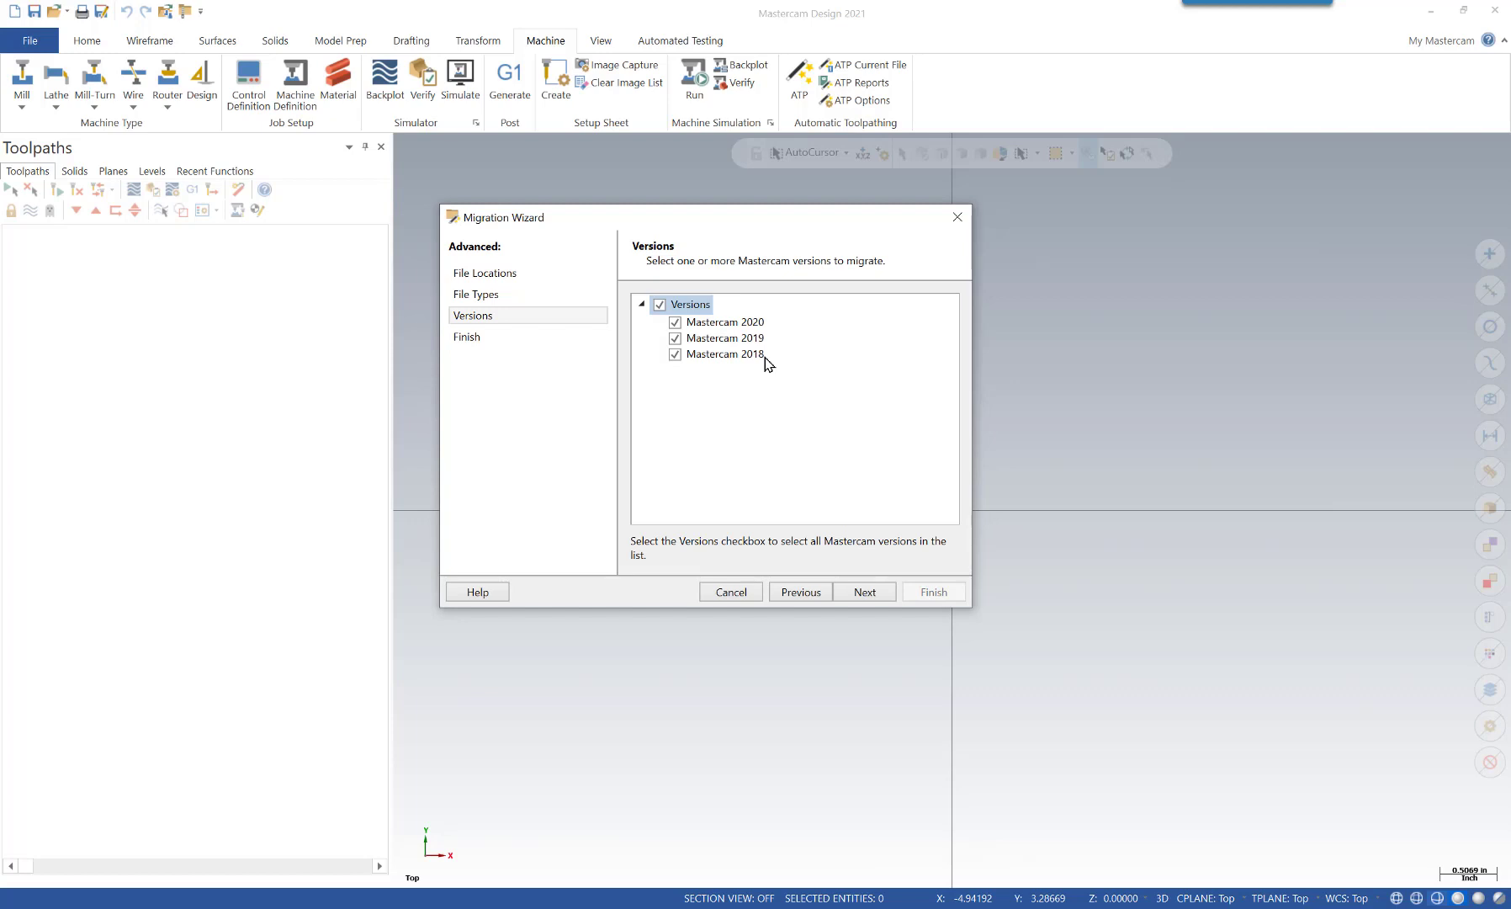
left_click(869, 590)
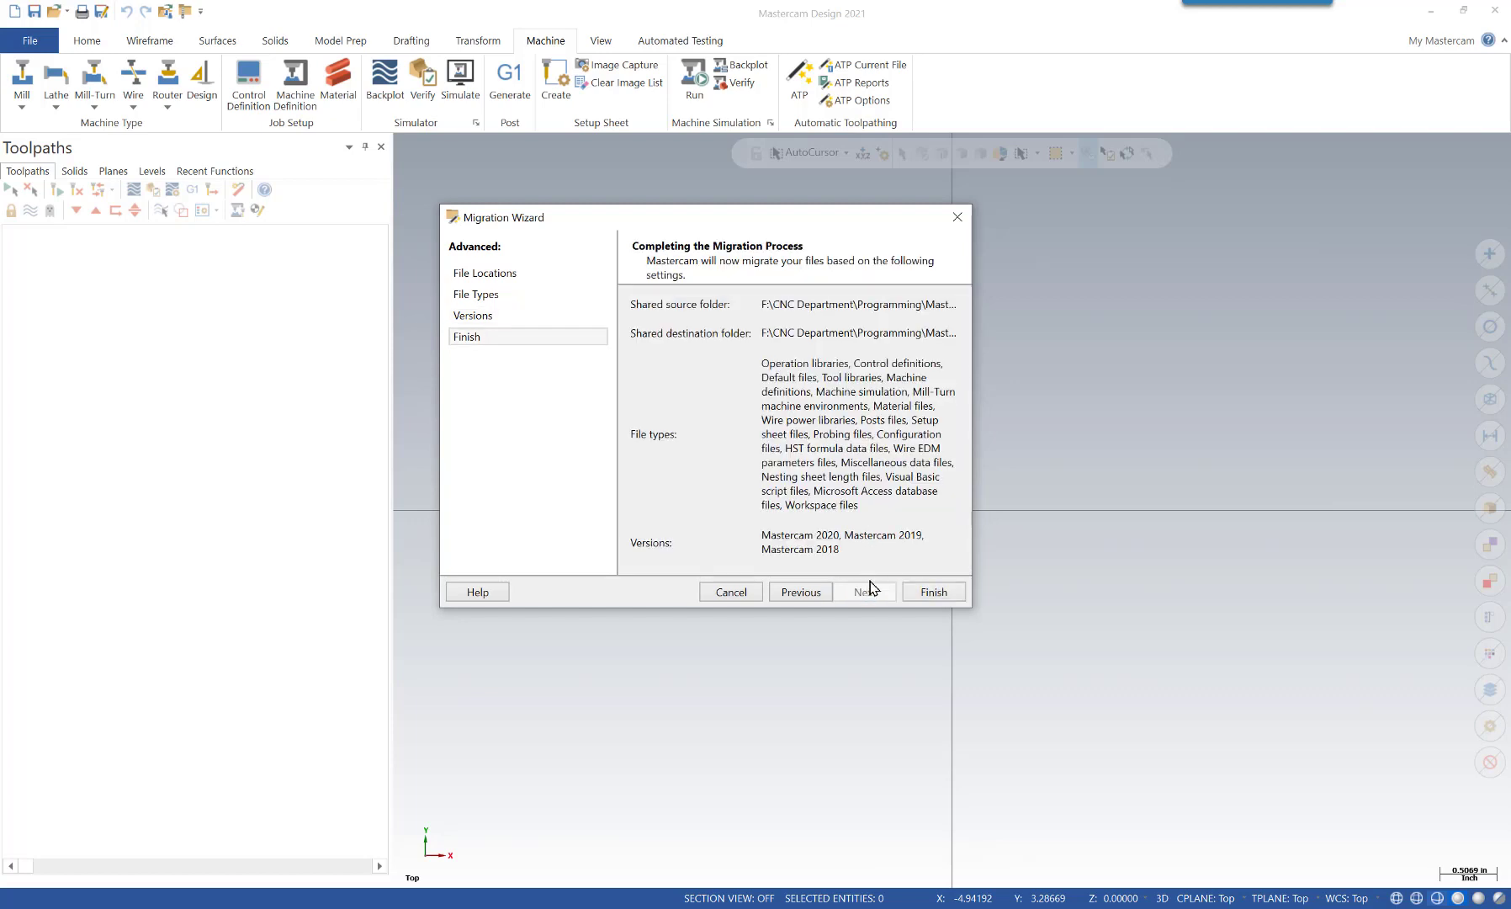
left_click(933, 591)
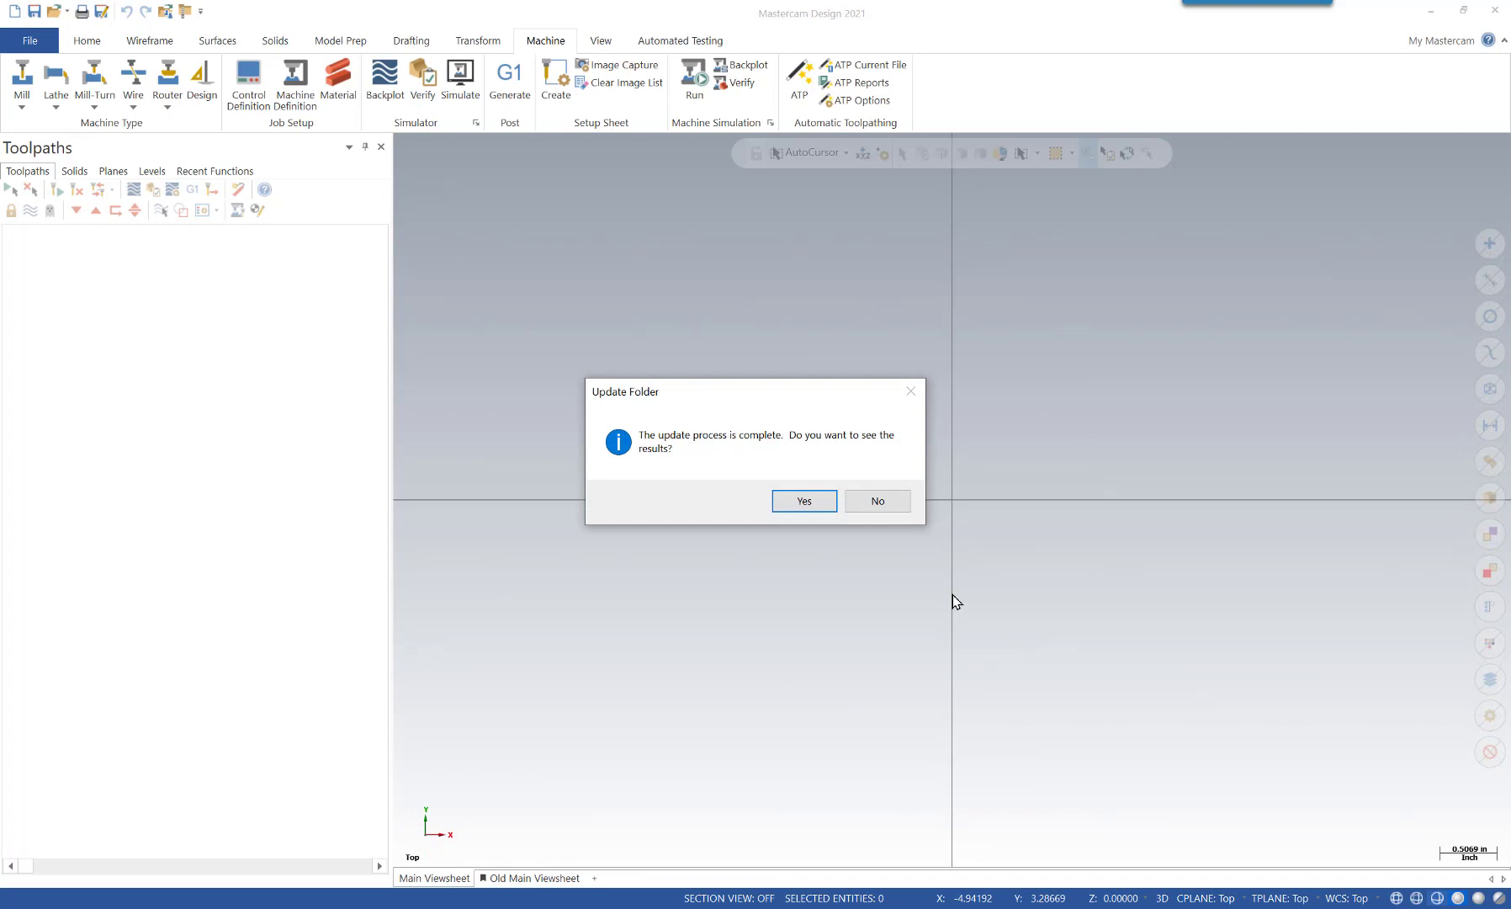
left_click(875, 504)
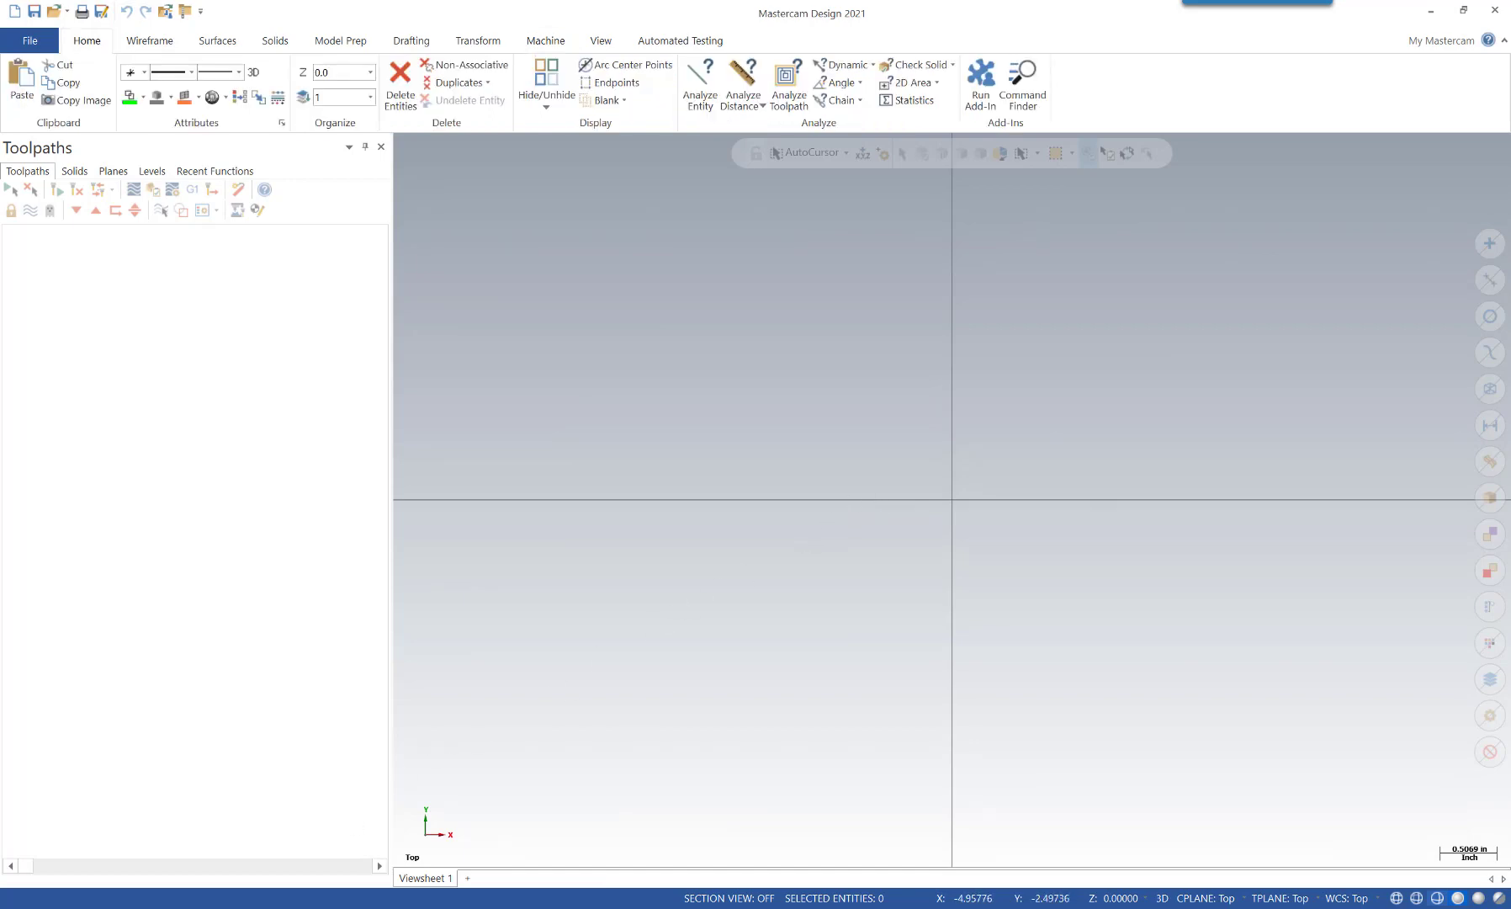
key("super+e")
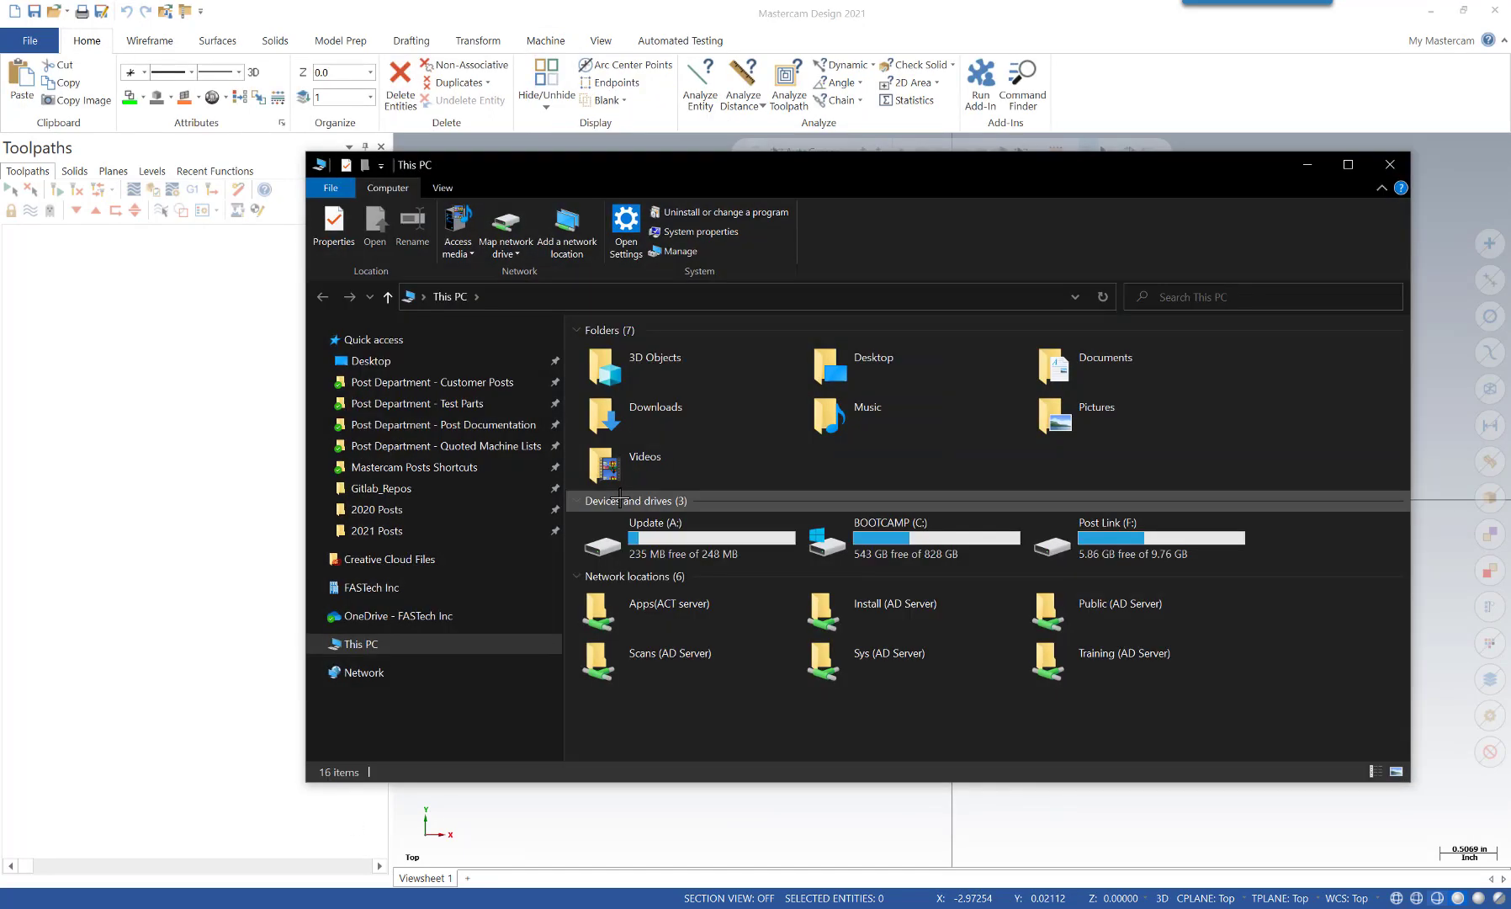
Check the migrated HAAS and OKUMA files and the Tool Libraries folder in 2021 Posts, then close Explorer
left_click(421, 529)
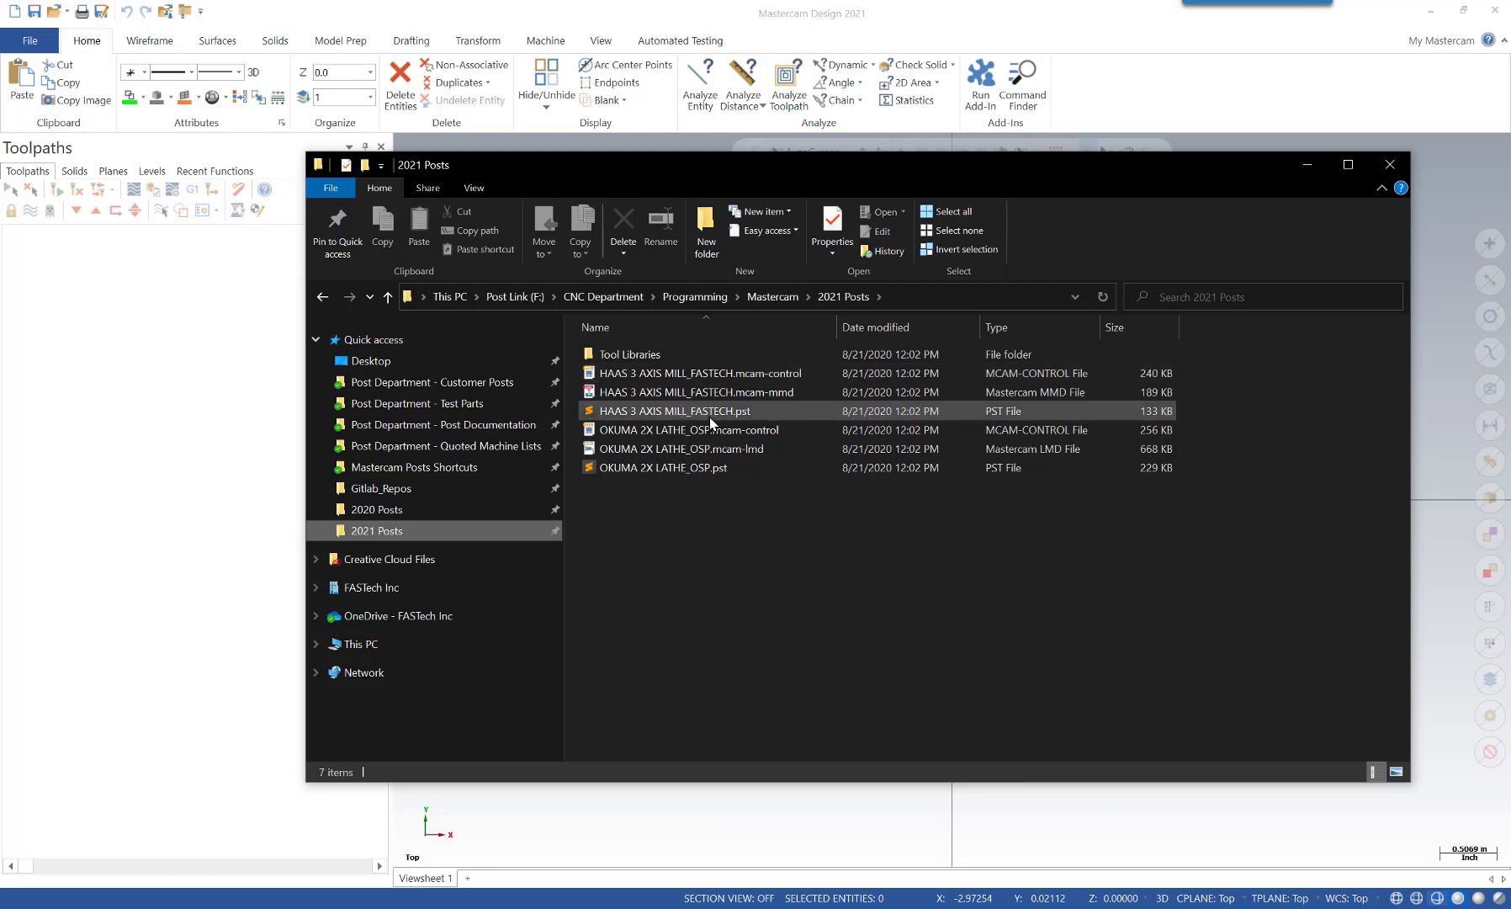
double_click(647, 356)
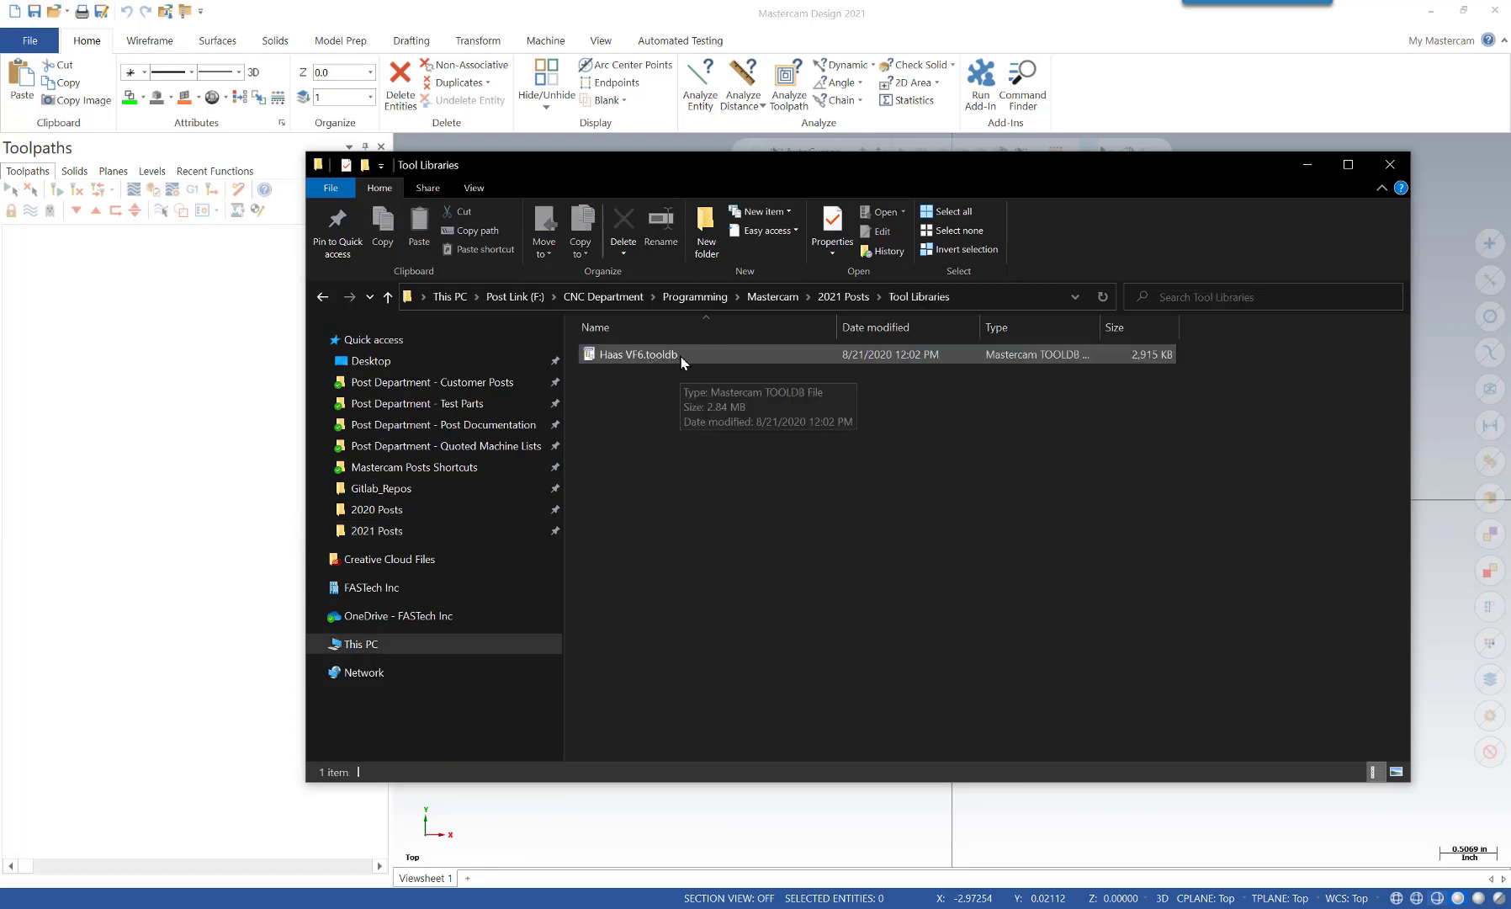
left_click(325, 298)
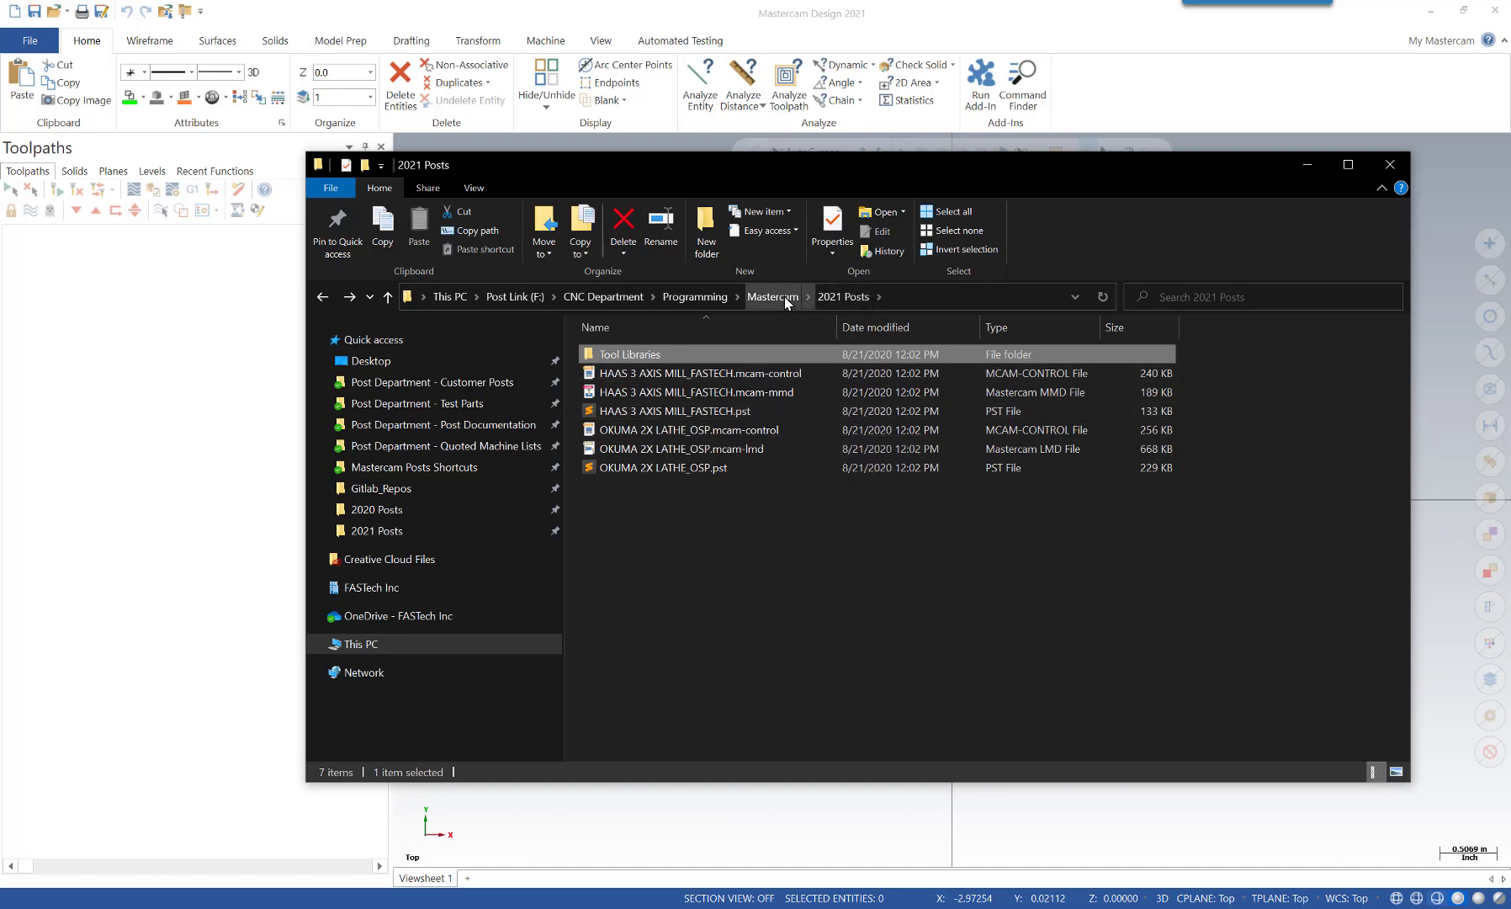
left_click(1307, 164)
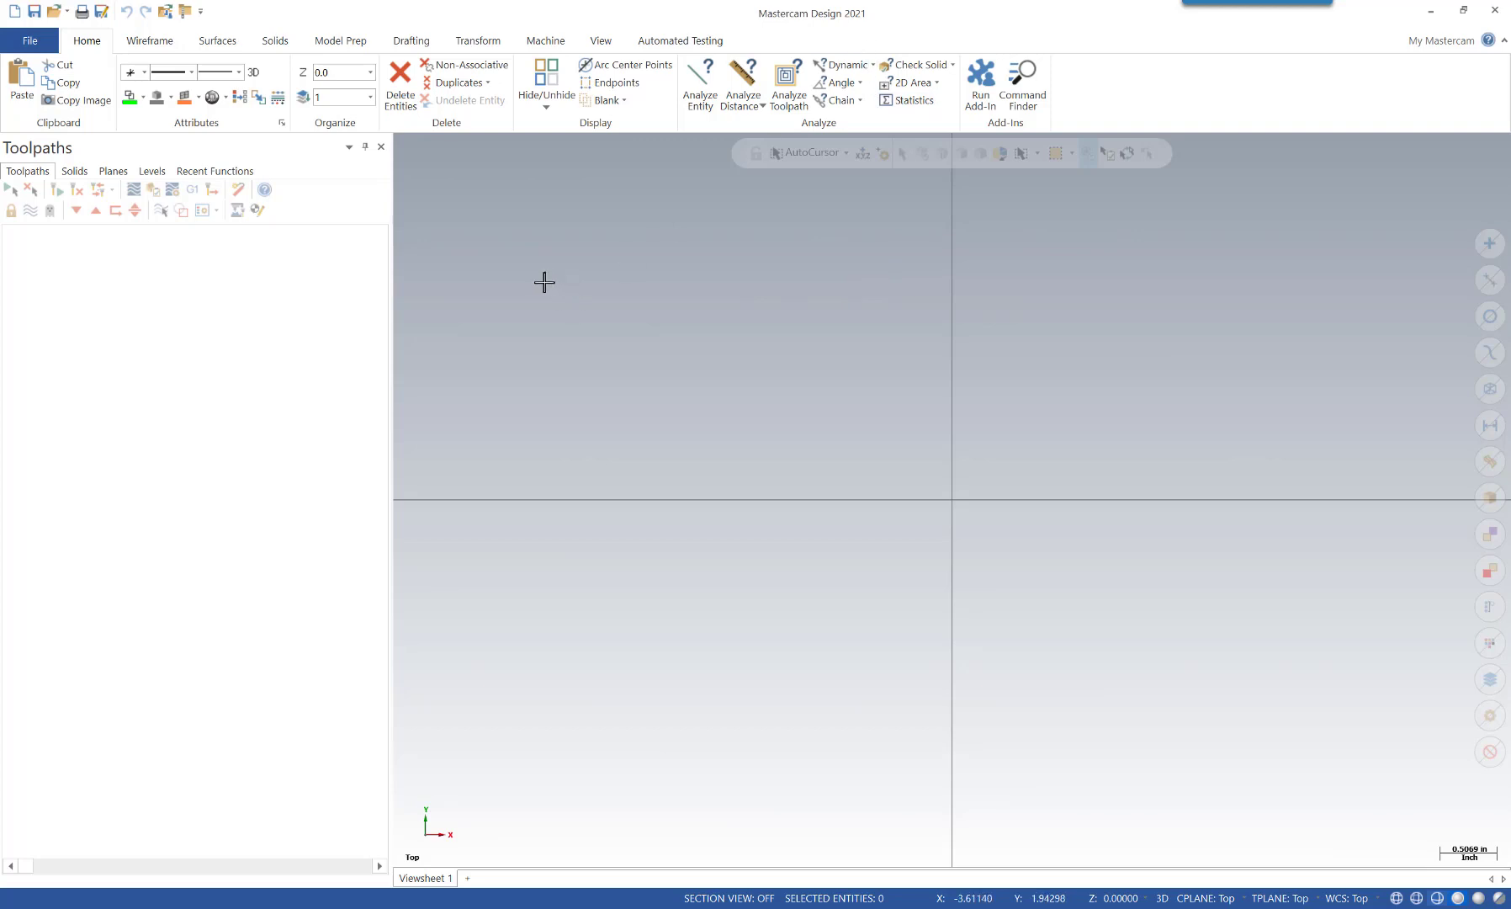
Point the Lathe Manage List directory to F:\CNC Department\Programming\Mastercam\2021 Posts
left_click(543, 41)
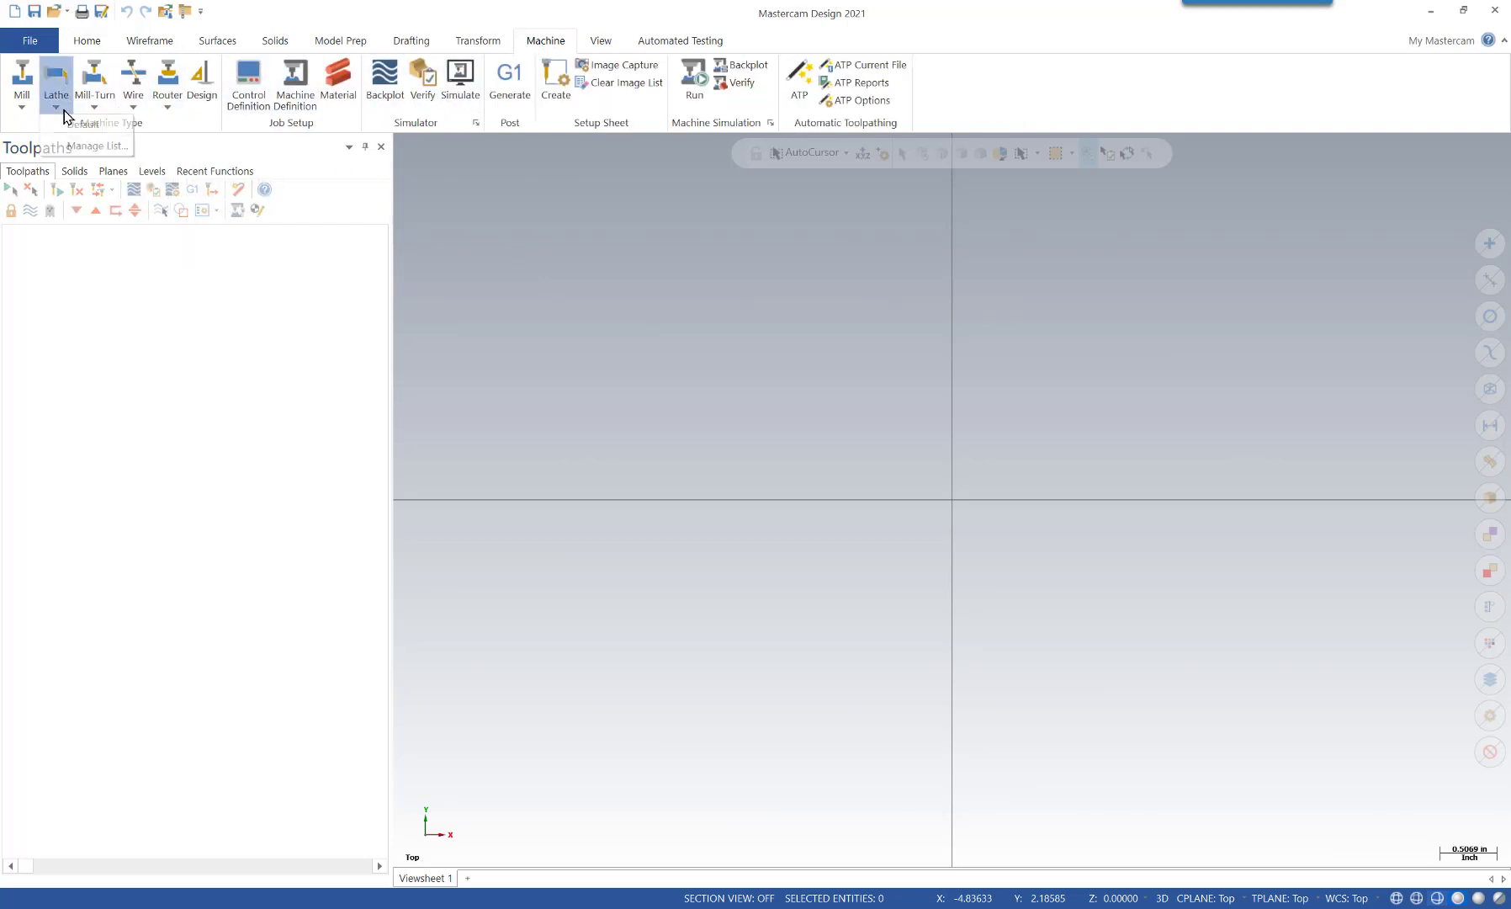
left_click(91, 144)
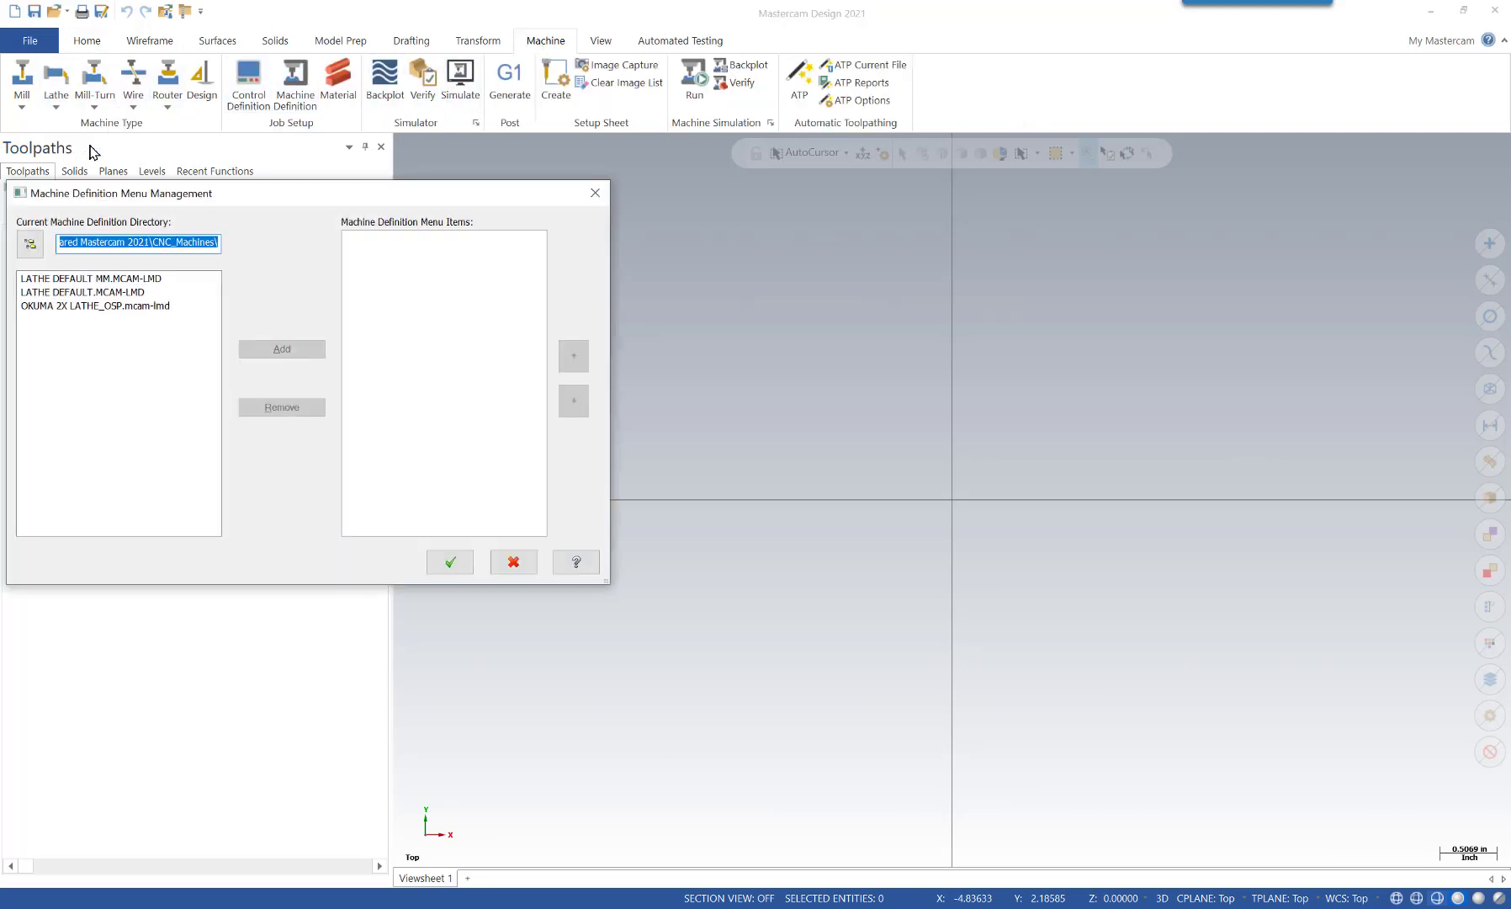
left_click_drag(183, 193, 558, 222)
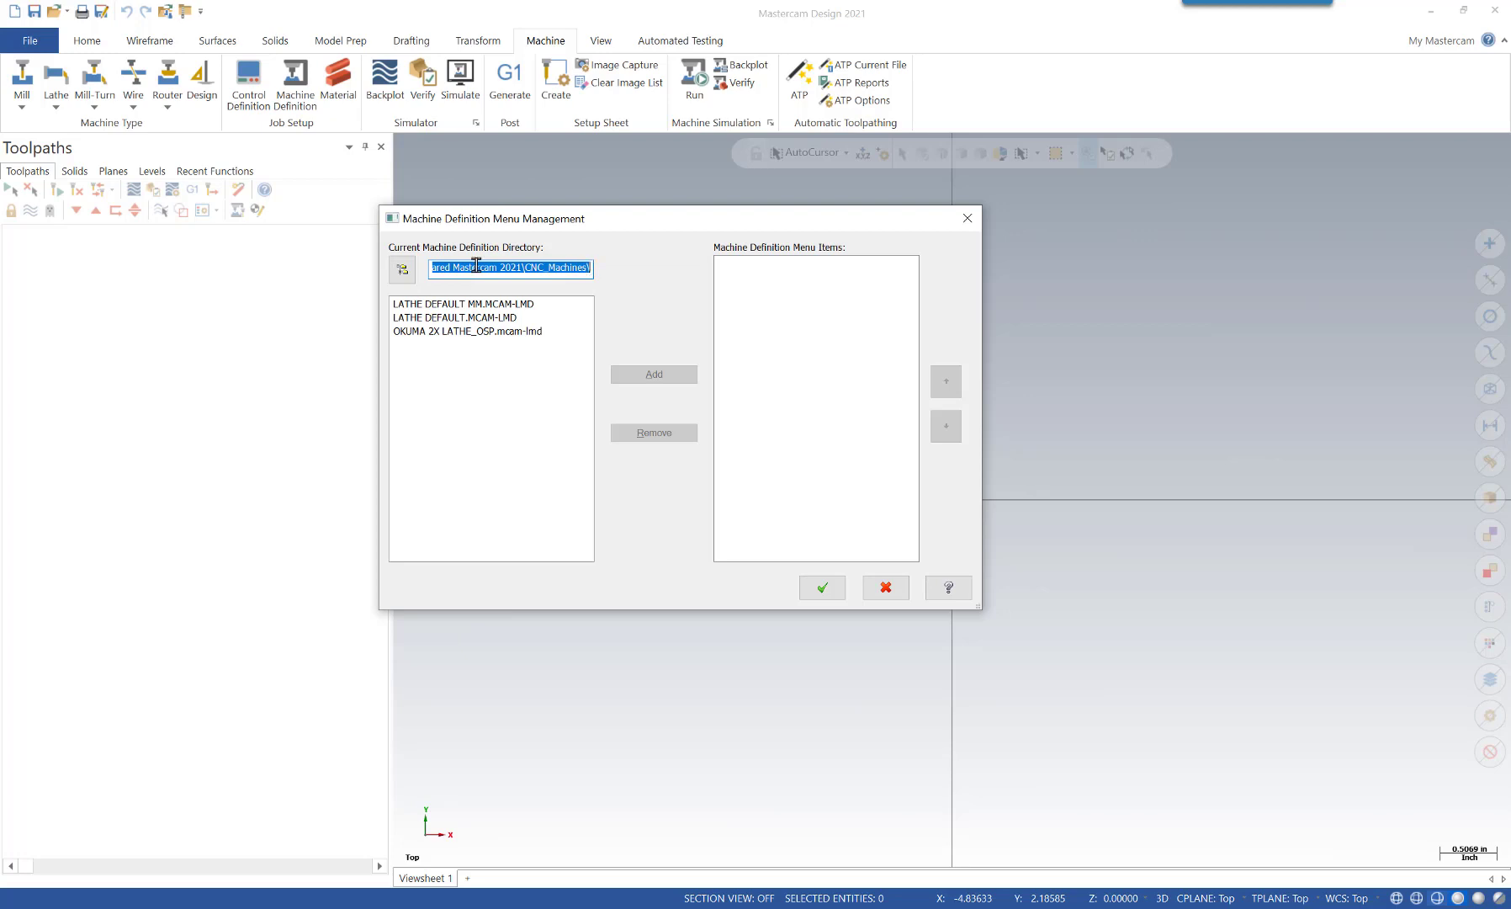
left_click(400, 271)
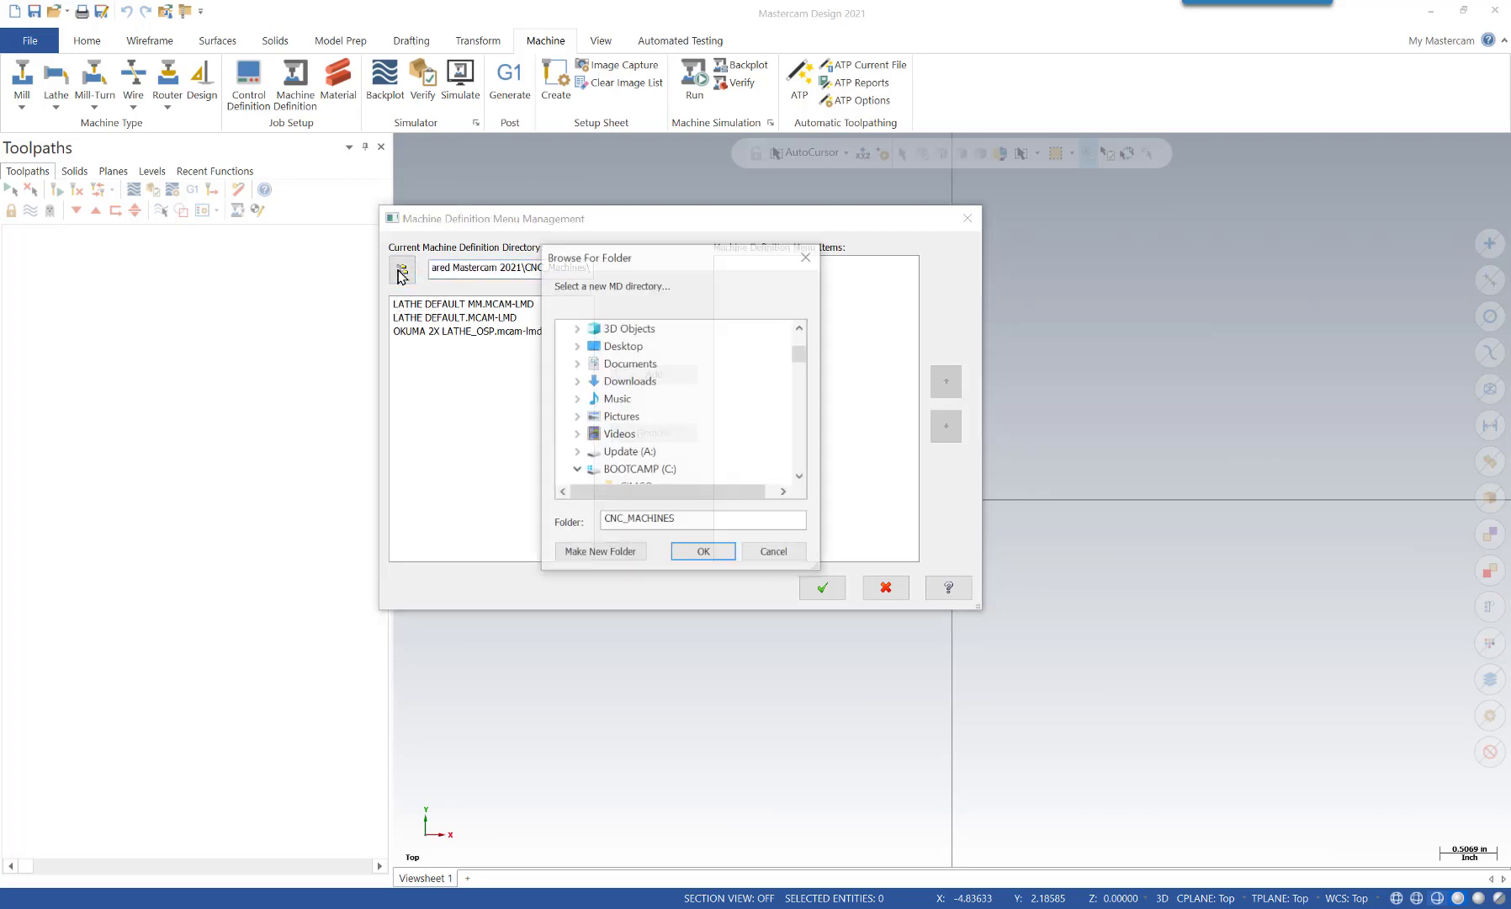
scroll(624, 485, "down", 2)
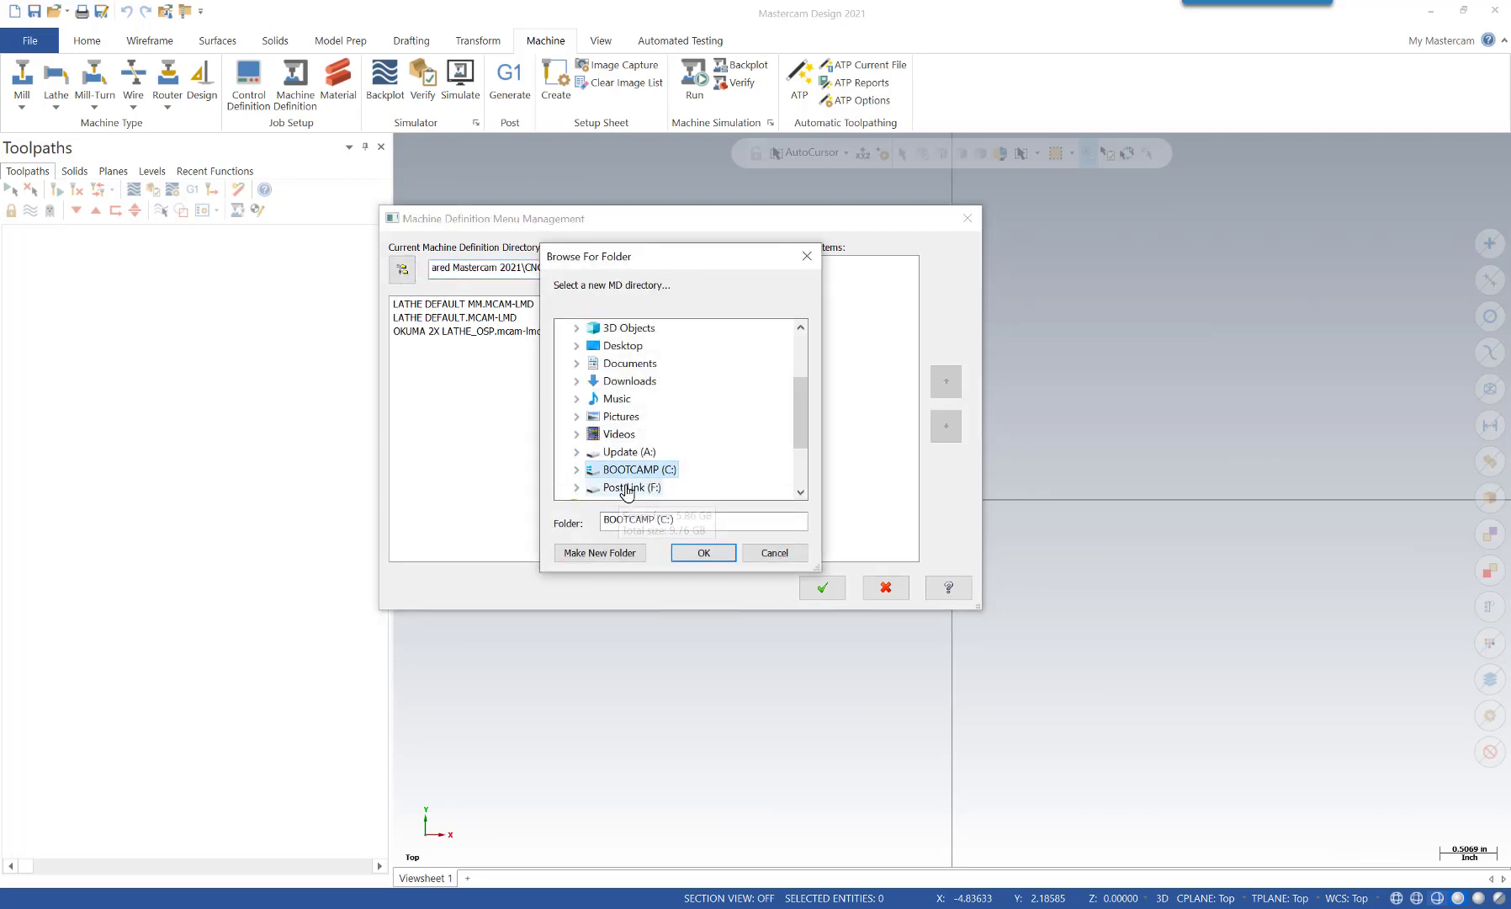
double_click(624, 489)
scroll(727, 429, "down", 2)
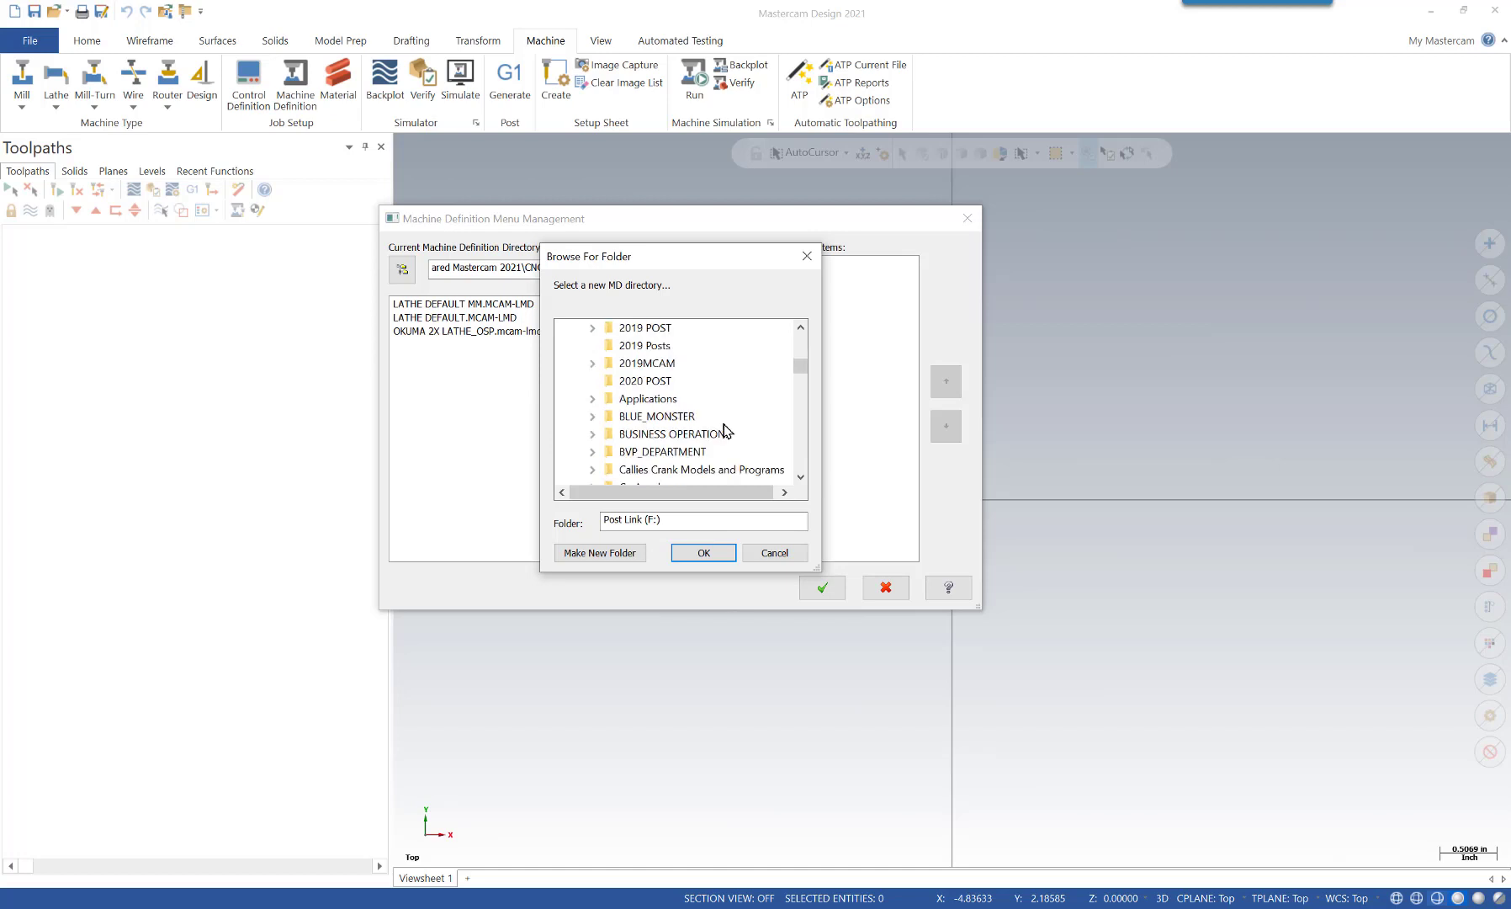
scroll(701, 457, "down", 1)
left_click(670, 469)
scroll(723, 434, "down", 1)
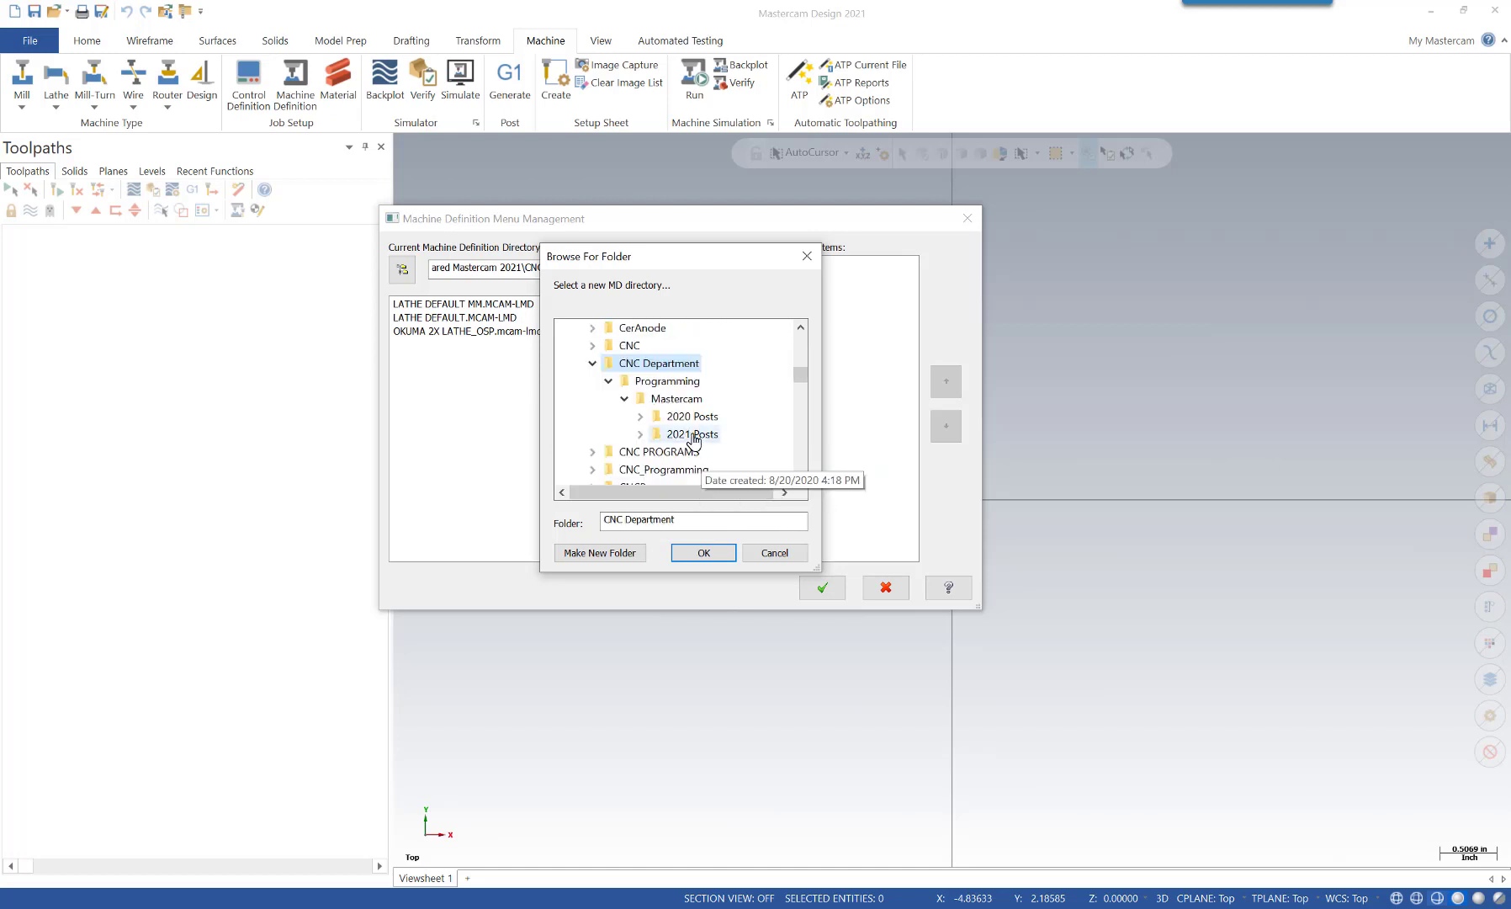
left_click(691, 436)
left_click(705, 553)
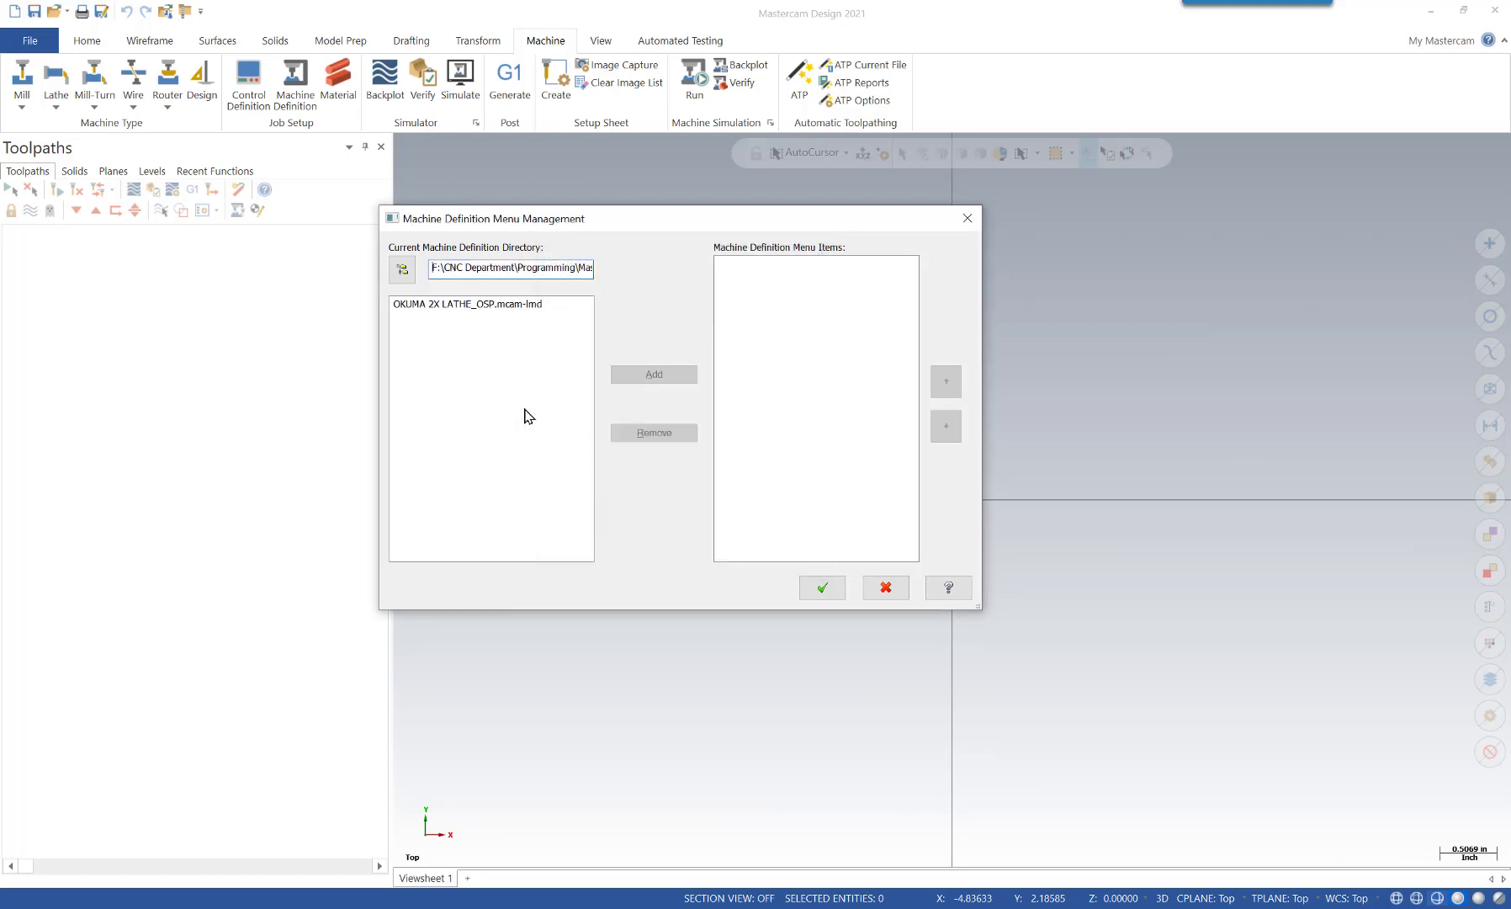
Add OKUMA 2X LATHE_OSP to the lathe menu list and save it
left_click(468, 307)
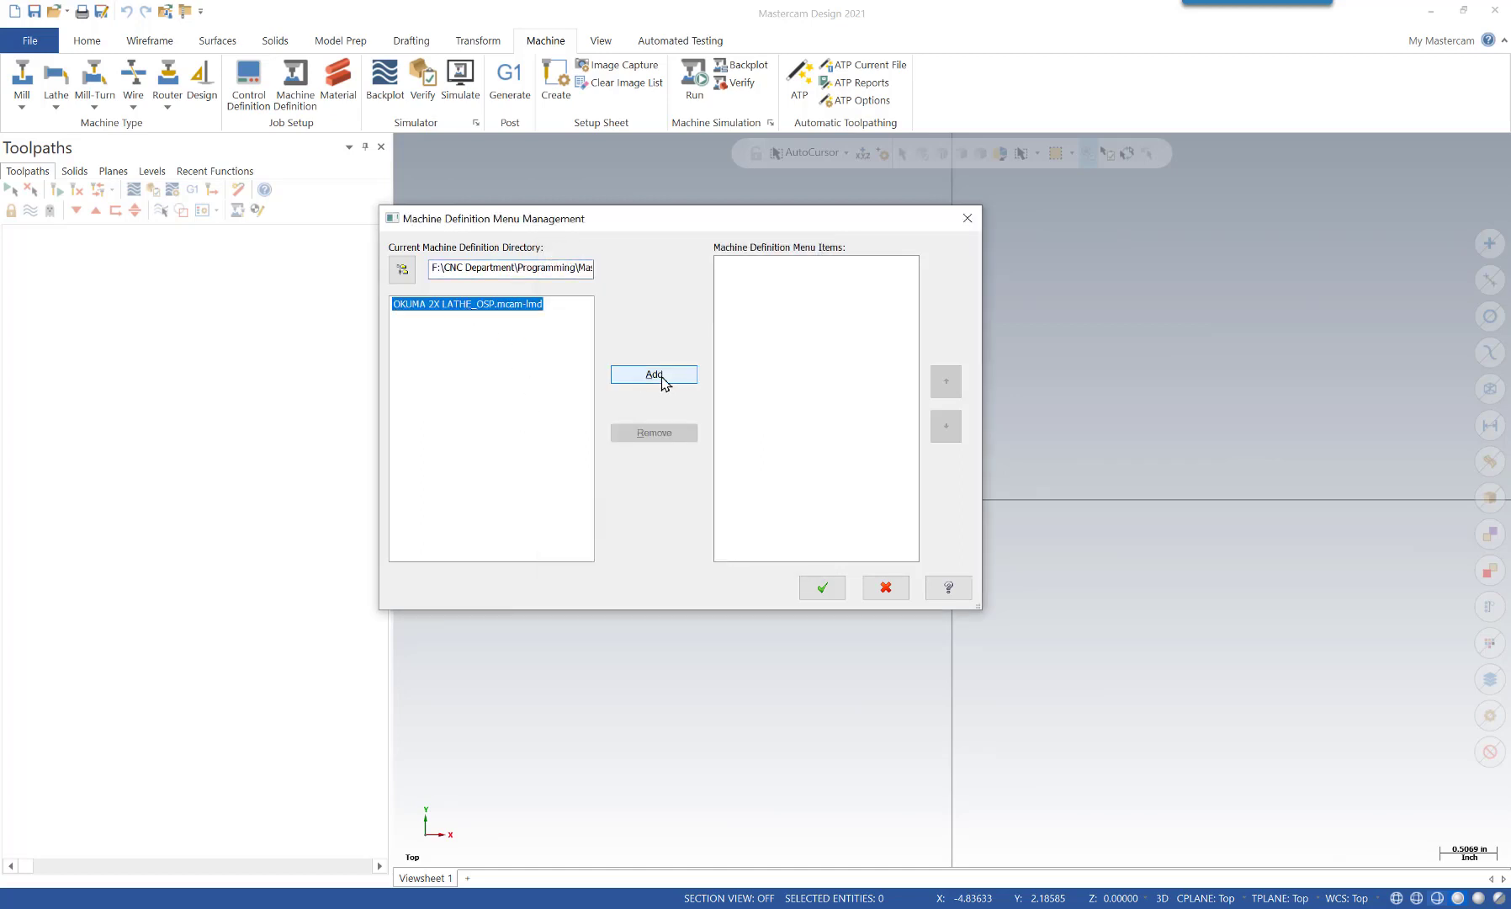
left_click(661, 375)
left_click(836, 596)
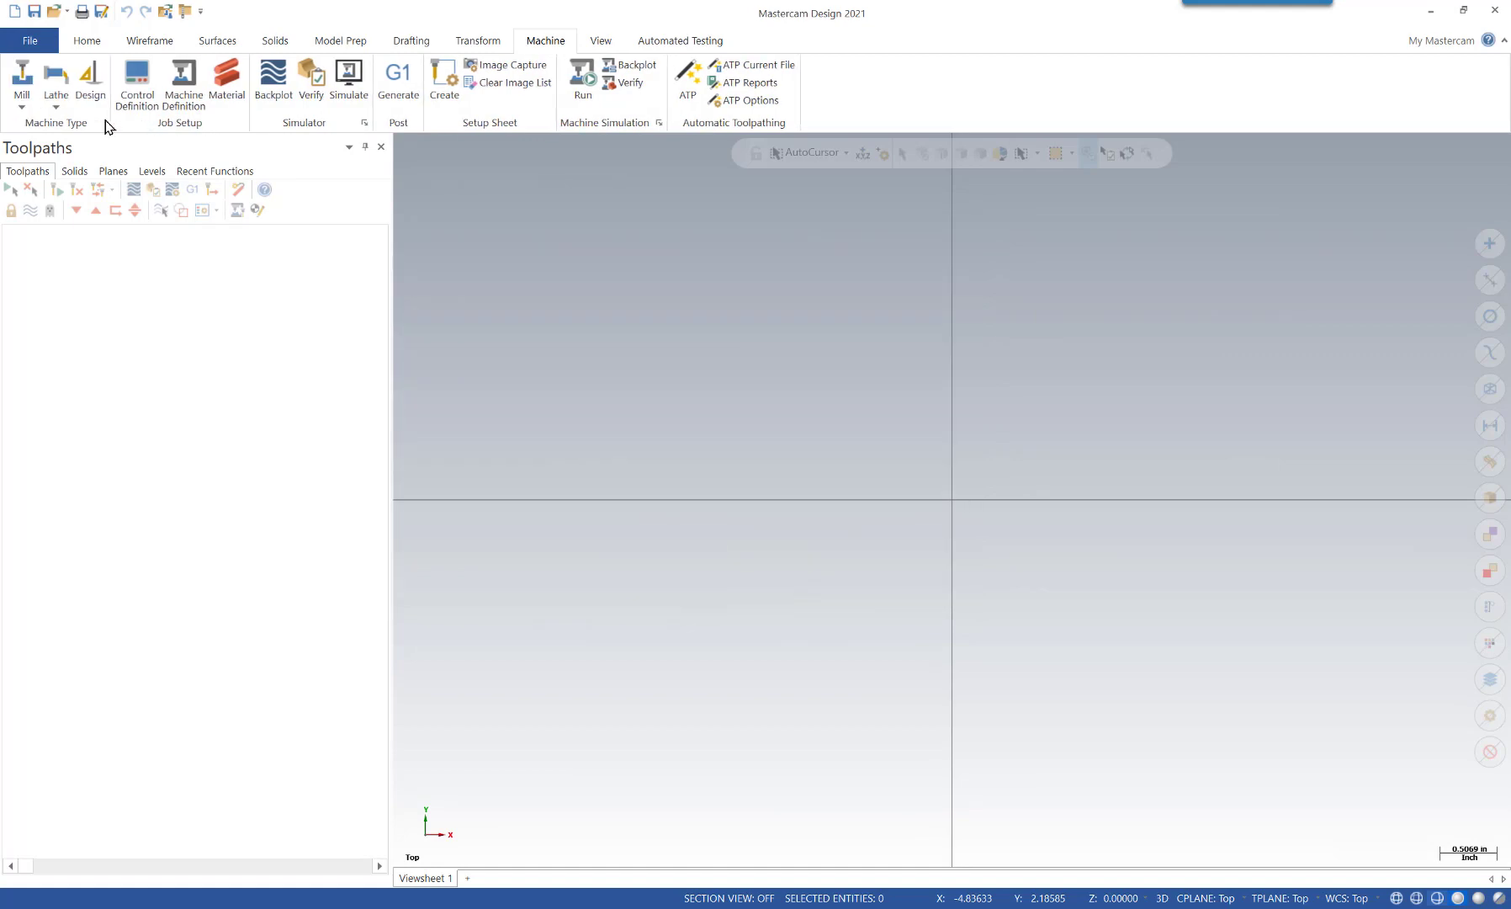
Check the Mill list manager, then start a part on the HAAS 3 AXIS MILL machine definition
left_click(23, 105)
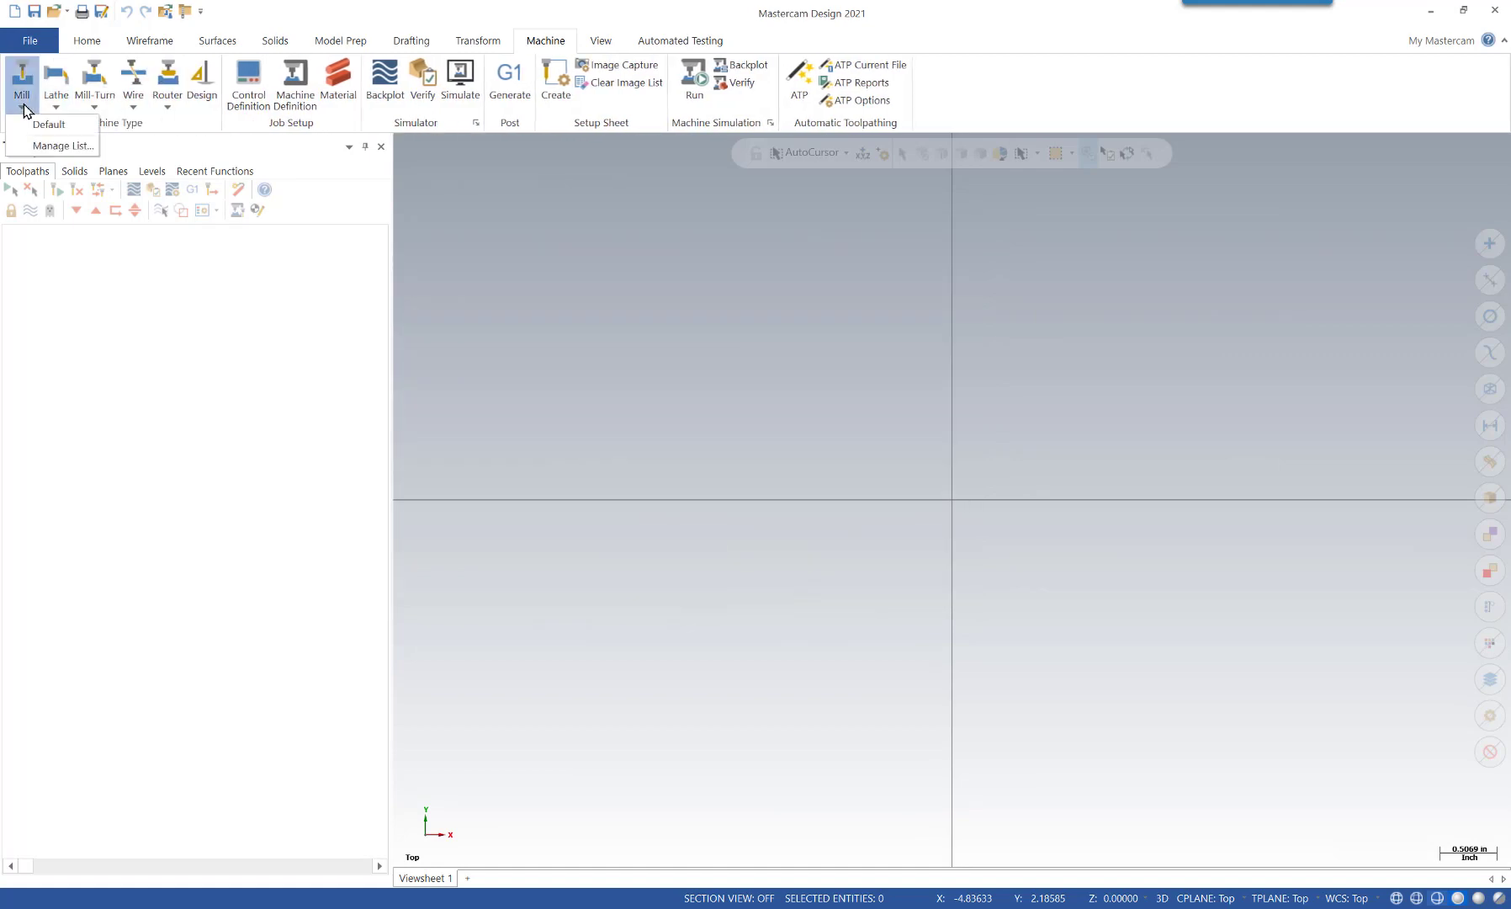
left_click(46, 146)
left_click(401, 268)
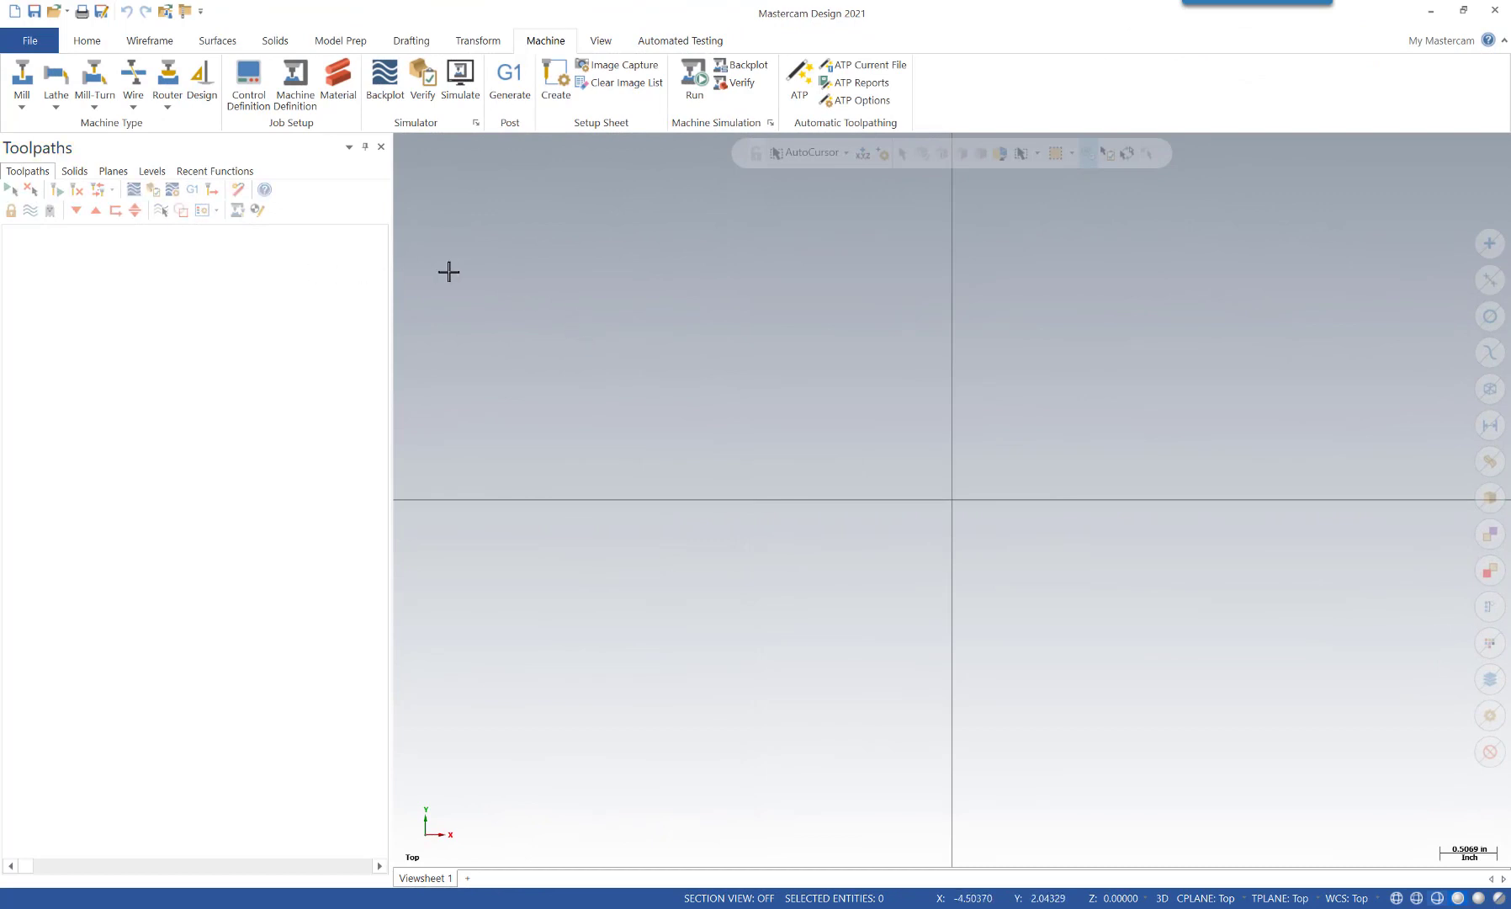
left_click(22, 105)
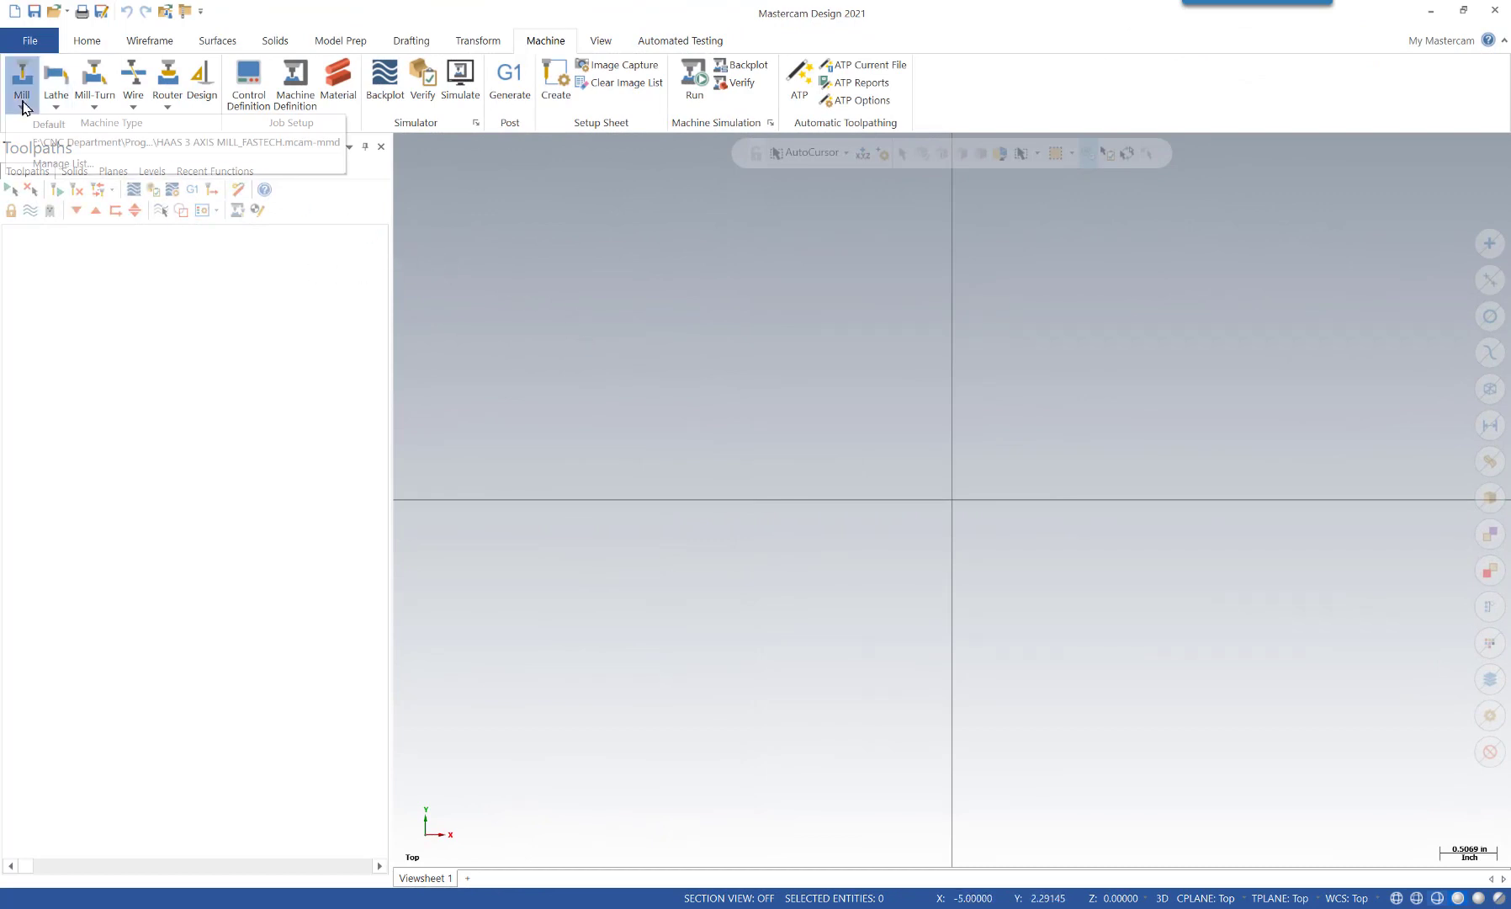
left_click(71, 143)
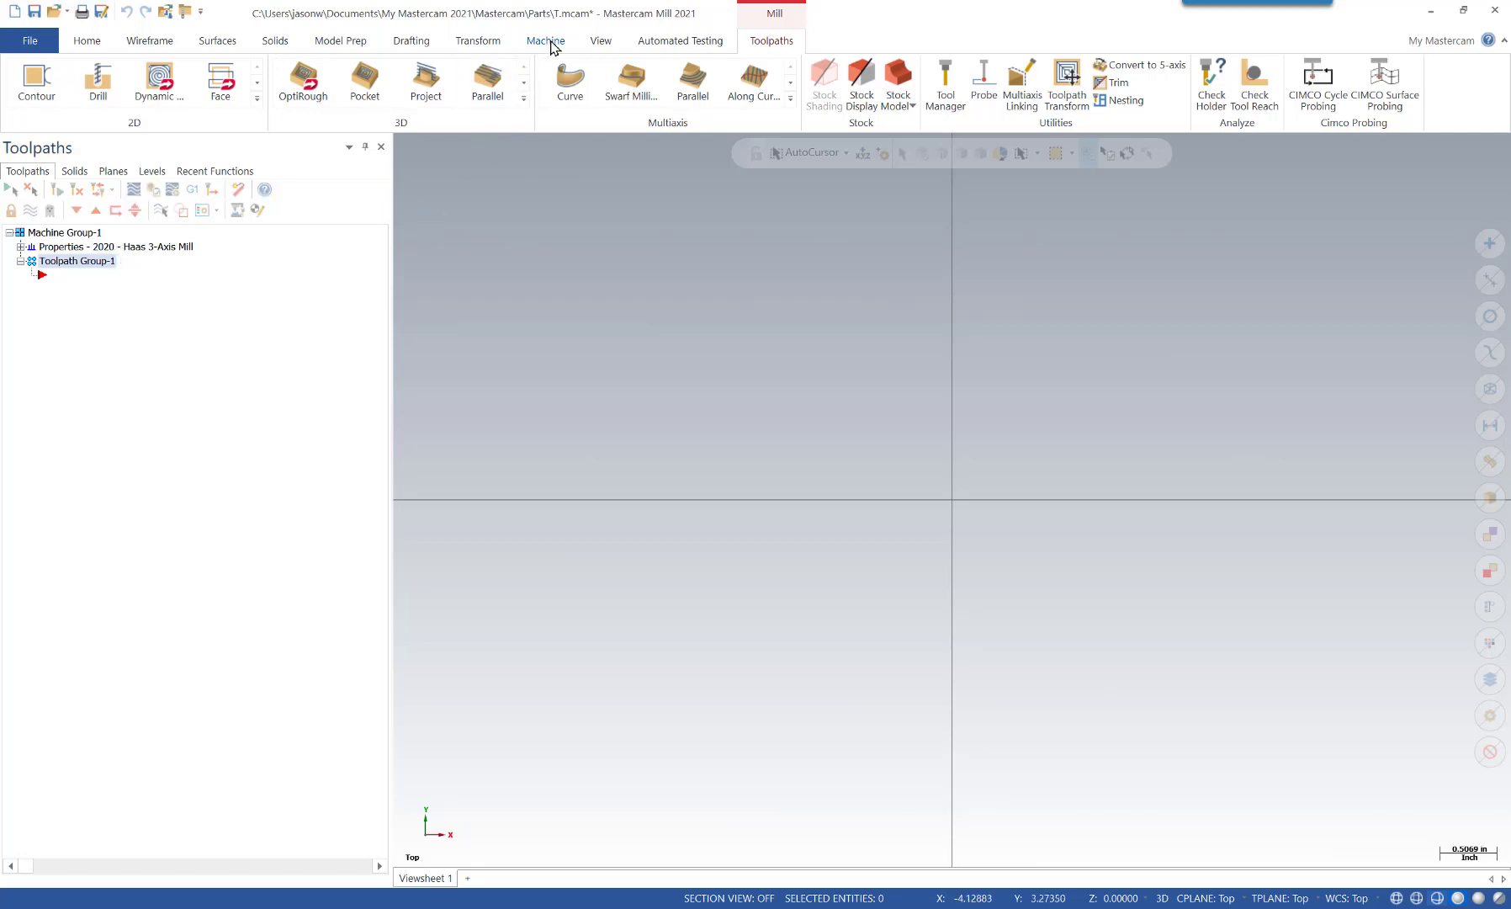
left_click(549, 42)
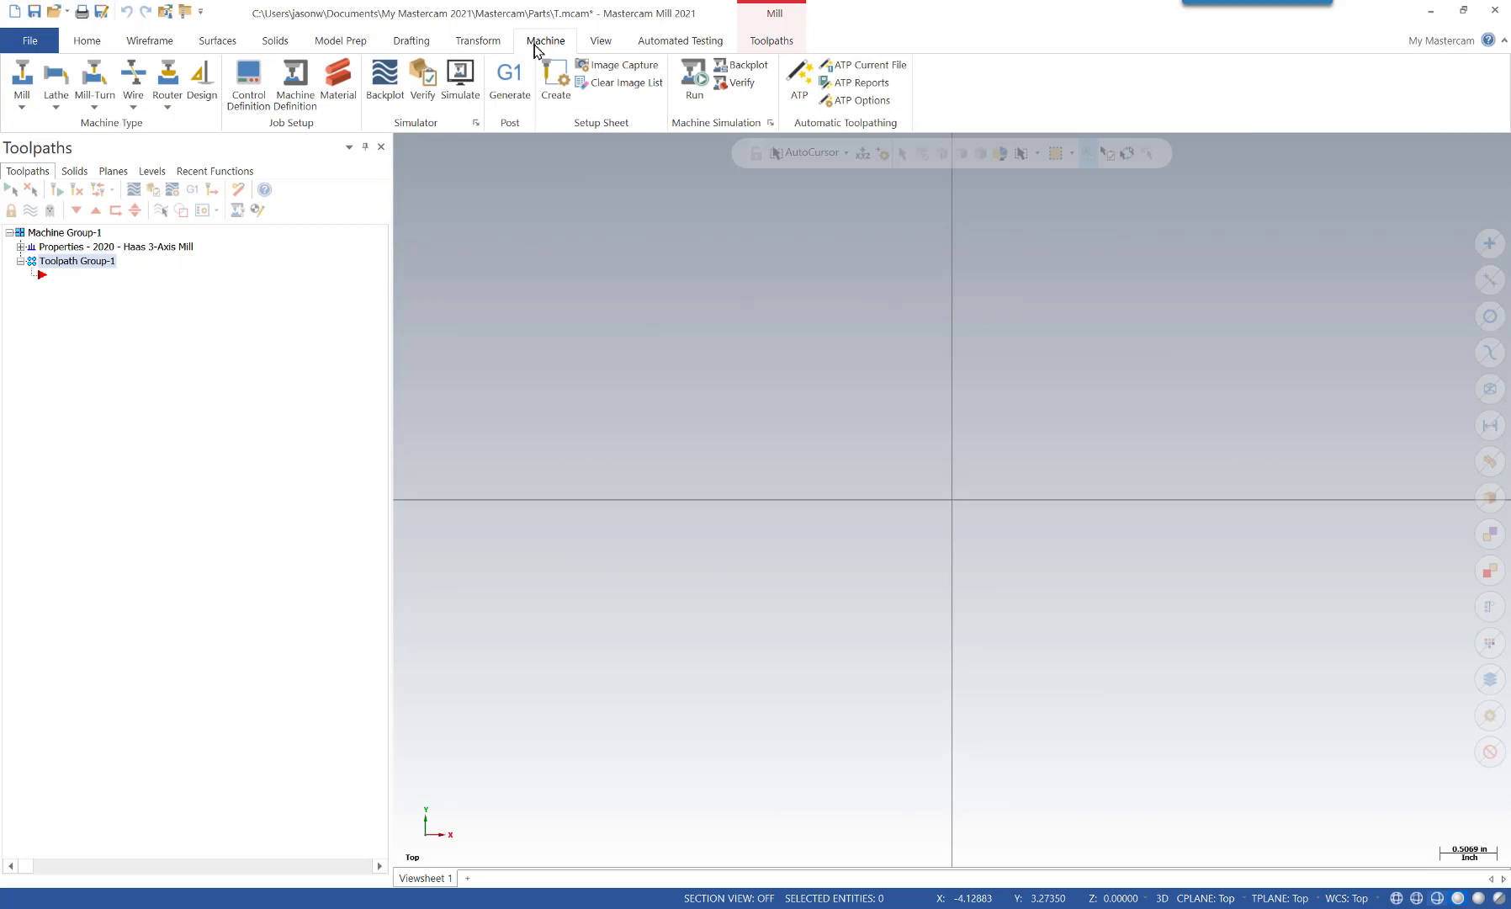
Change the HAAS 3 AXIS MILL_FASTECH machine description to '2021 - Haas 3-Axis Mill' and save
left_click(303, 98)
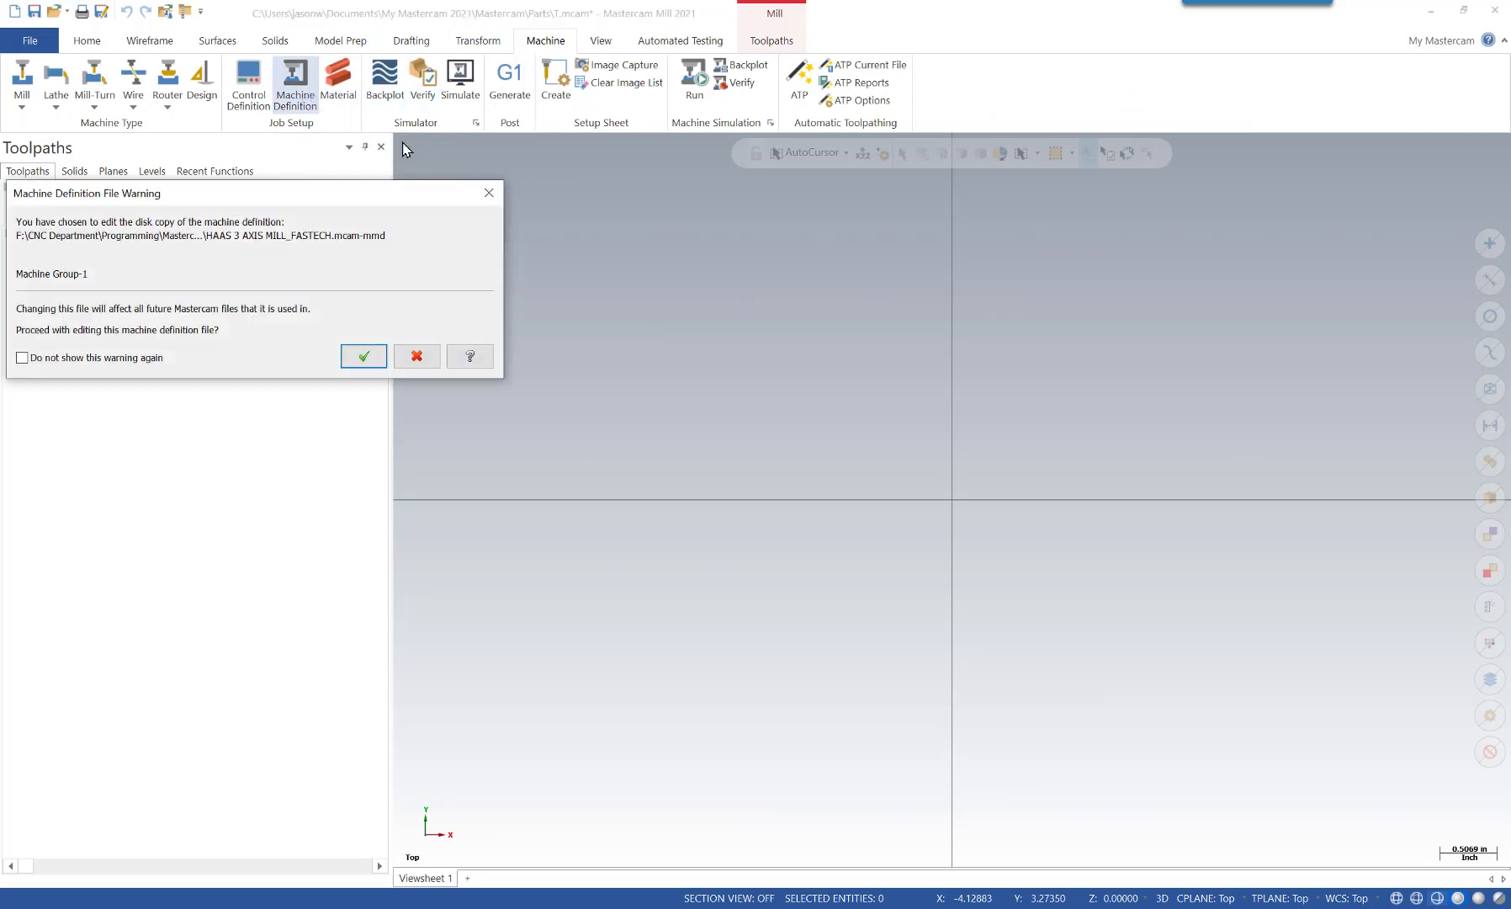
left_click(365, 357)
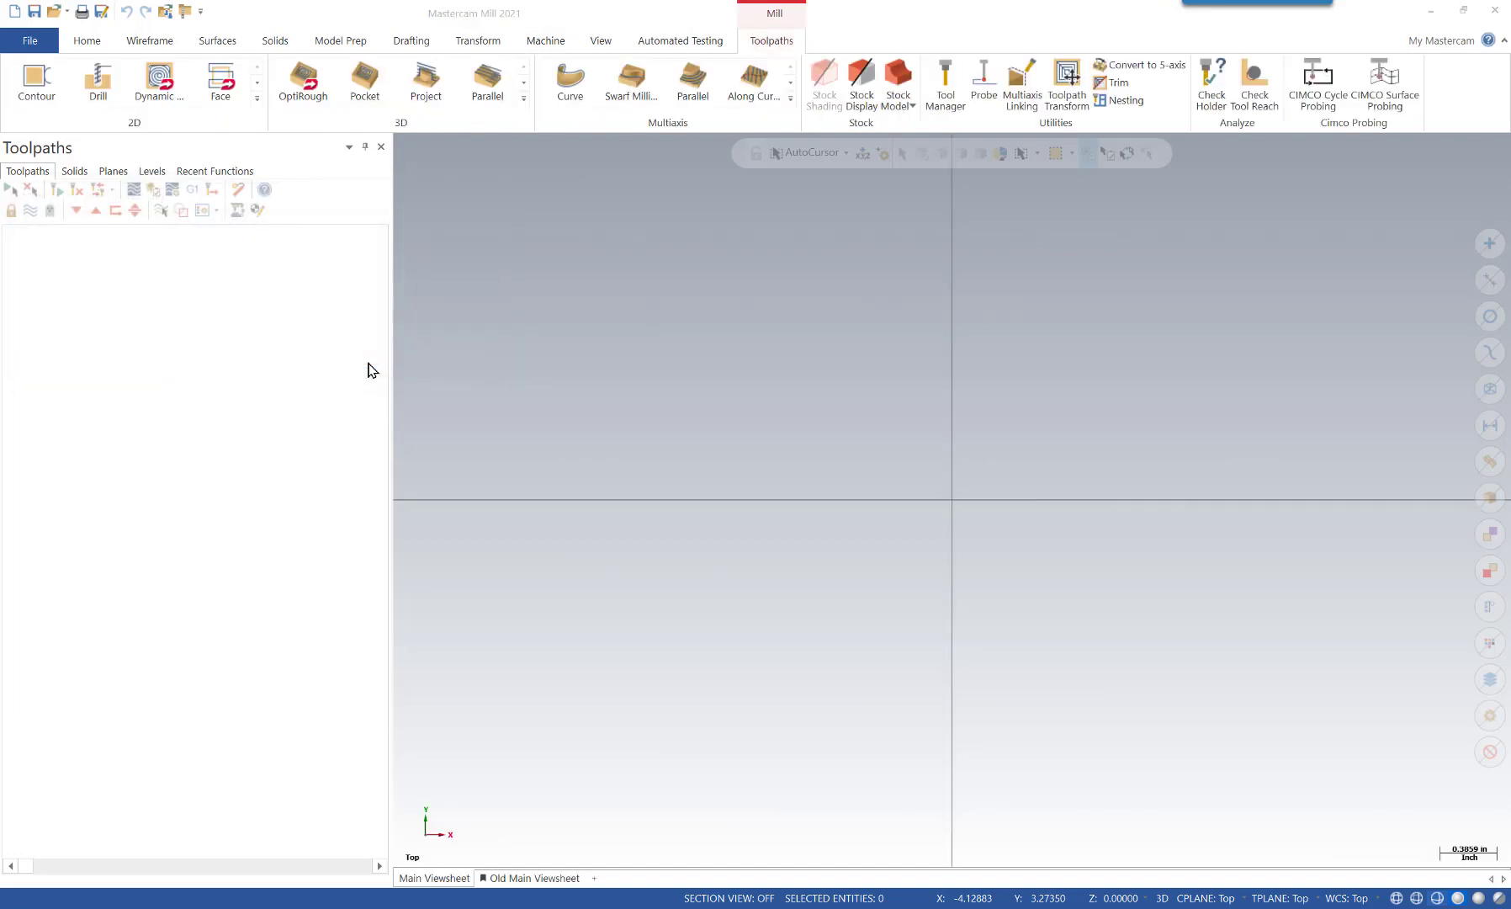
left_click_drag(405, 176, 740, 176)
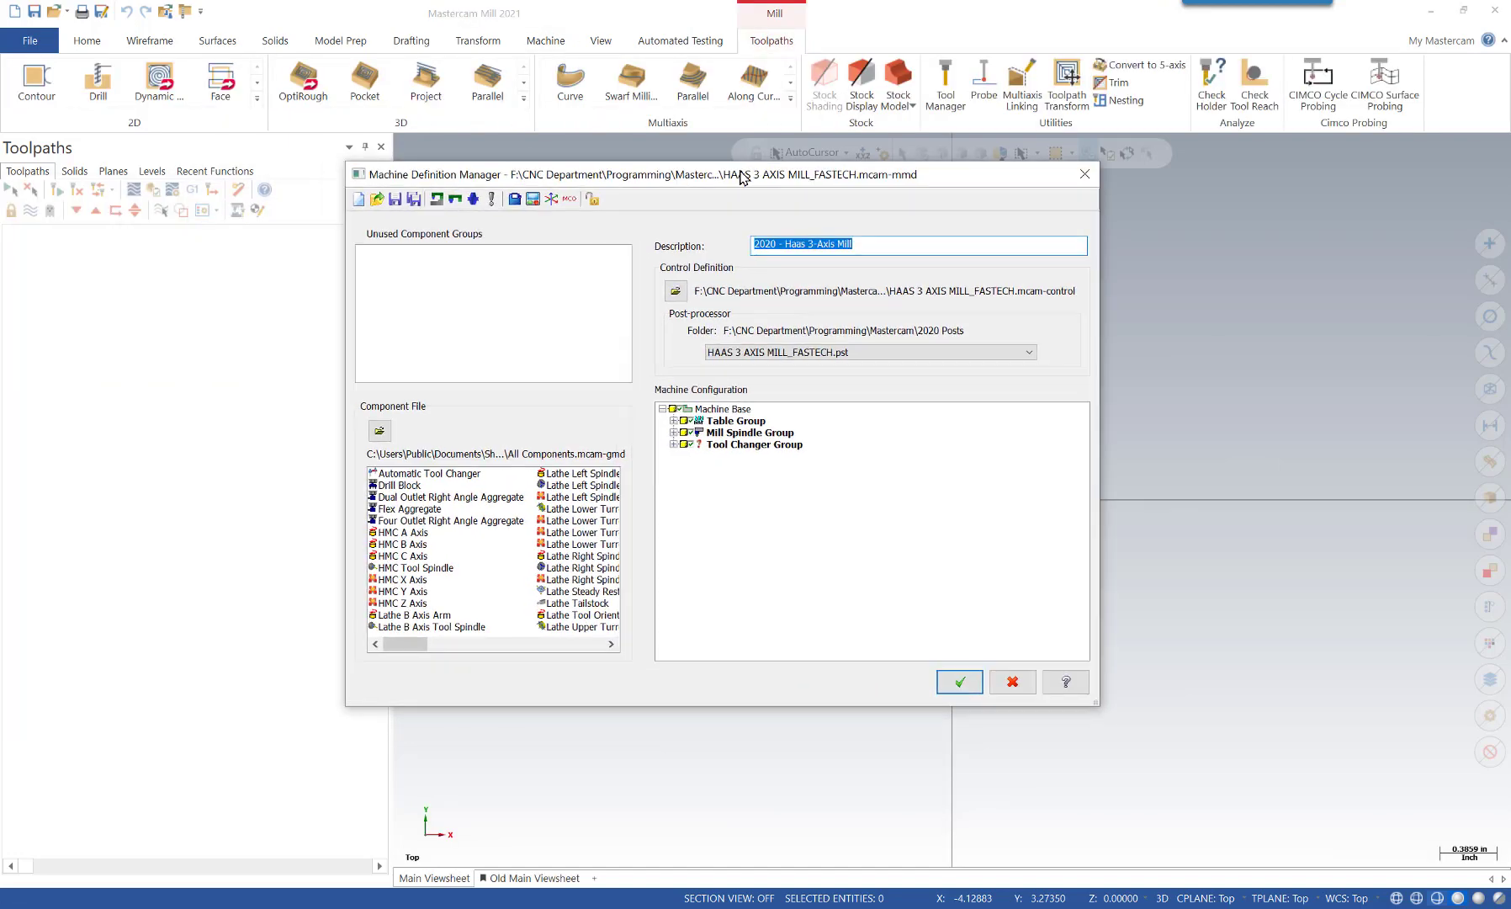
left_click(809, 245)
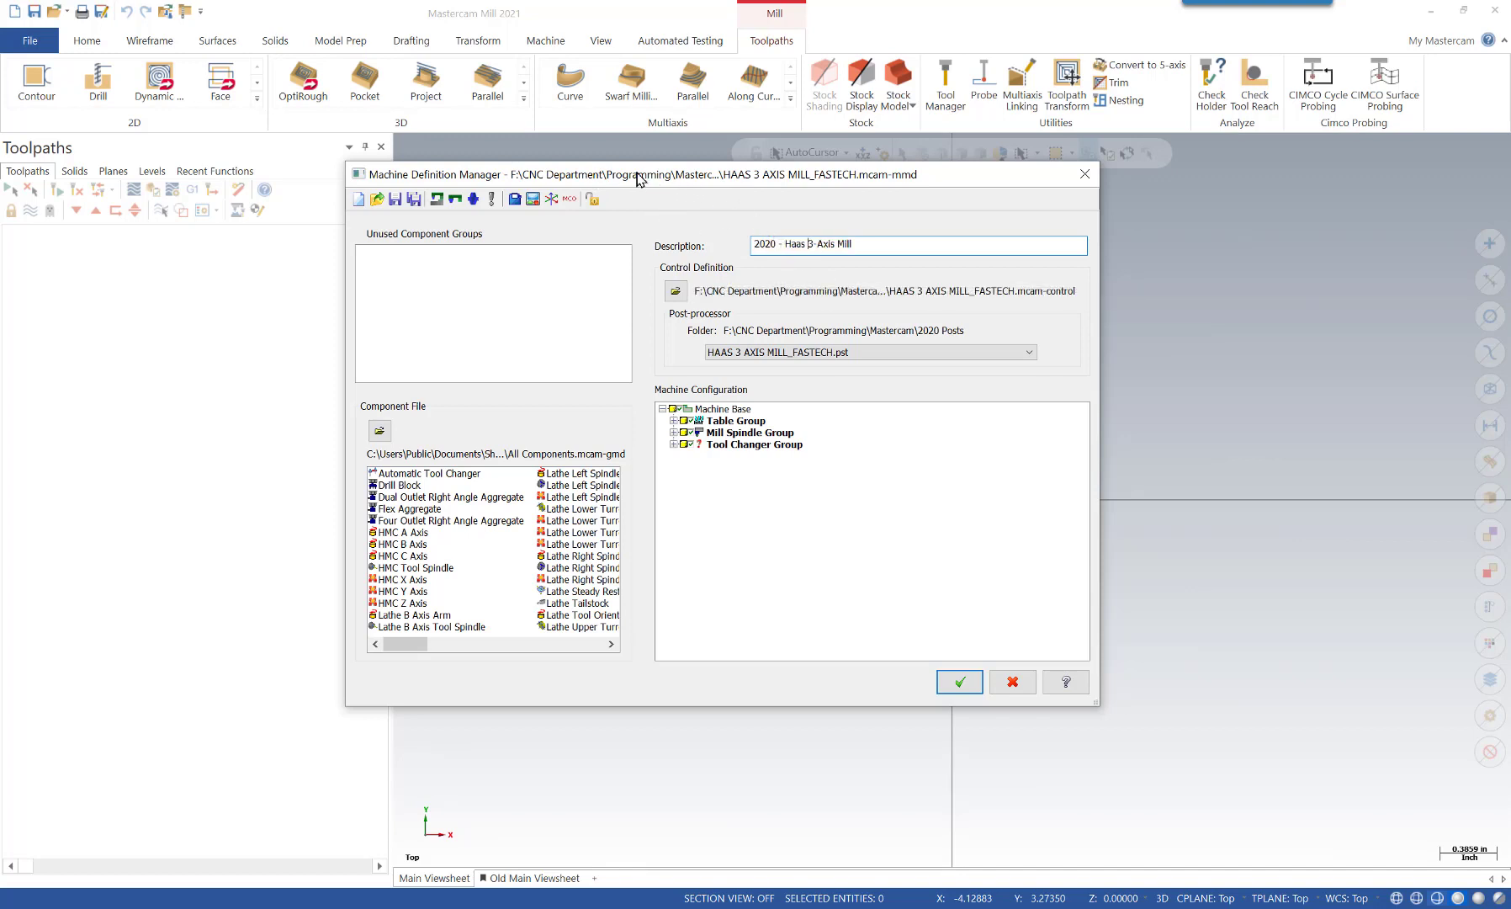
left_click(776, 244)
left_click(395, 198)
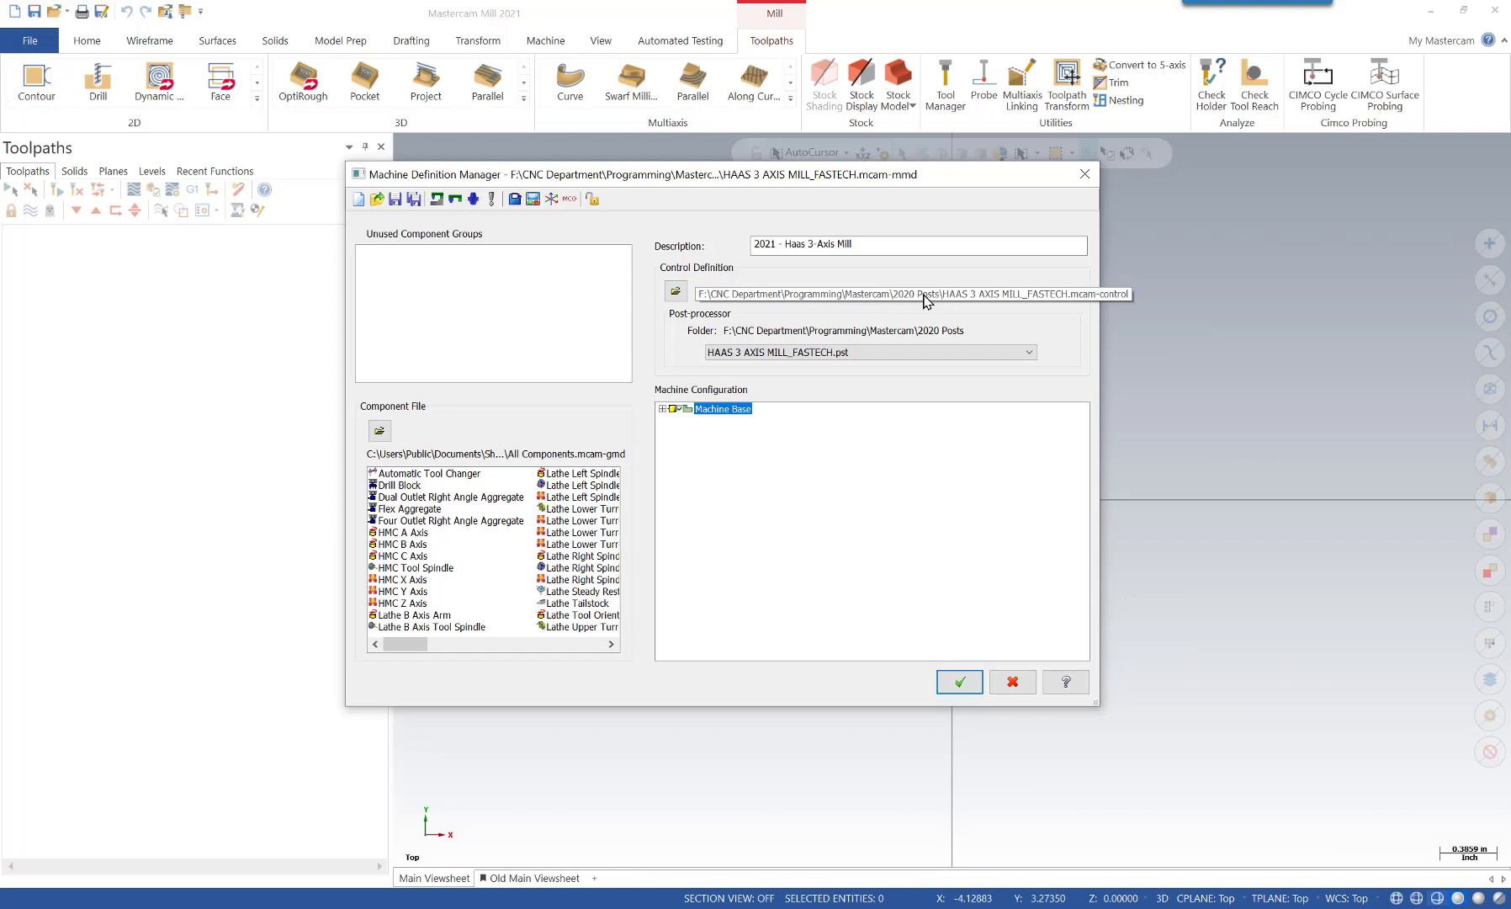
left_click(682, 292)
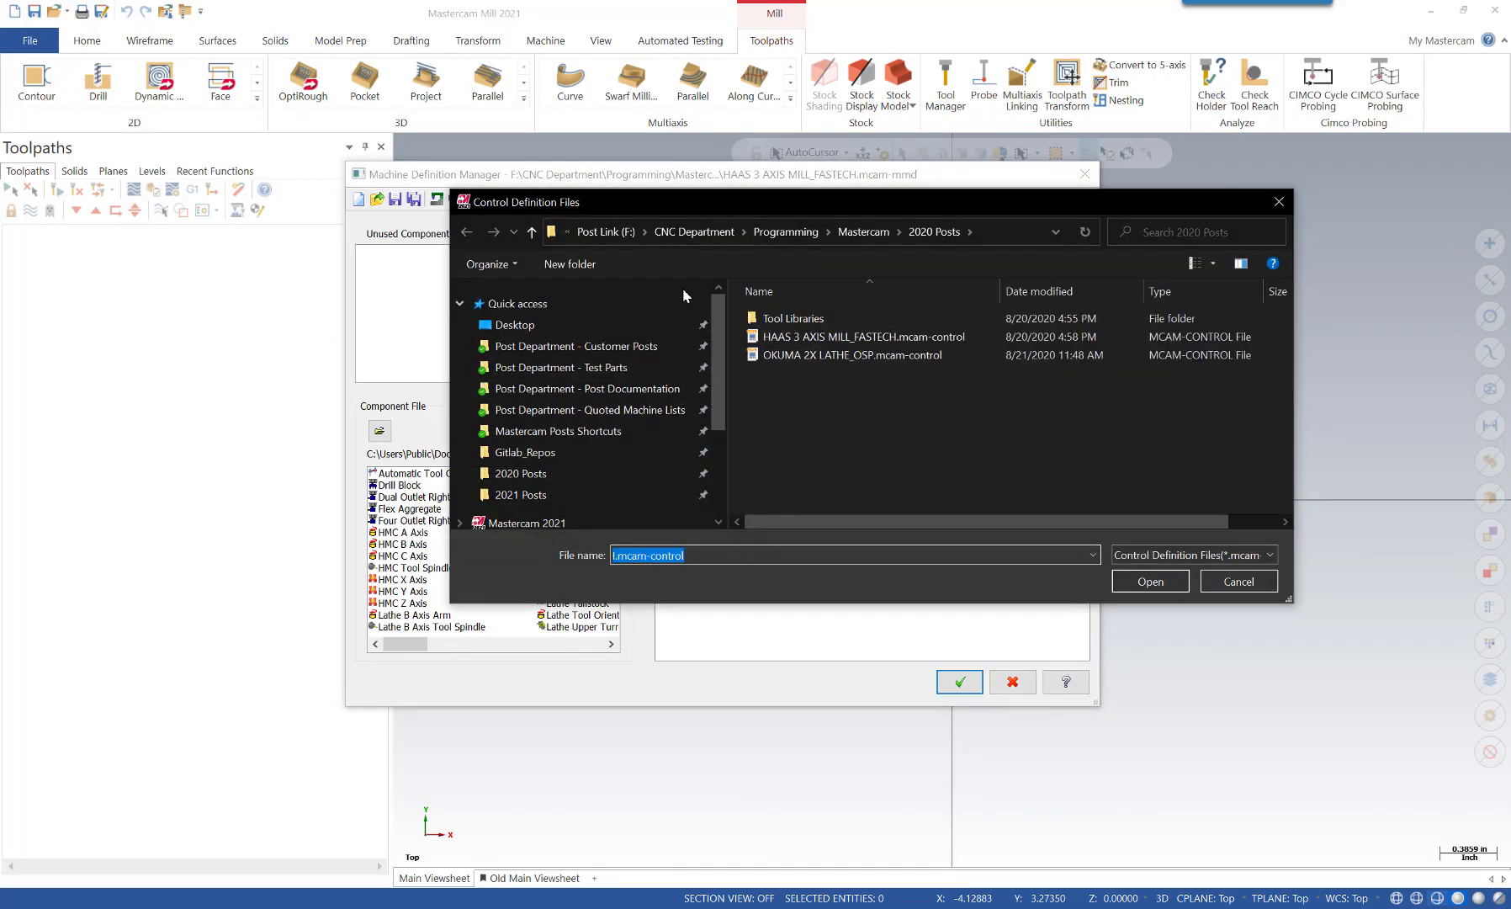
Point the machine definition to HAAS 3 AXIS MILL_FASTECH.mcam-control in 2021 Posts and save it
left_click(538, 496)
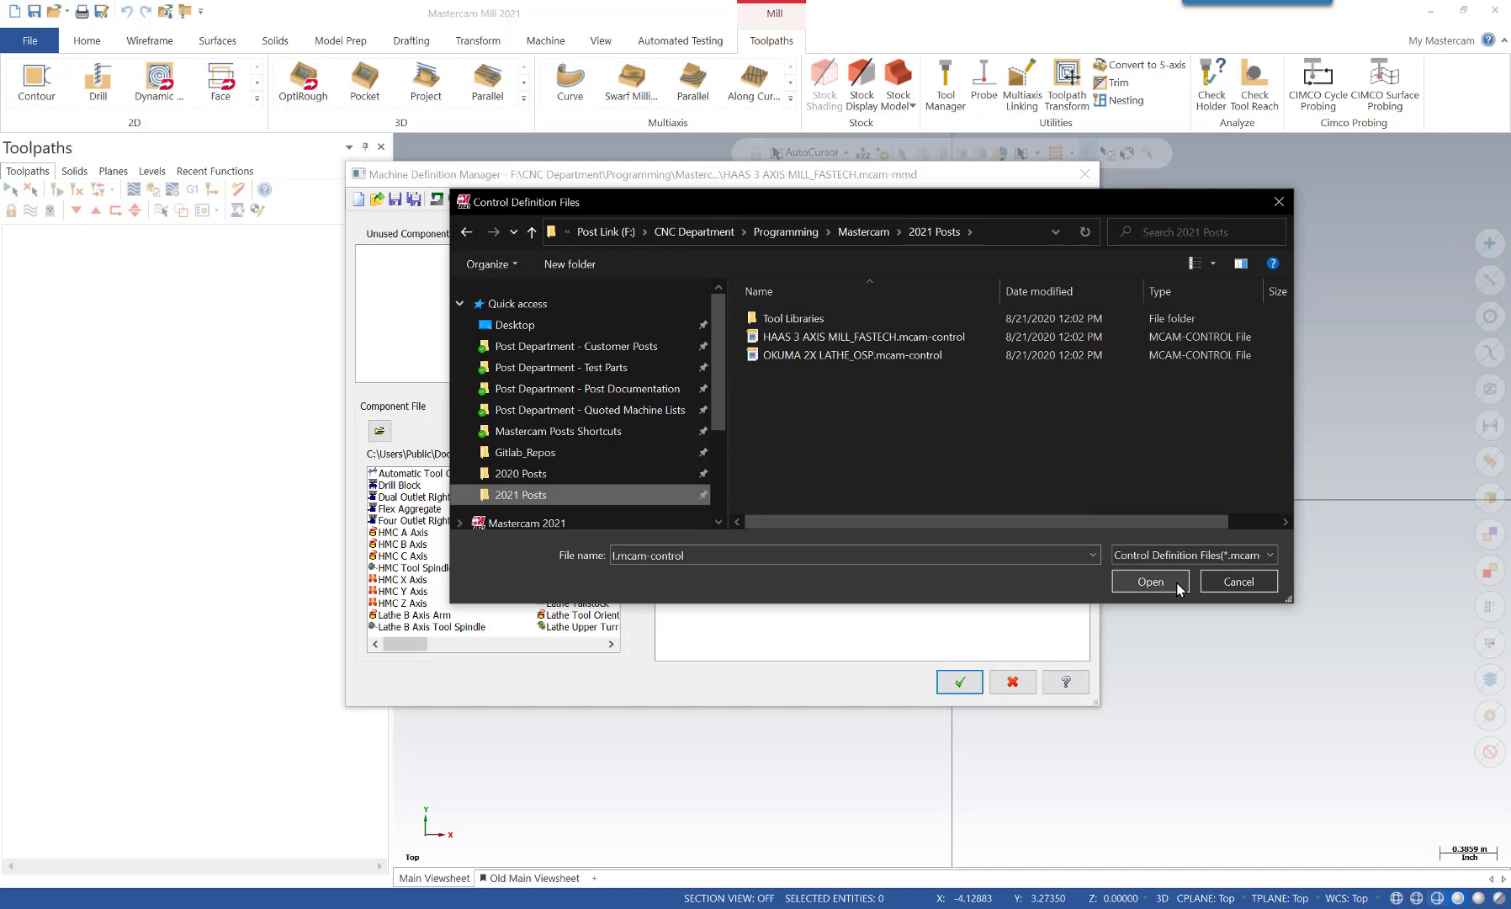
left_click(911, 337)
left_click(1113, 575)
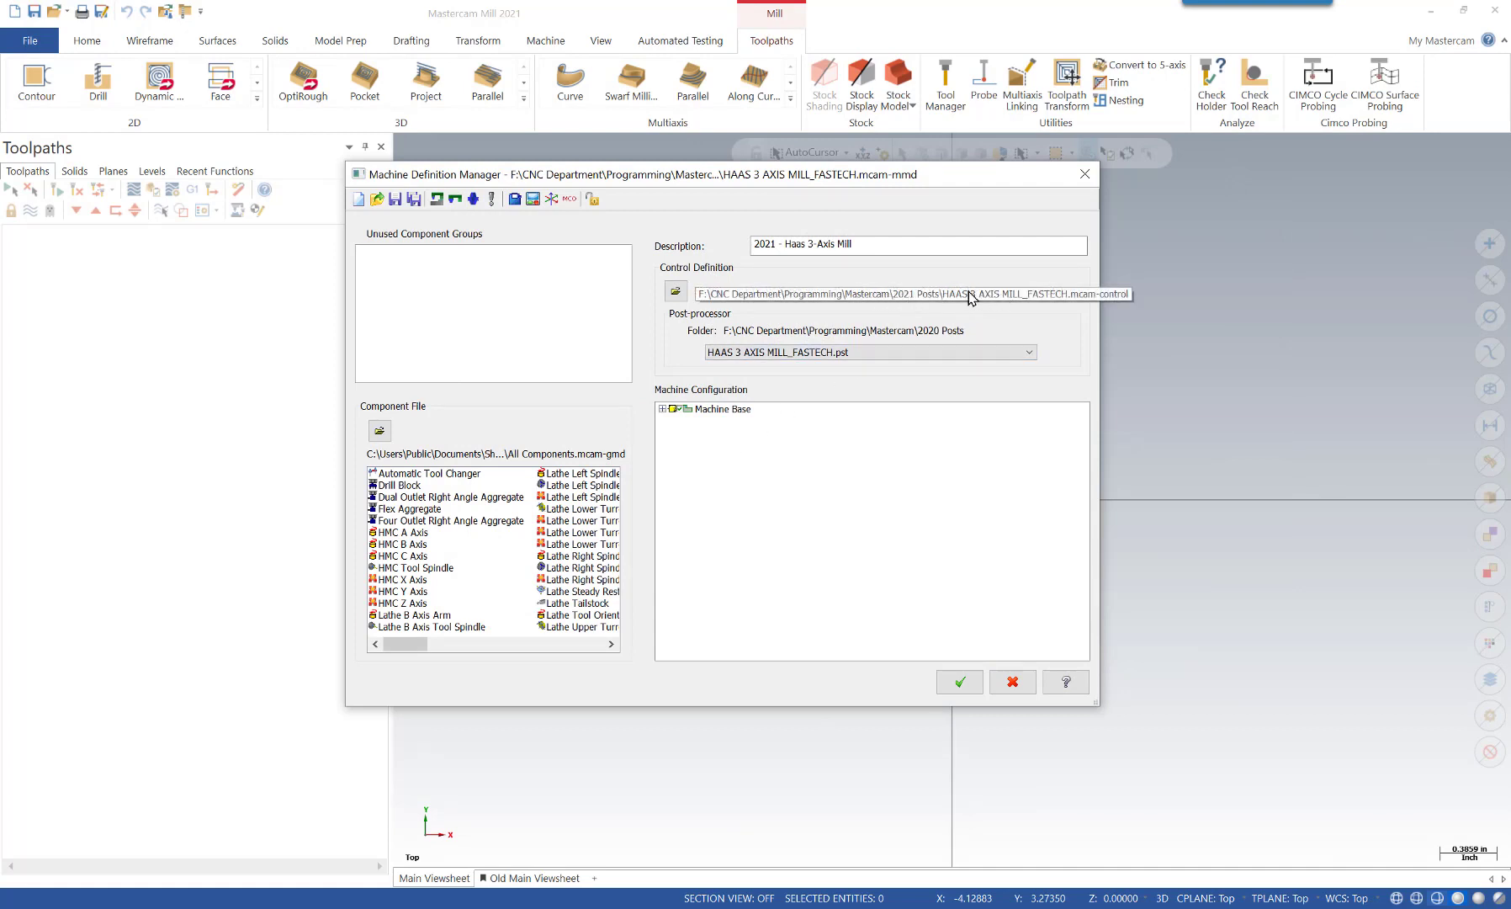
left_click(396, 199)
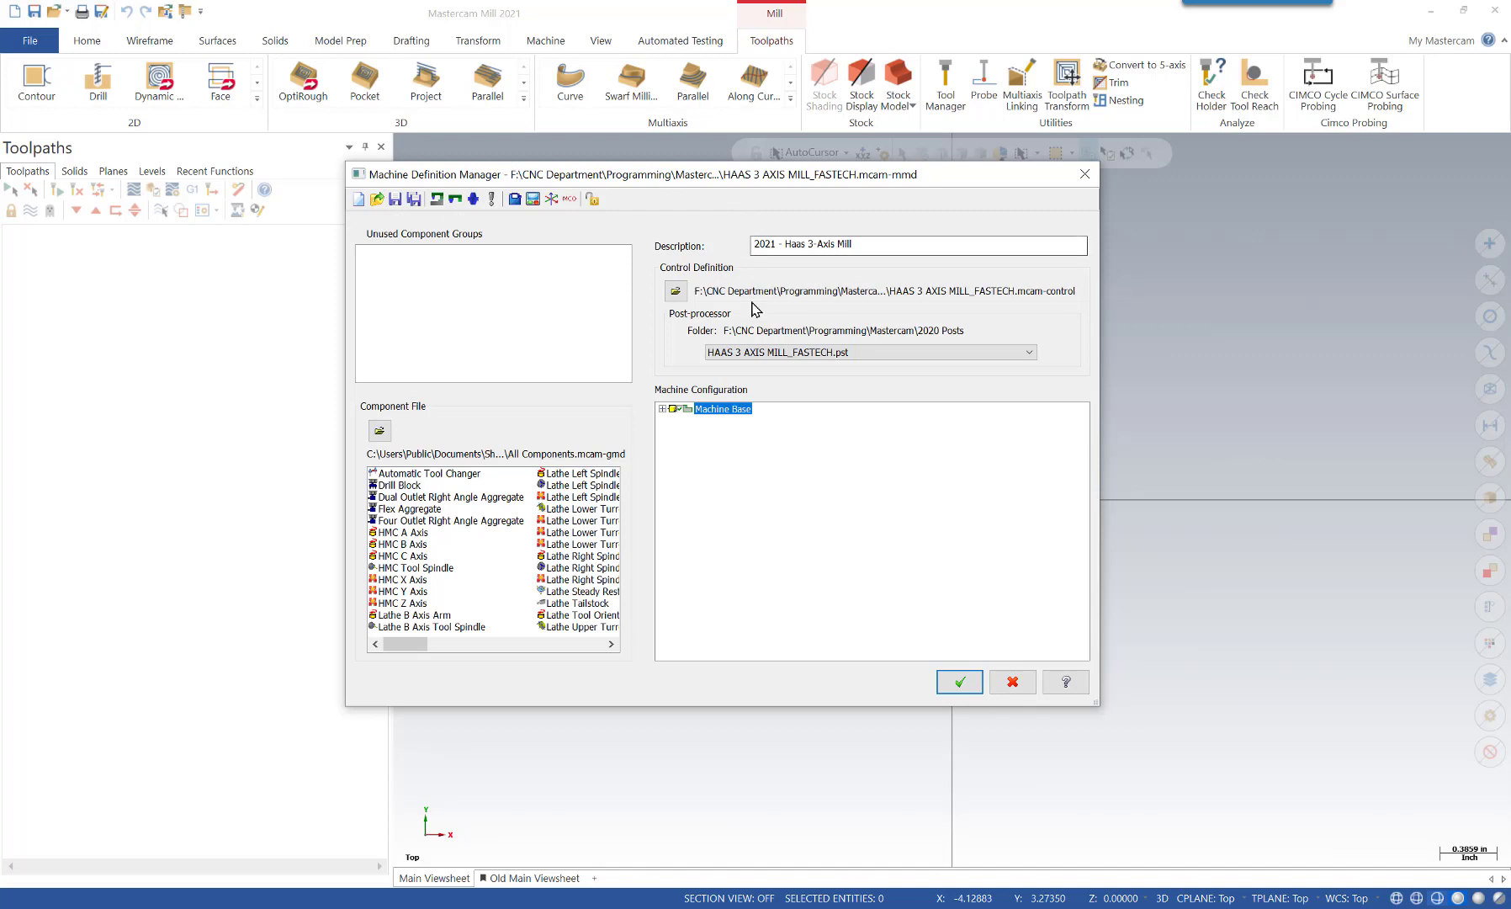
Open the HAAS 3 AXIS MILL_FASTECH control definition and check its Post processors list unchanged
left_click(533, 200)
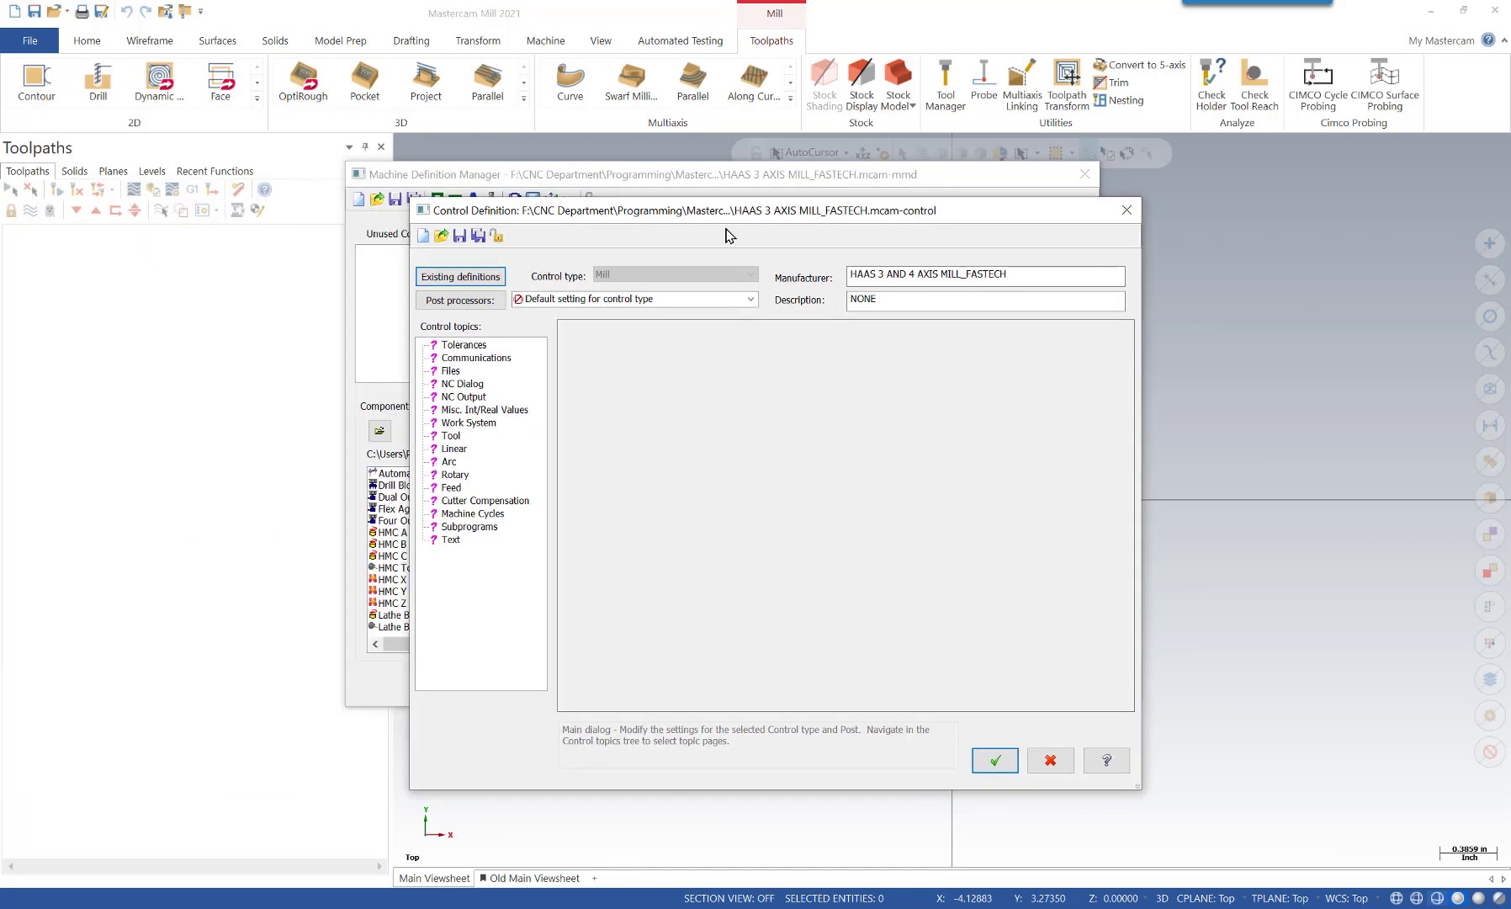
left_click(750, 300)
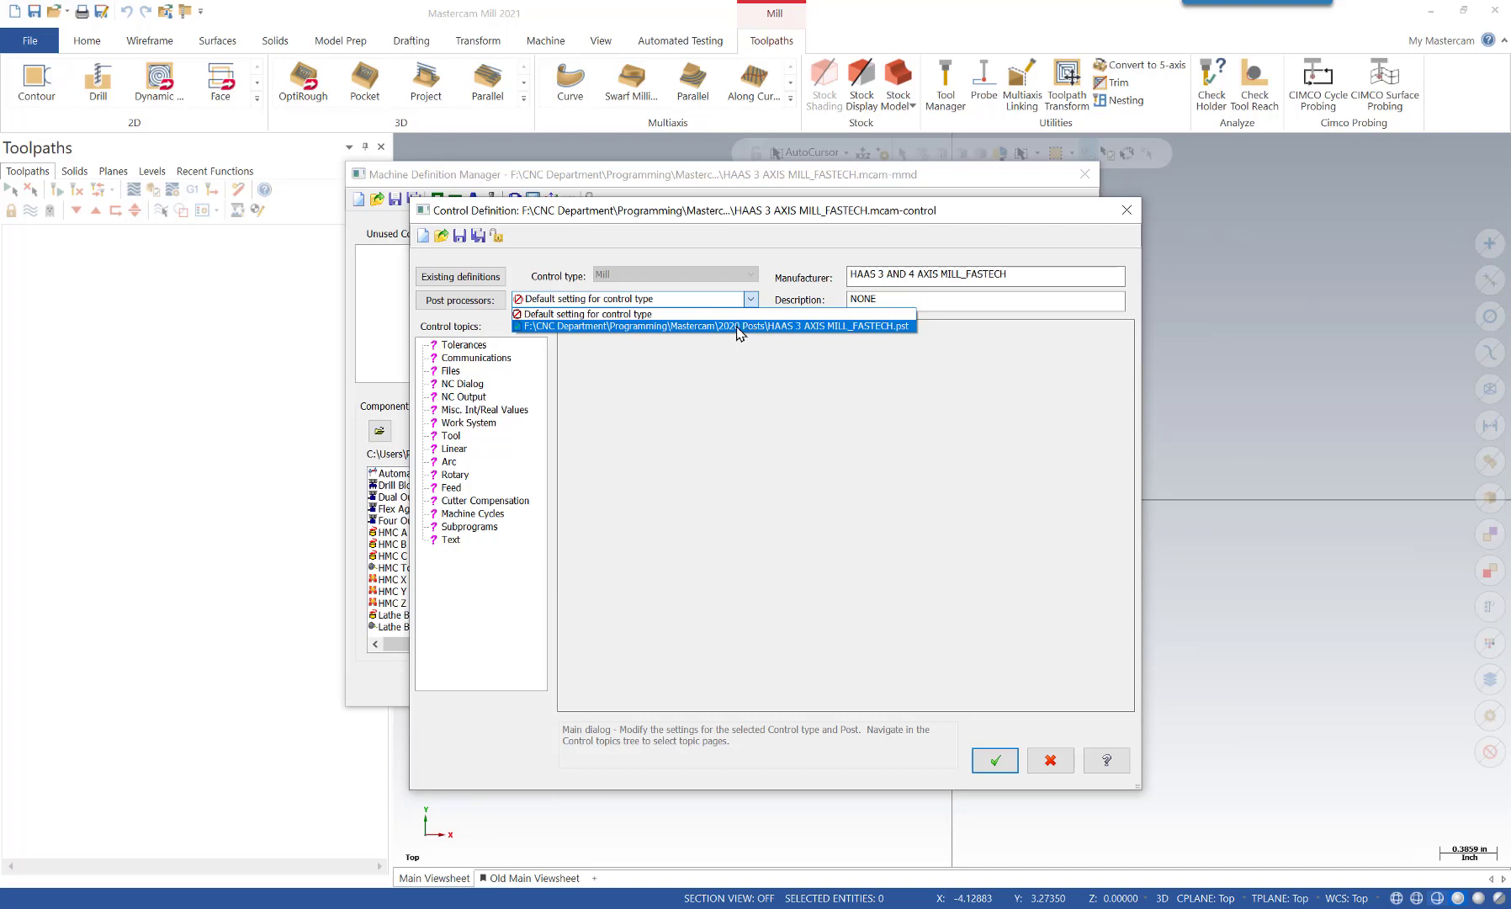
left_click(604, 303)
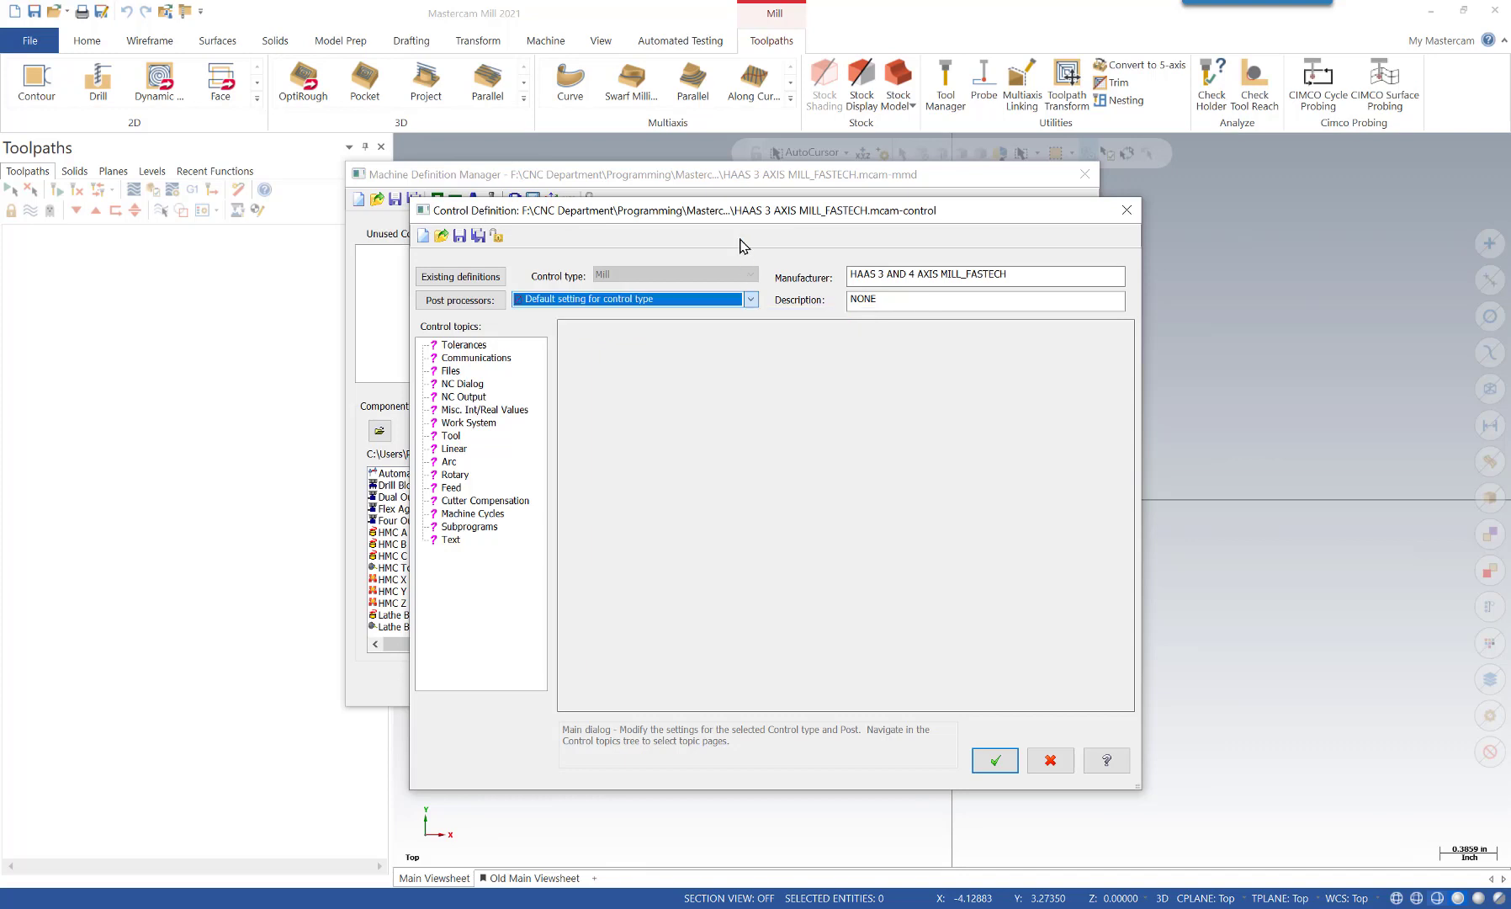
Add 2021 Posts\HAAS 3 AXIS MILL_FASTECH.pst to the post list and select it as the post
left_click(492, 303)
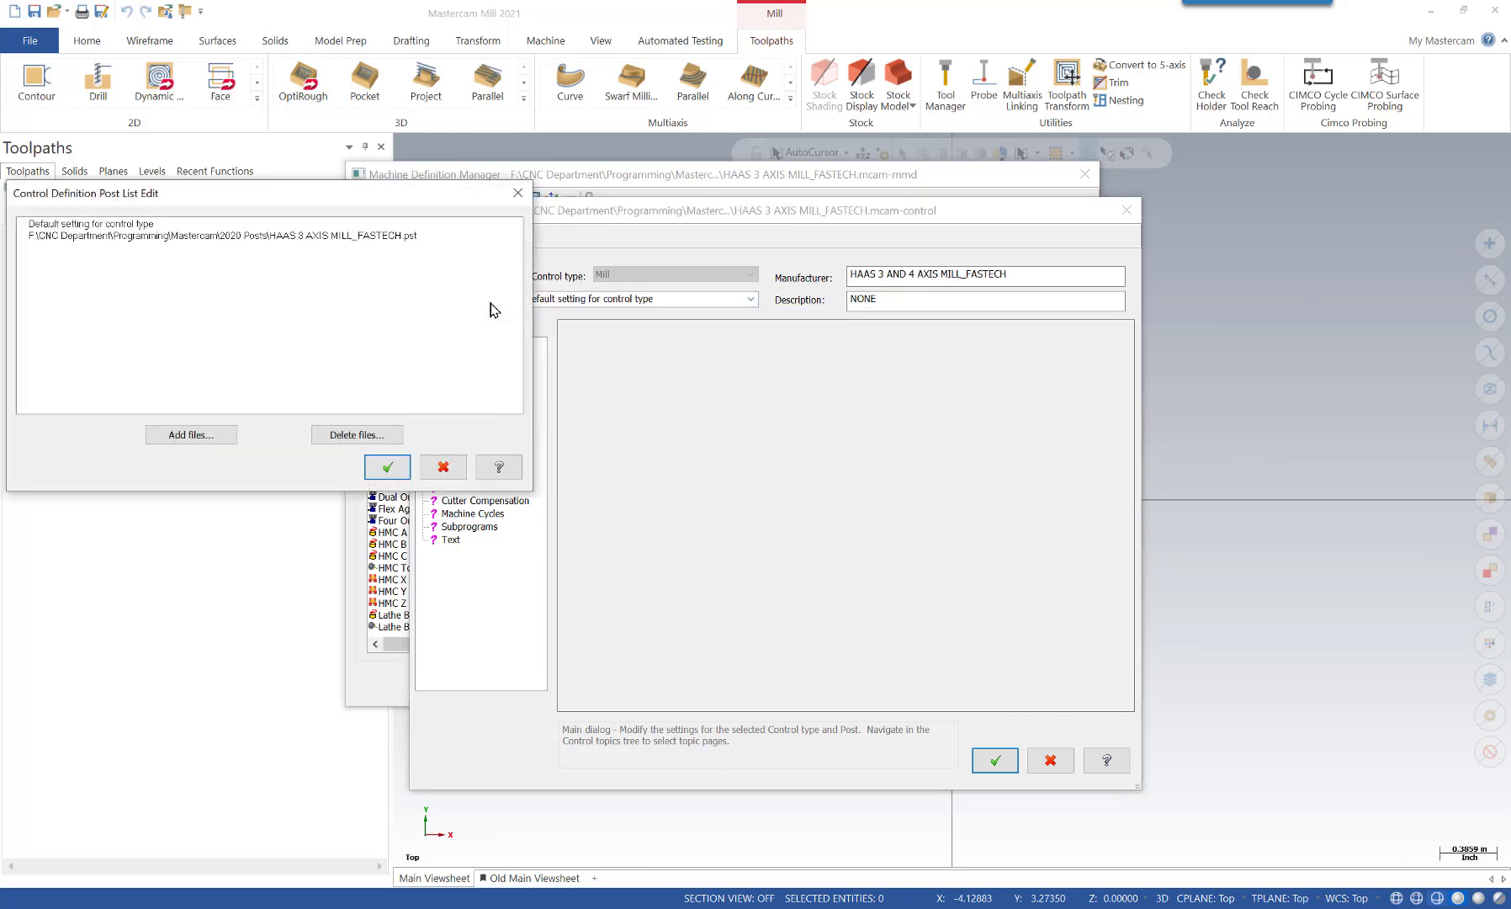
left_click(192, 434)
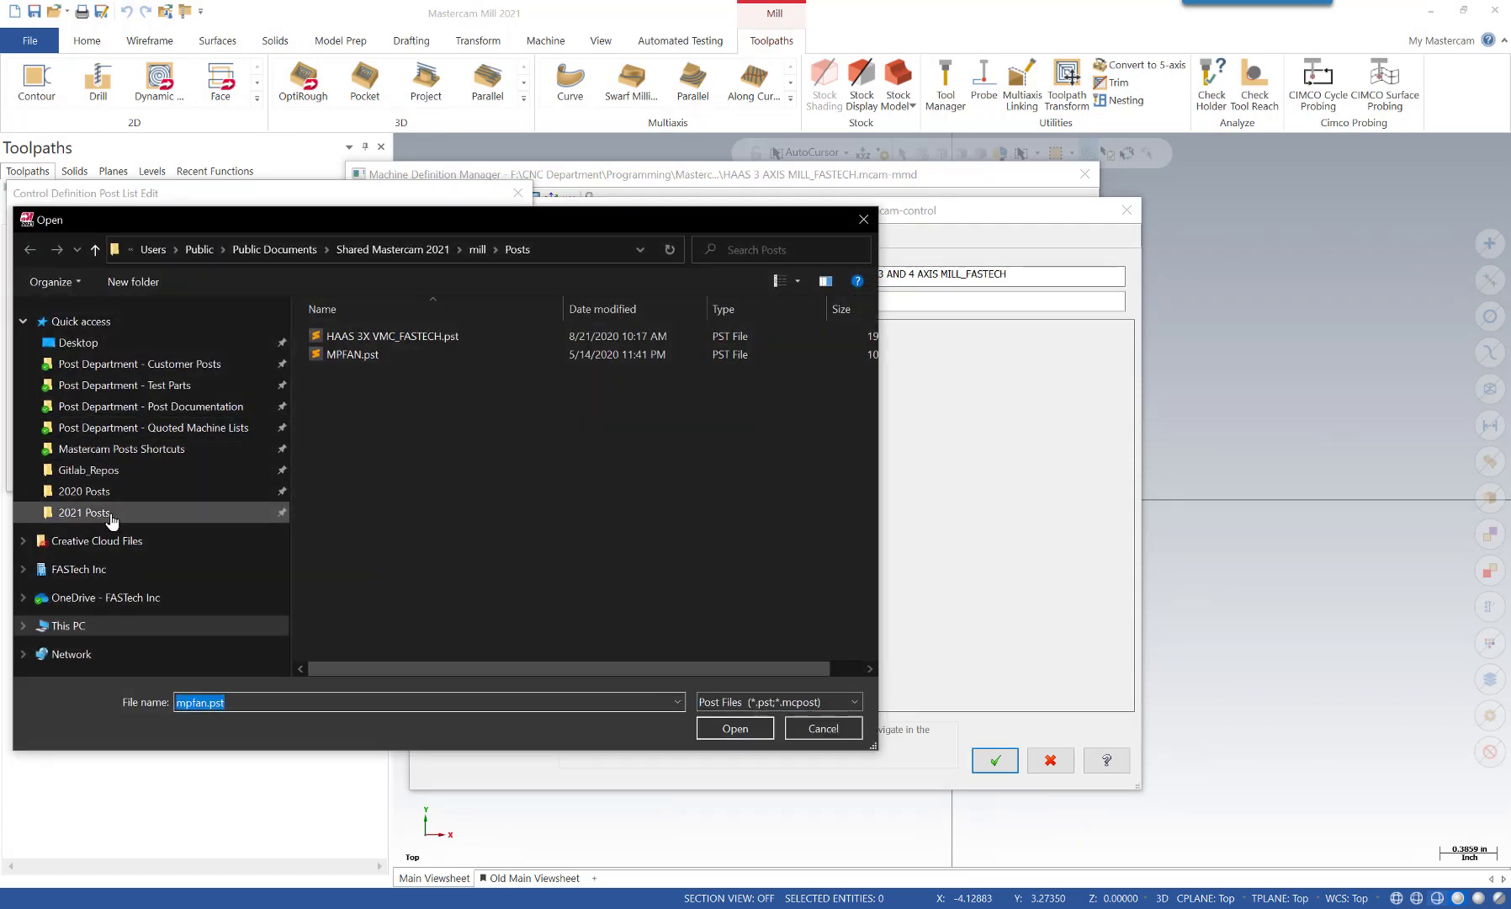
left_click(110, 518)
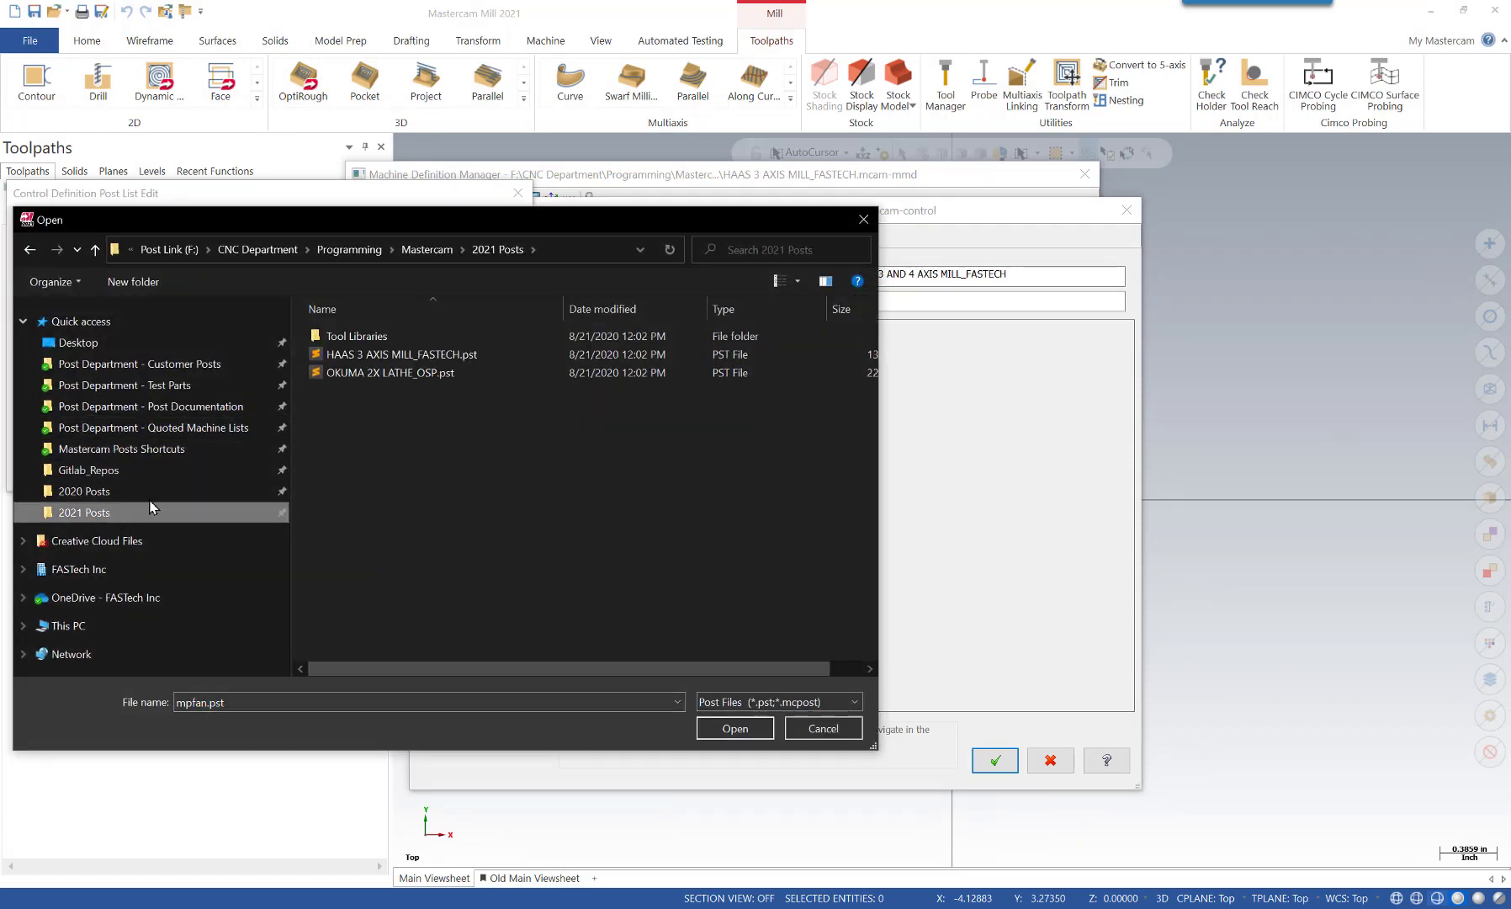
left_click(396, 354)
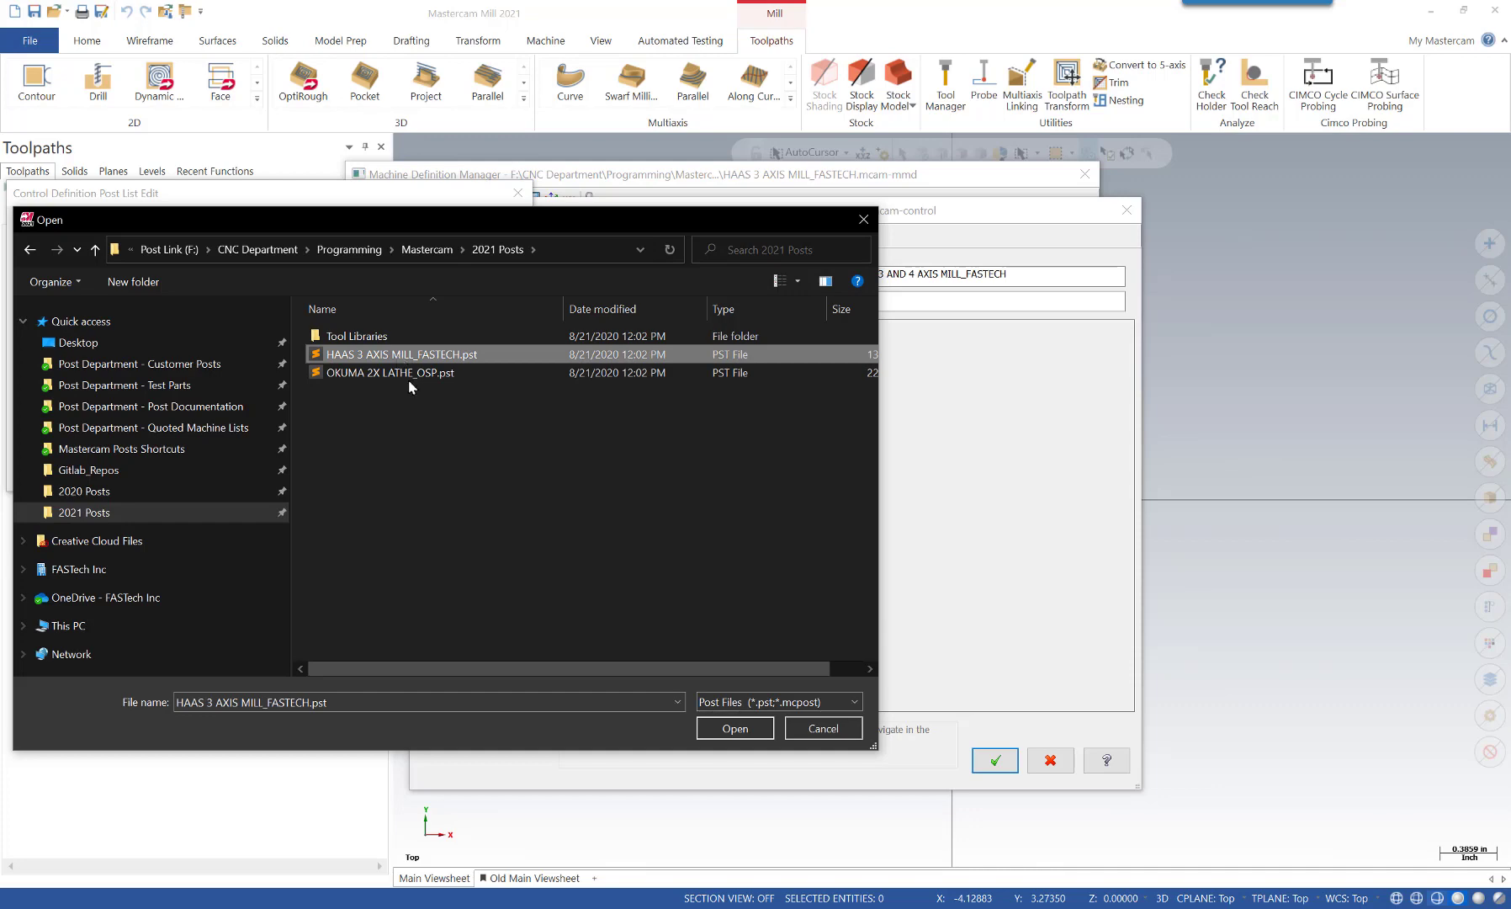
left_click(735, 727)
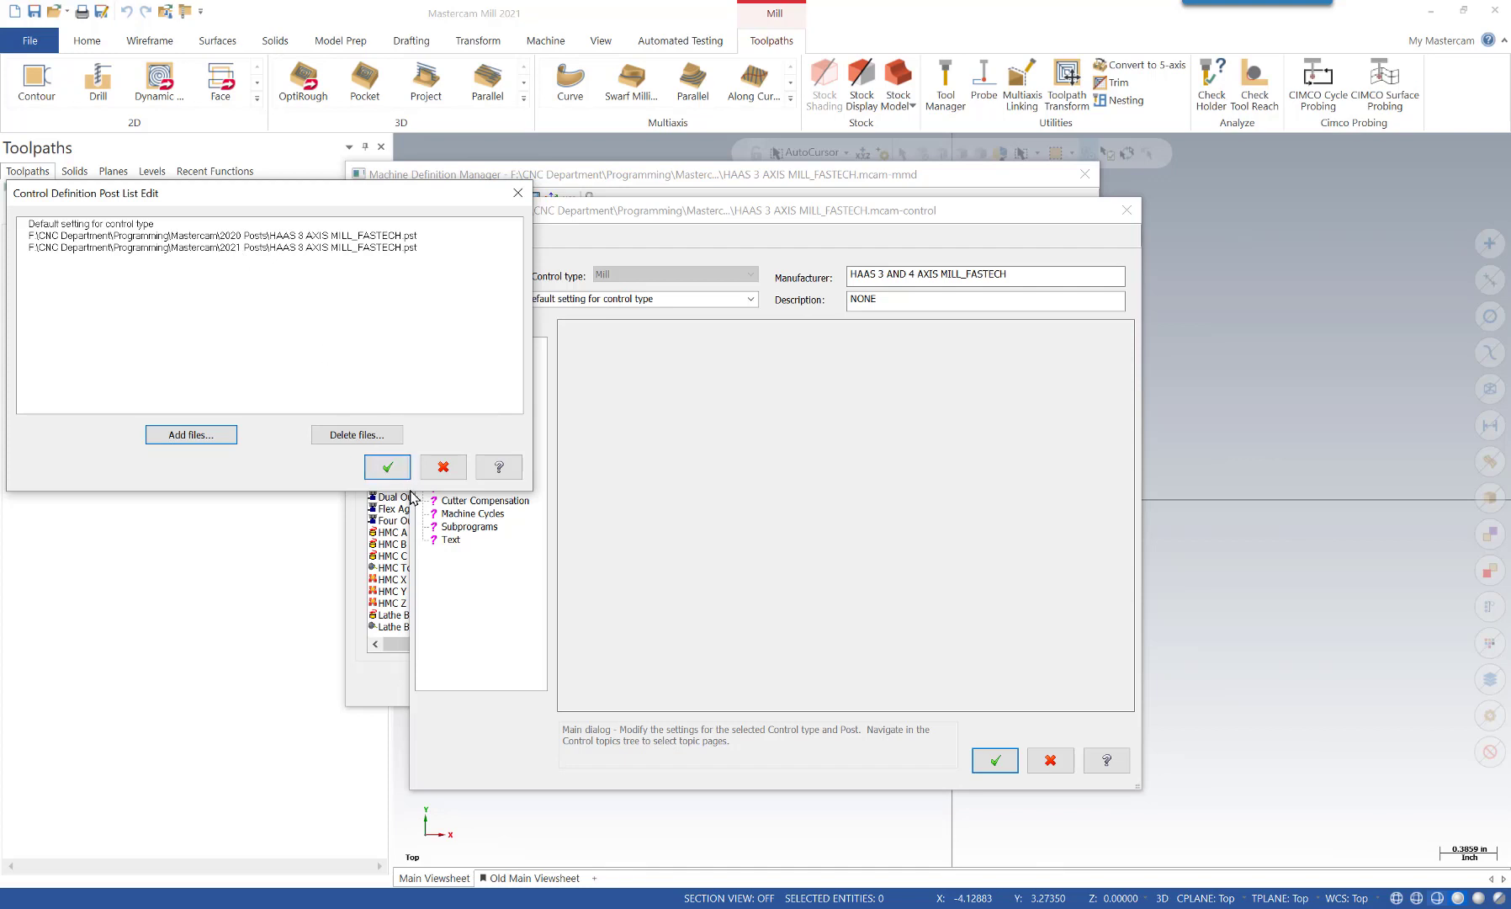
left_click(387, 467)
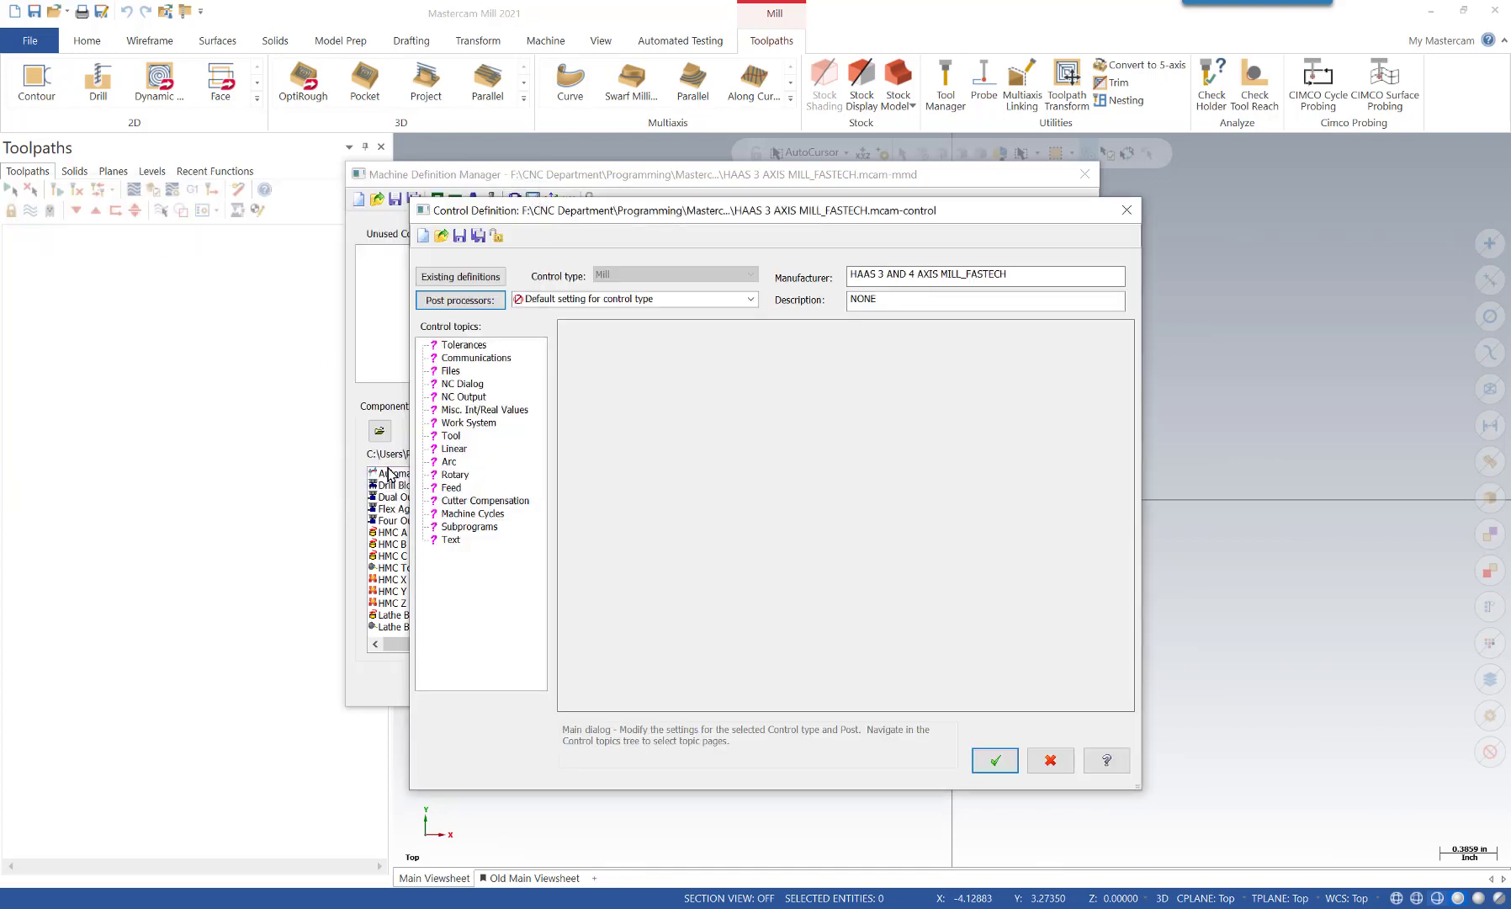
left_click(750, 300)
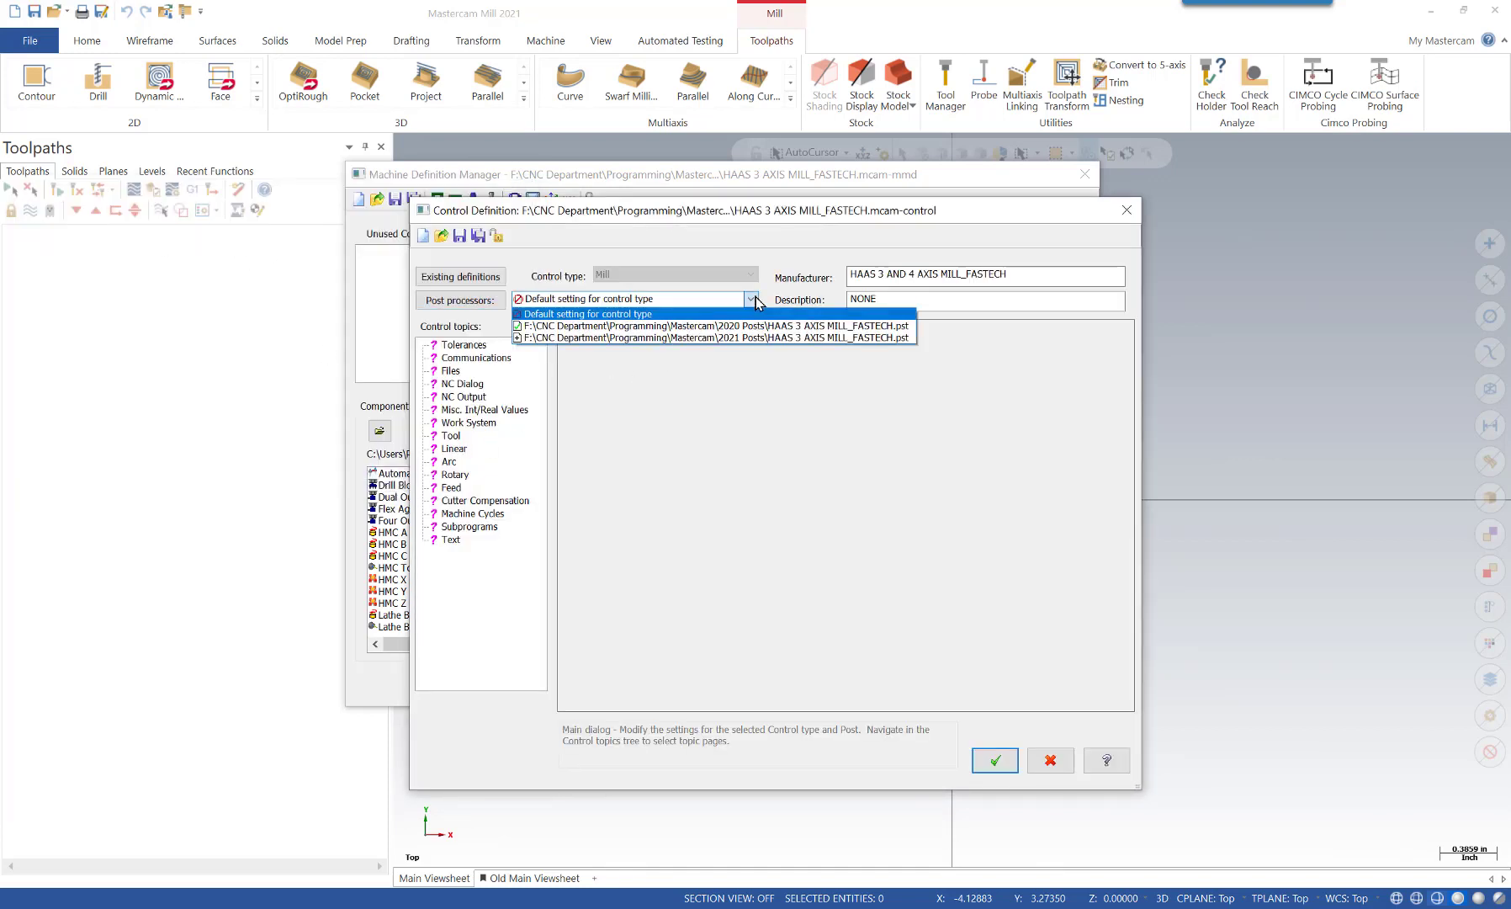
left_click(761, 337)
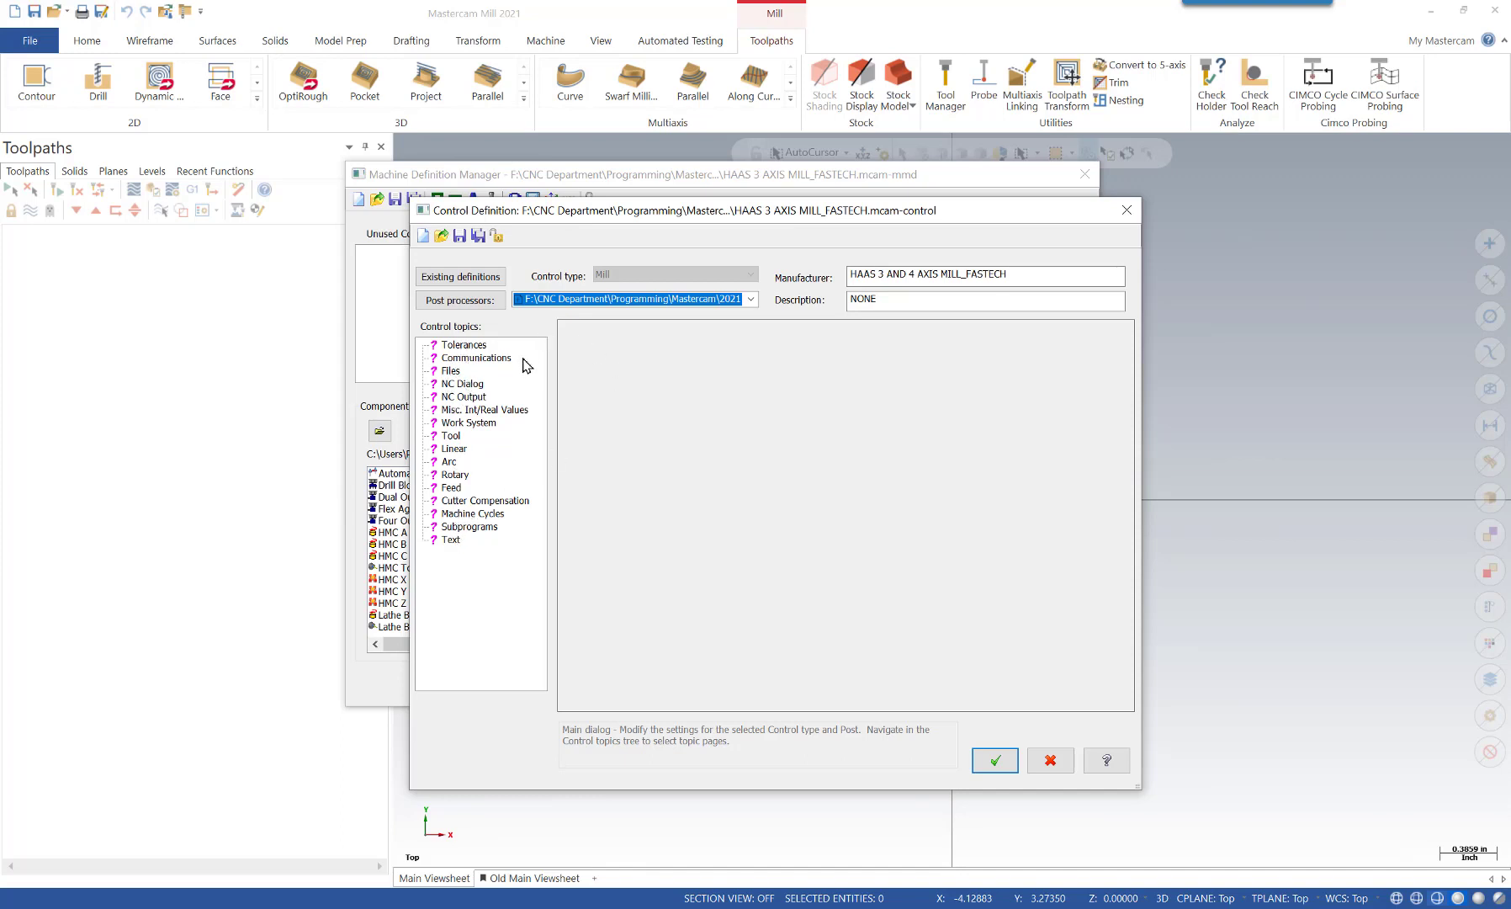
Keep the 2021 HAAS post selected and import all settings pages on the mill Tolerances page
left_click(751, 298)
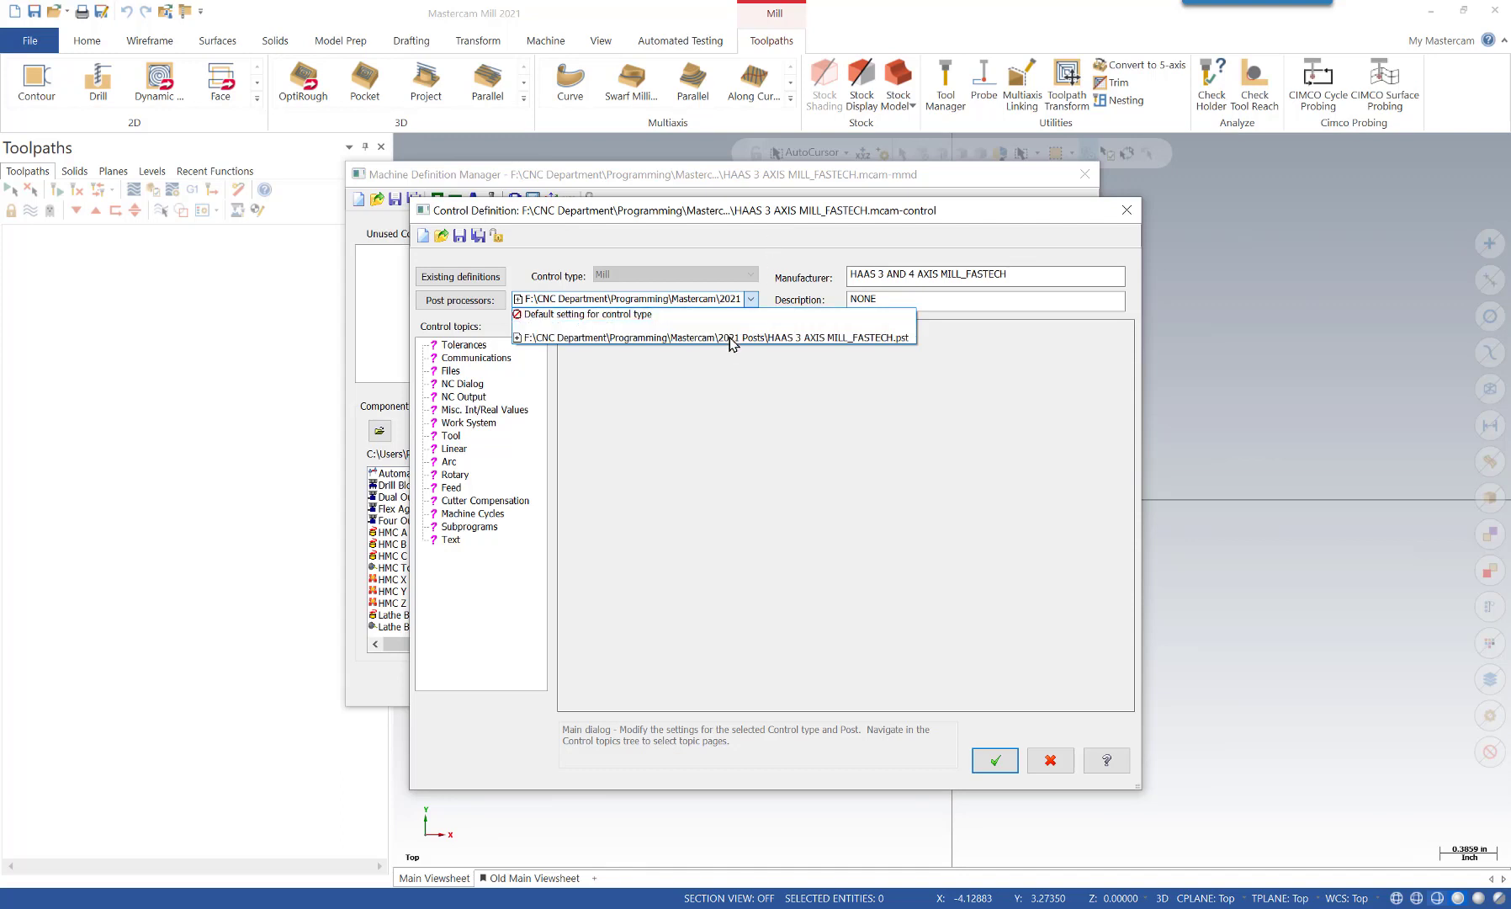
left_click(730, 338)
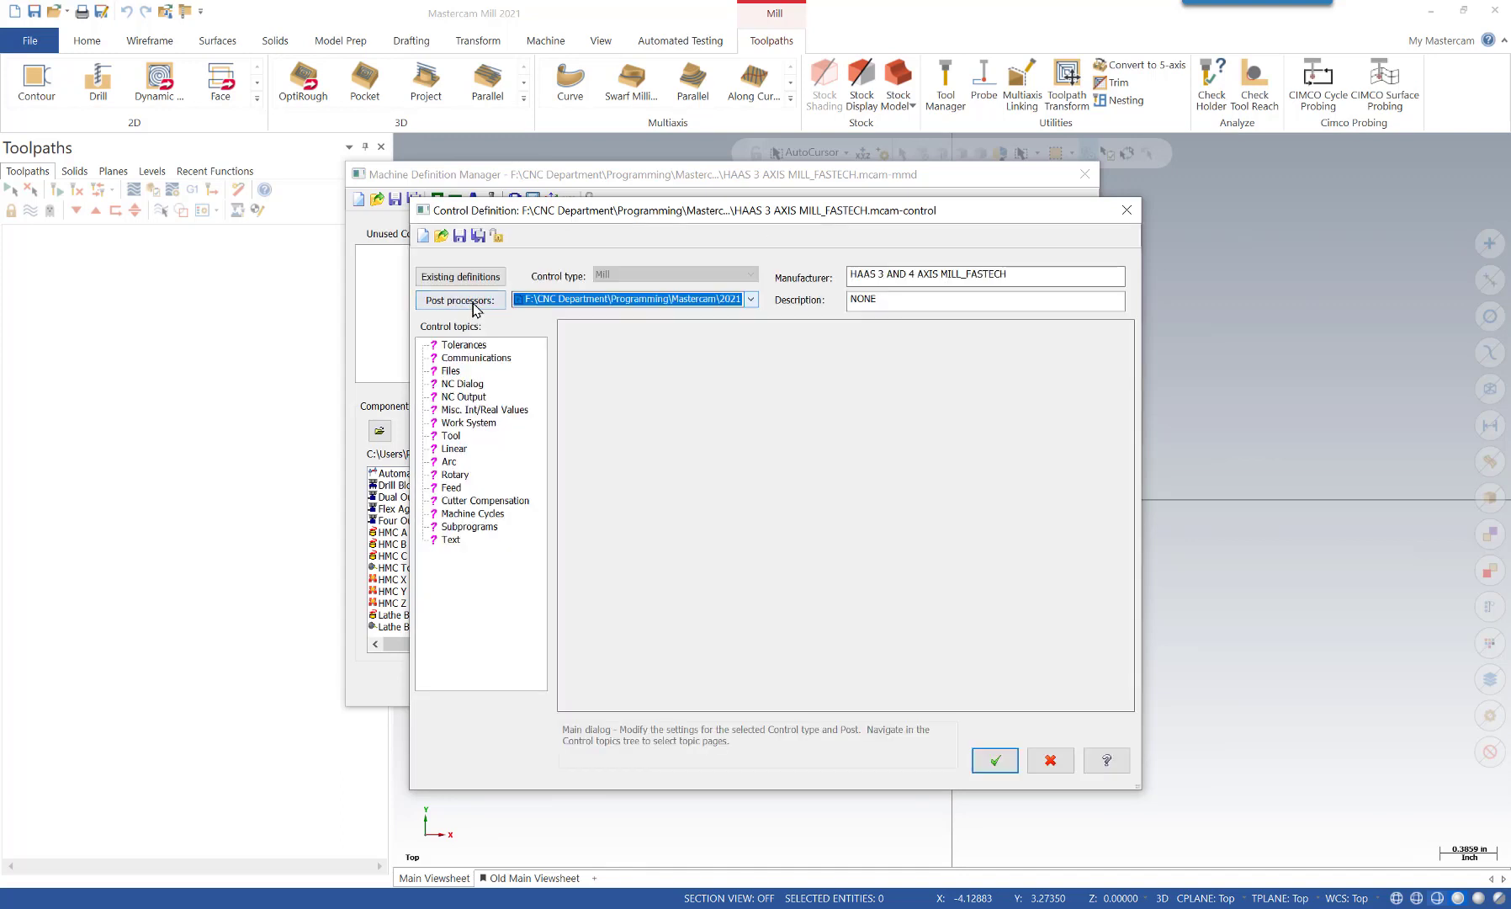
left_click(477, 344)
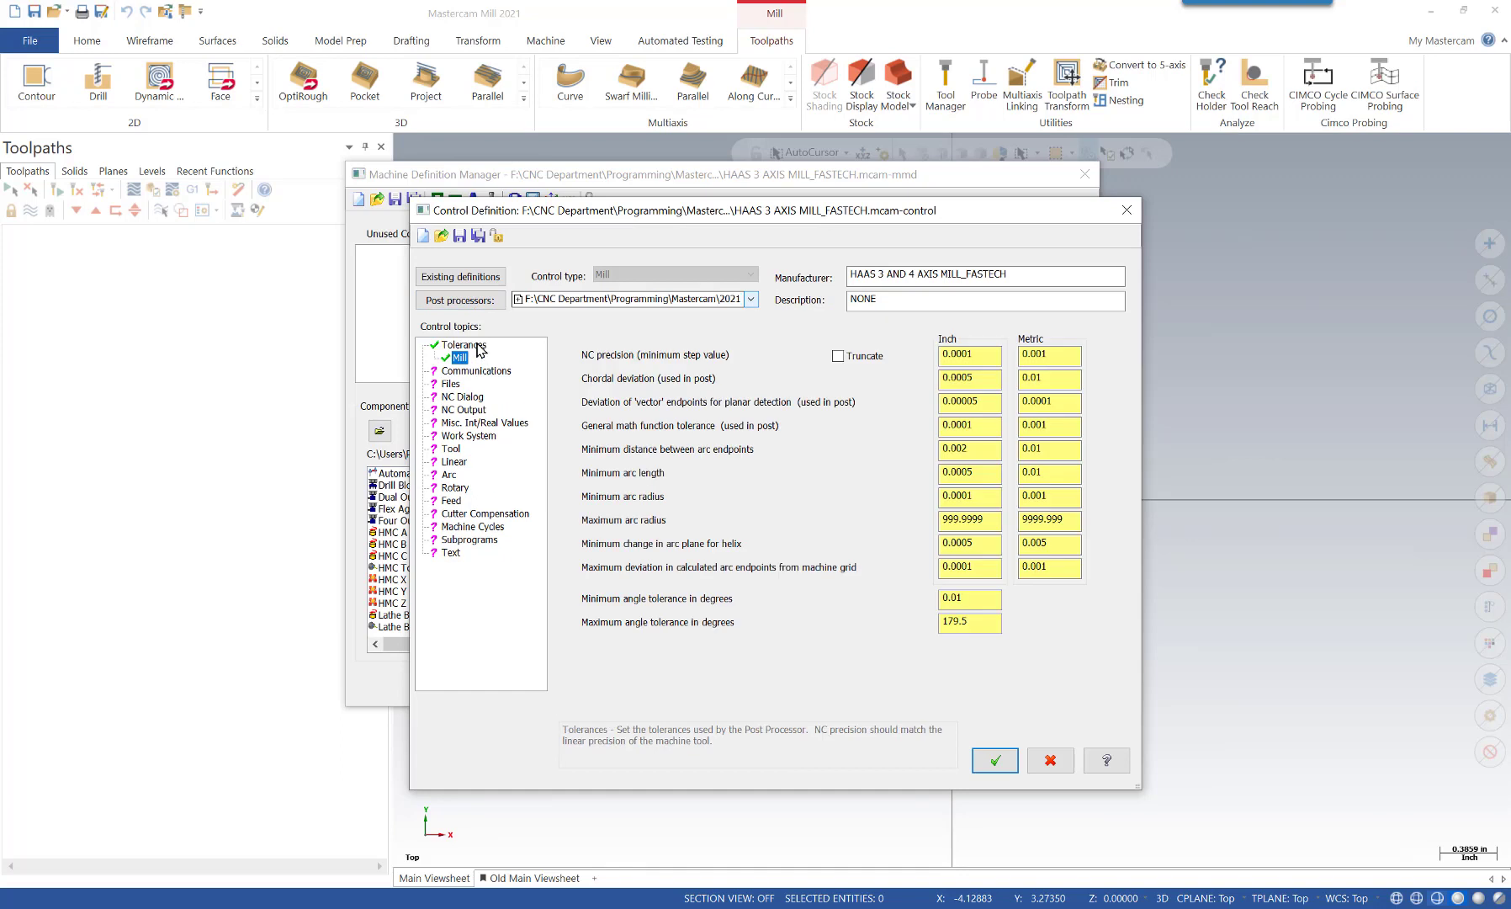
right_click(568, 354)
mouse_move(607, 382)
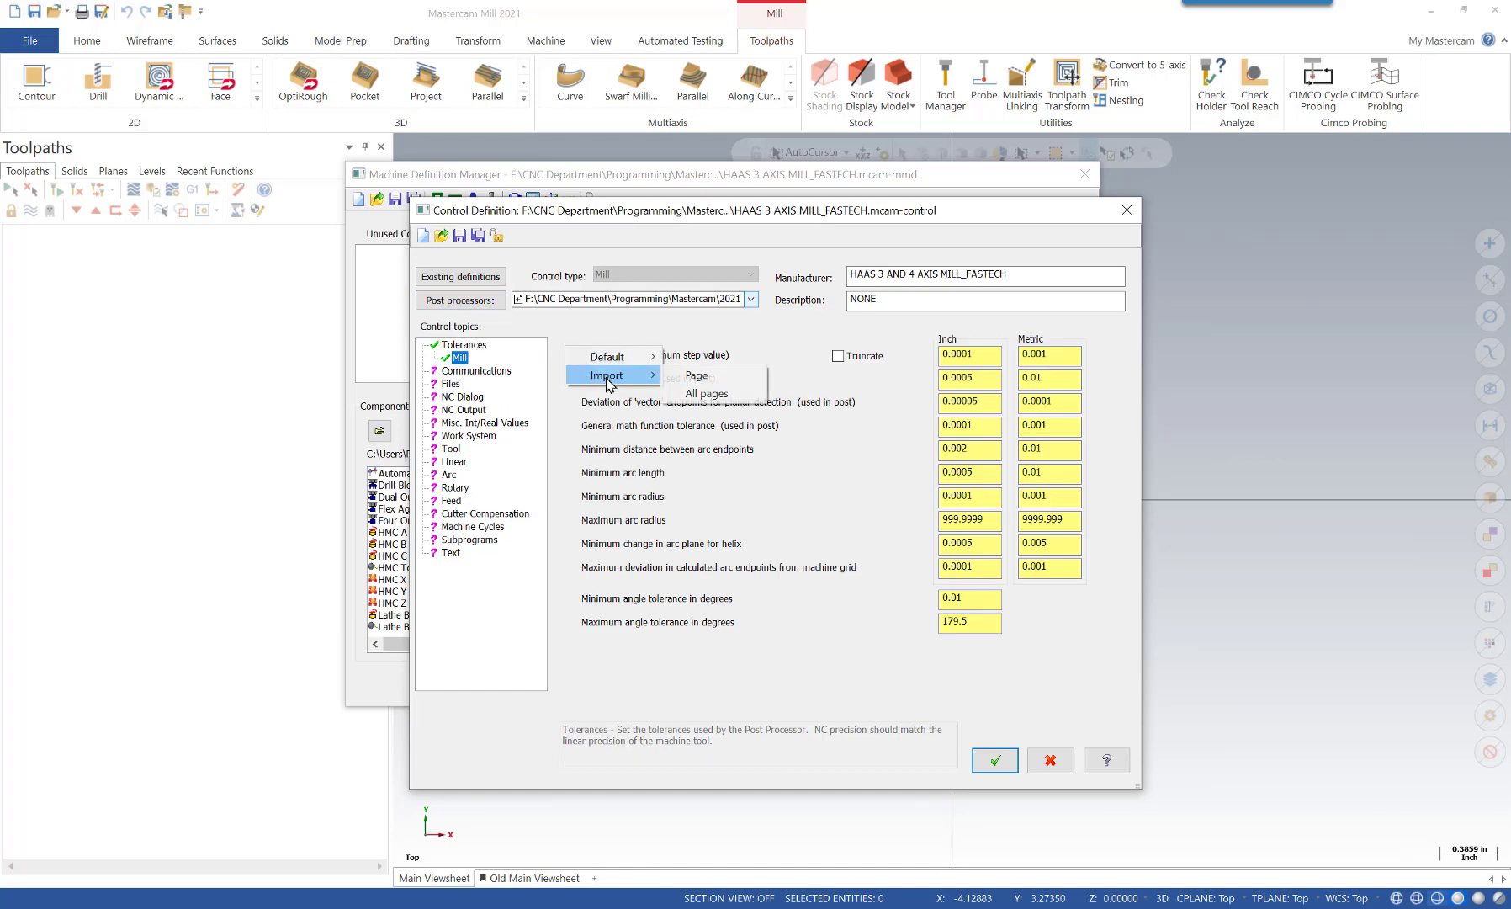
left_click(714, 401)
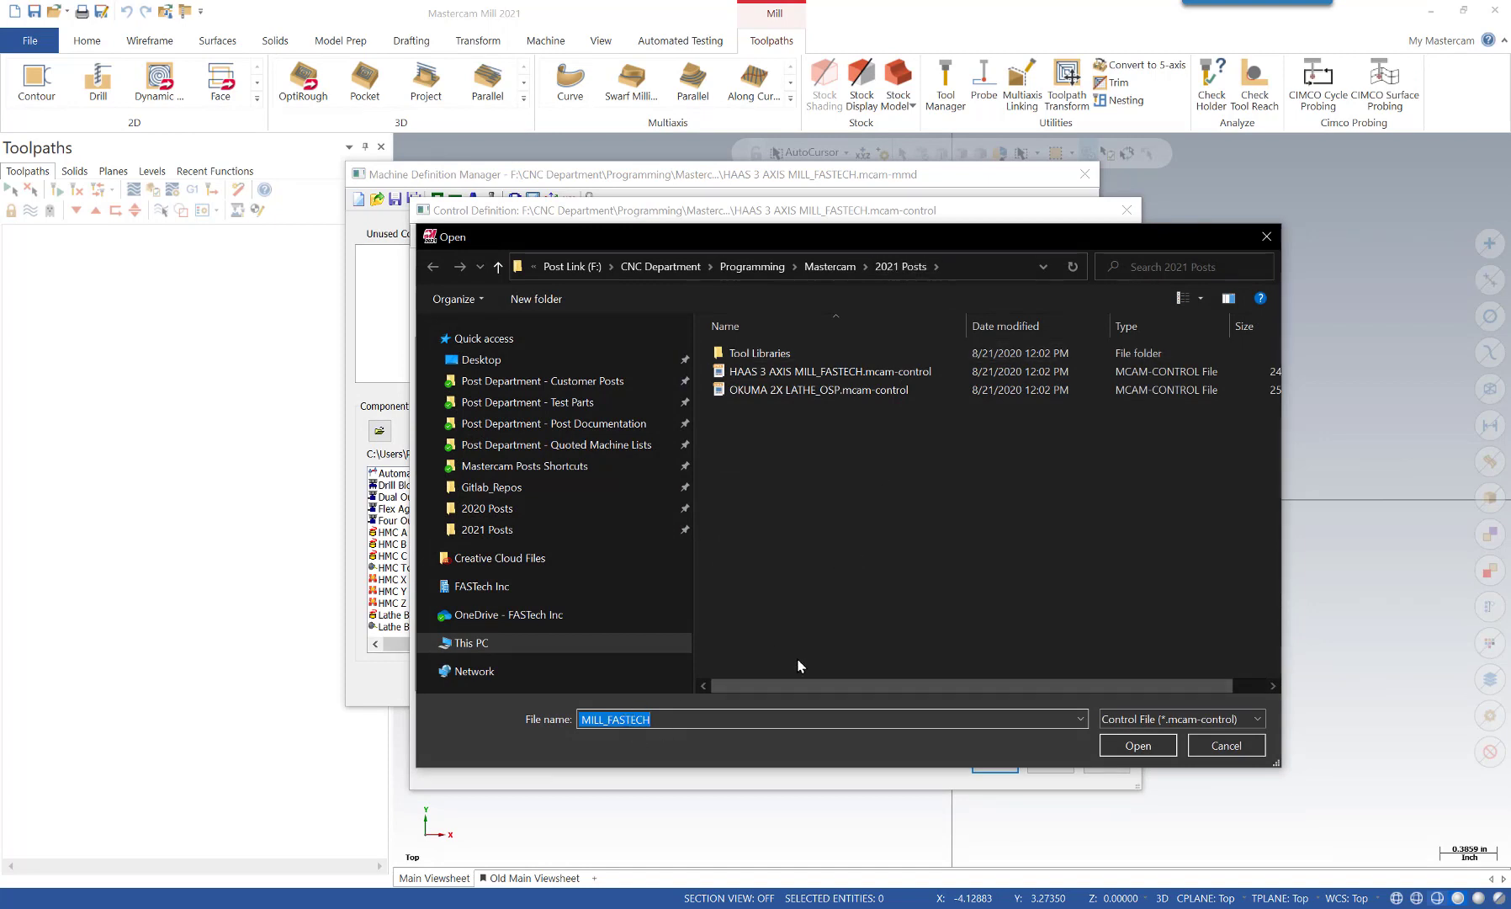
Import settings from the 2021 HAAS control file using the 2020 HAAS post, then save
left_click(832, 373)
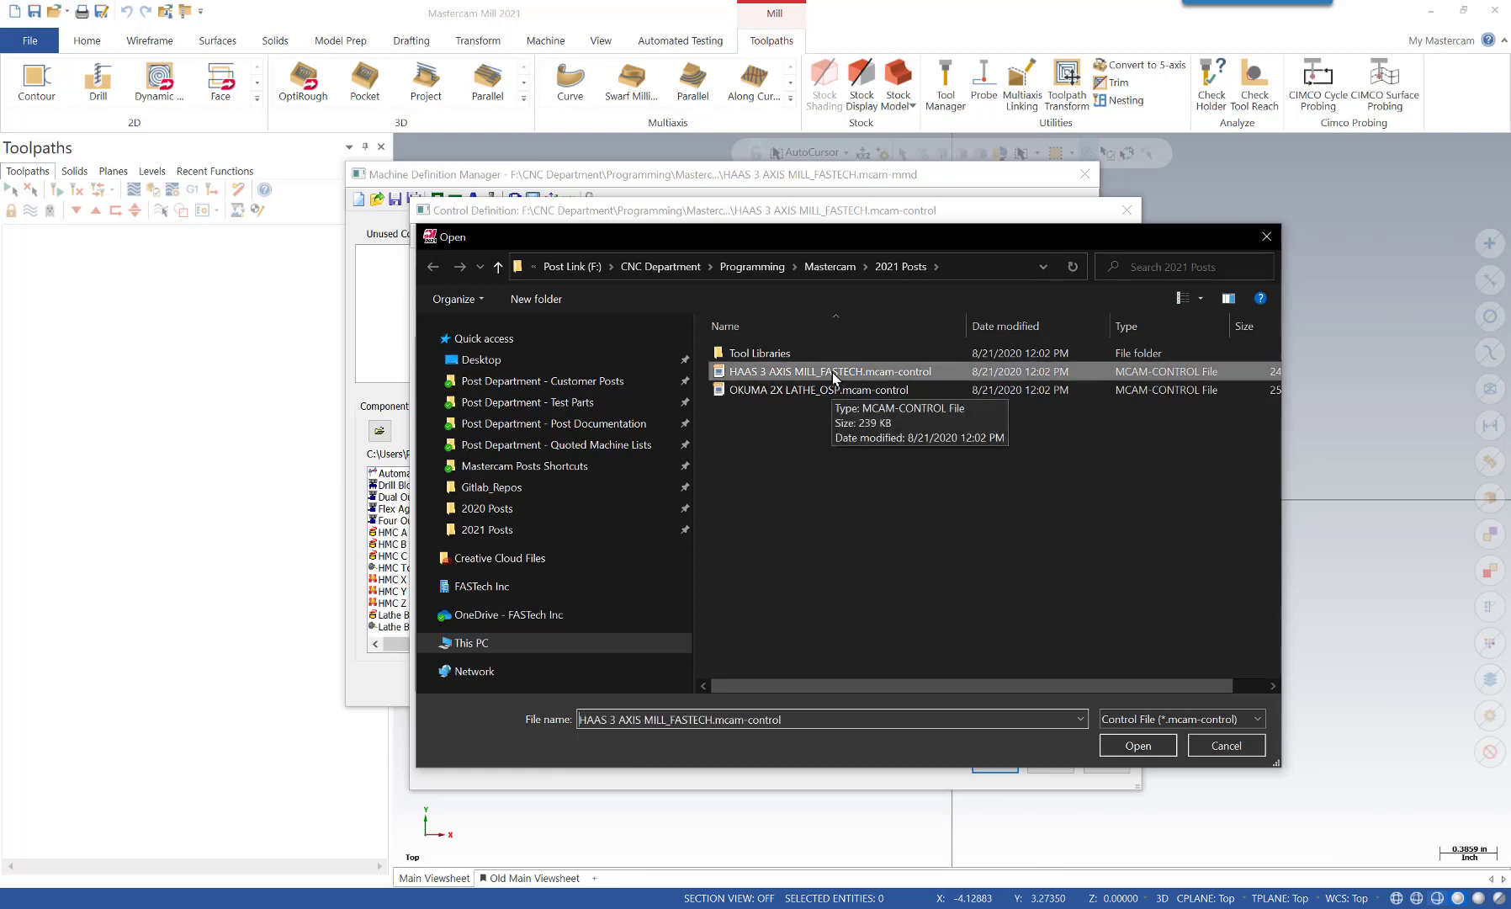
left_click(1159, 751)
left_click_drag(430, 199, 852, 362)
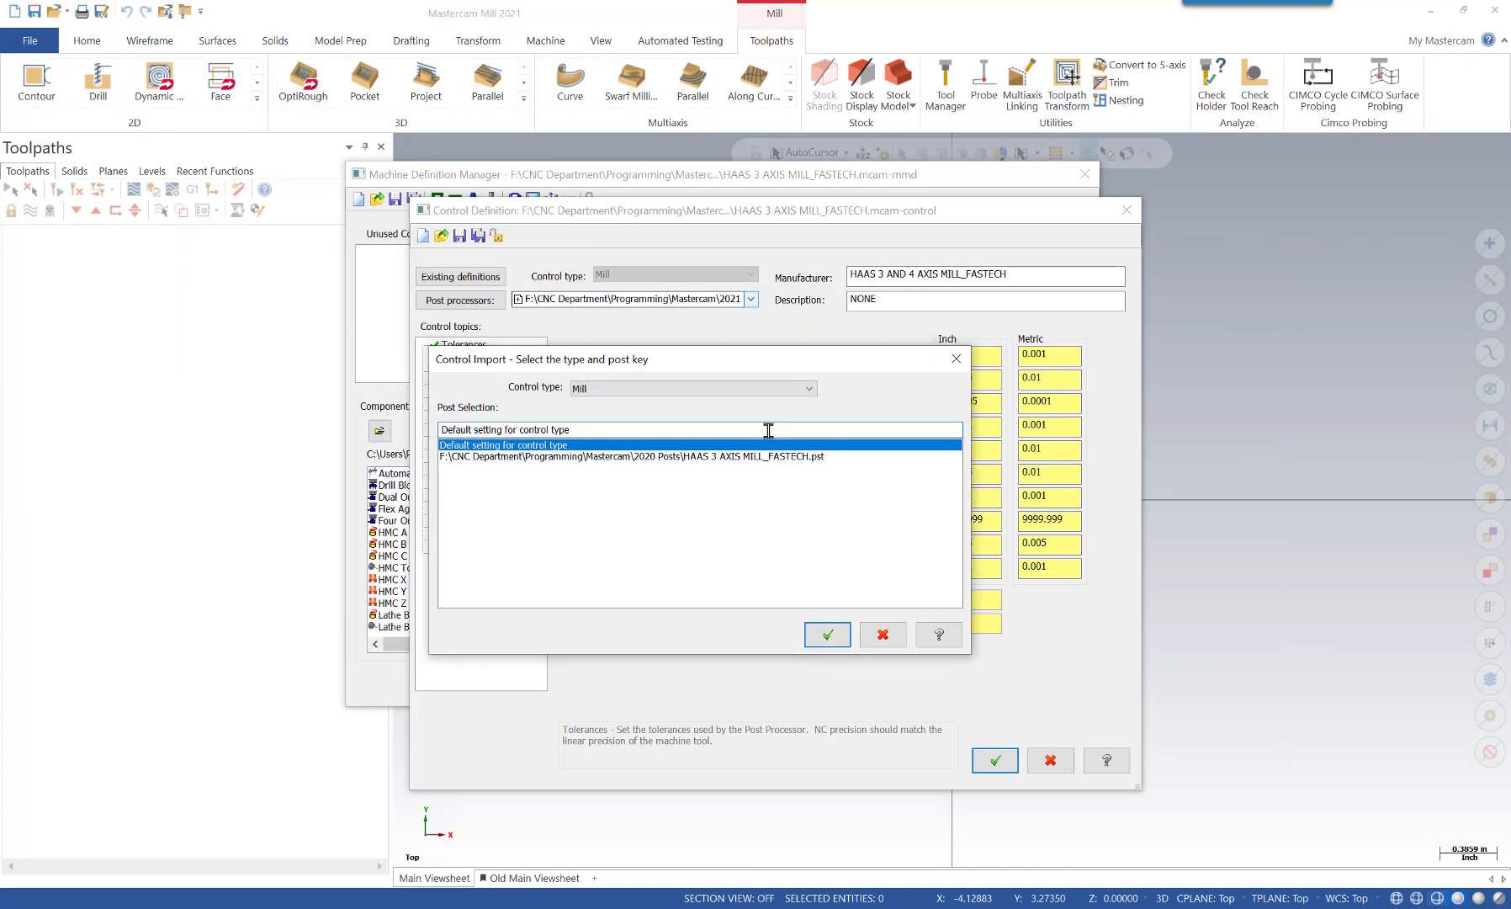
left_click(656, 457)
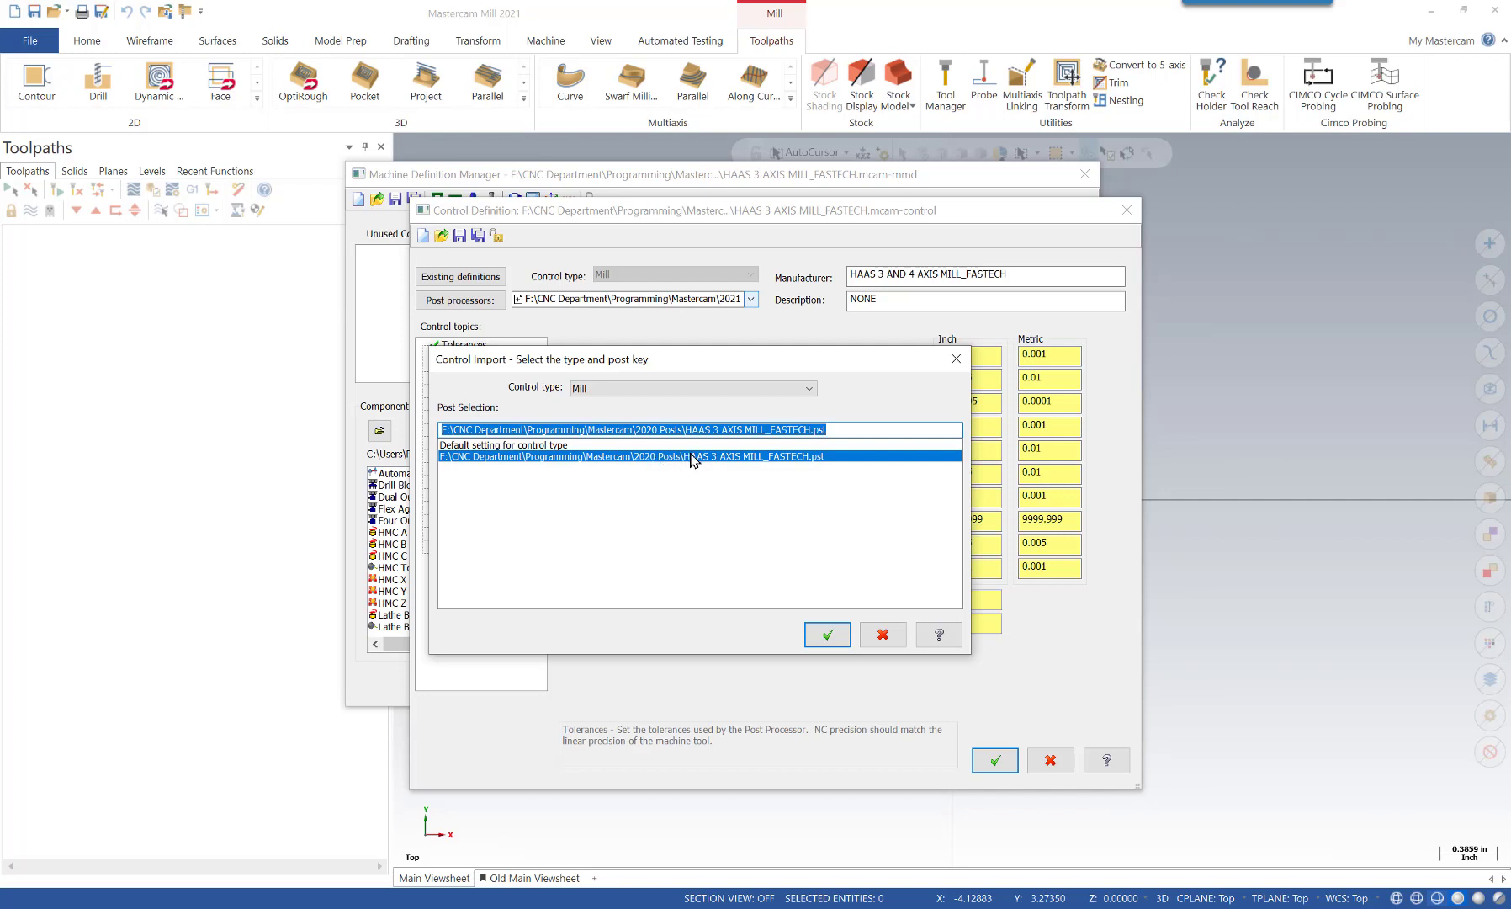
left_click(830, 634)
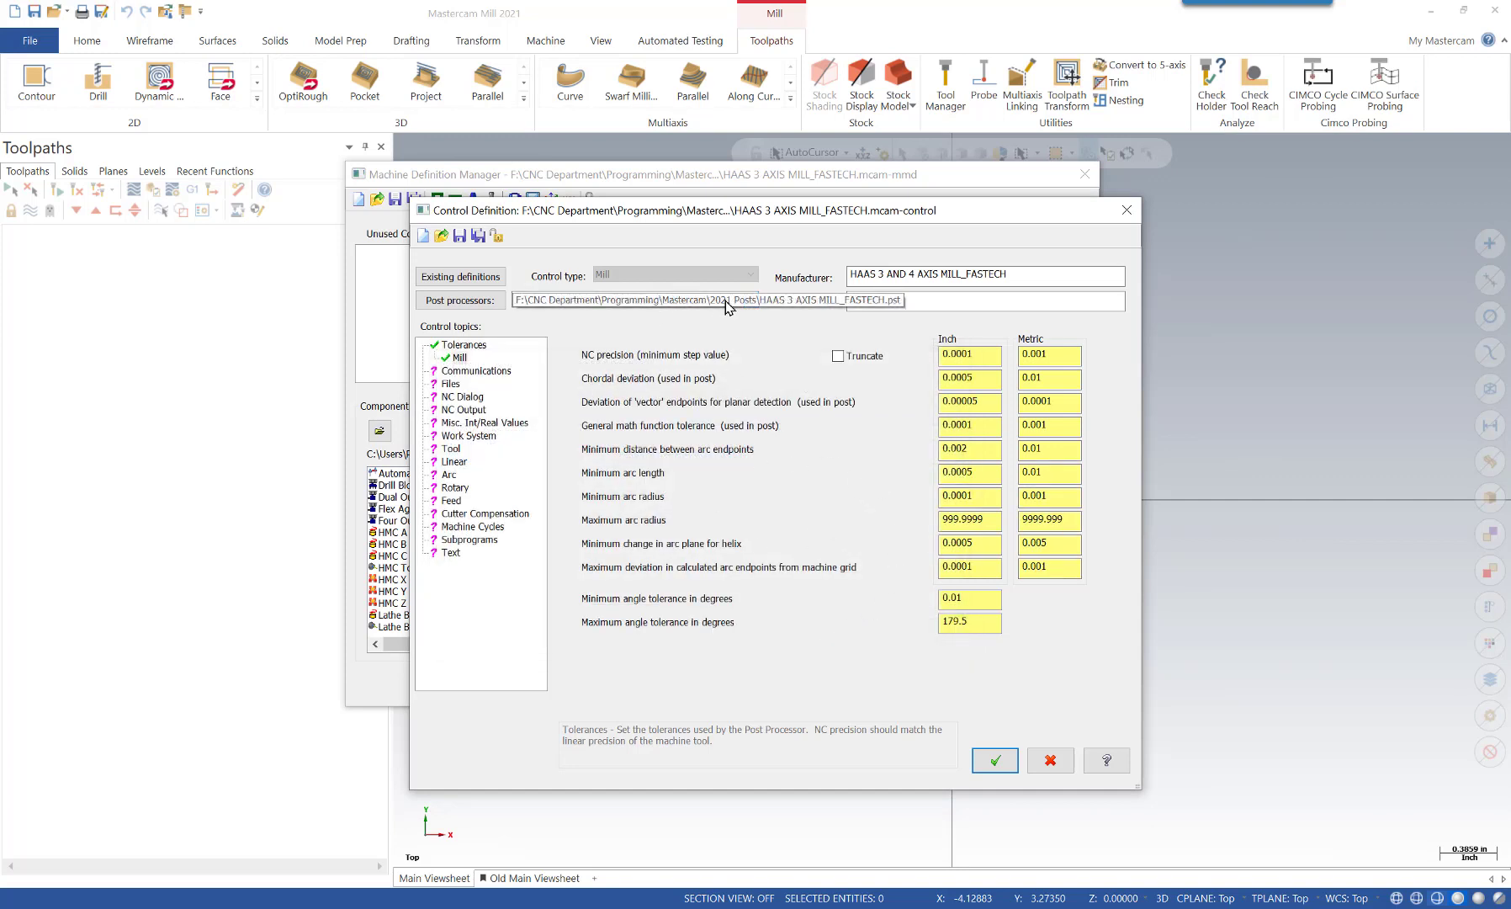
left_click(460, 236)
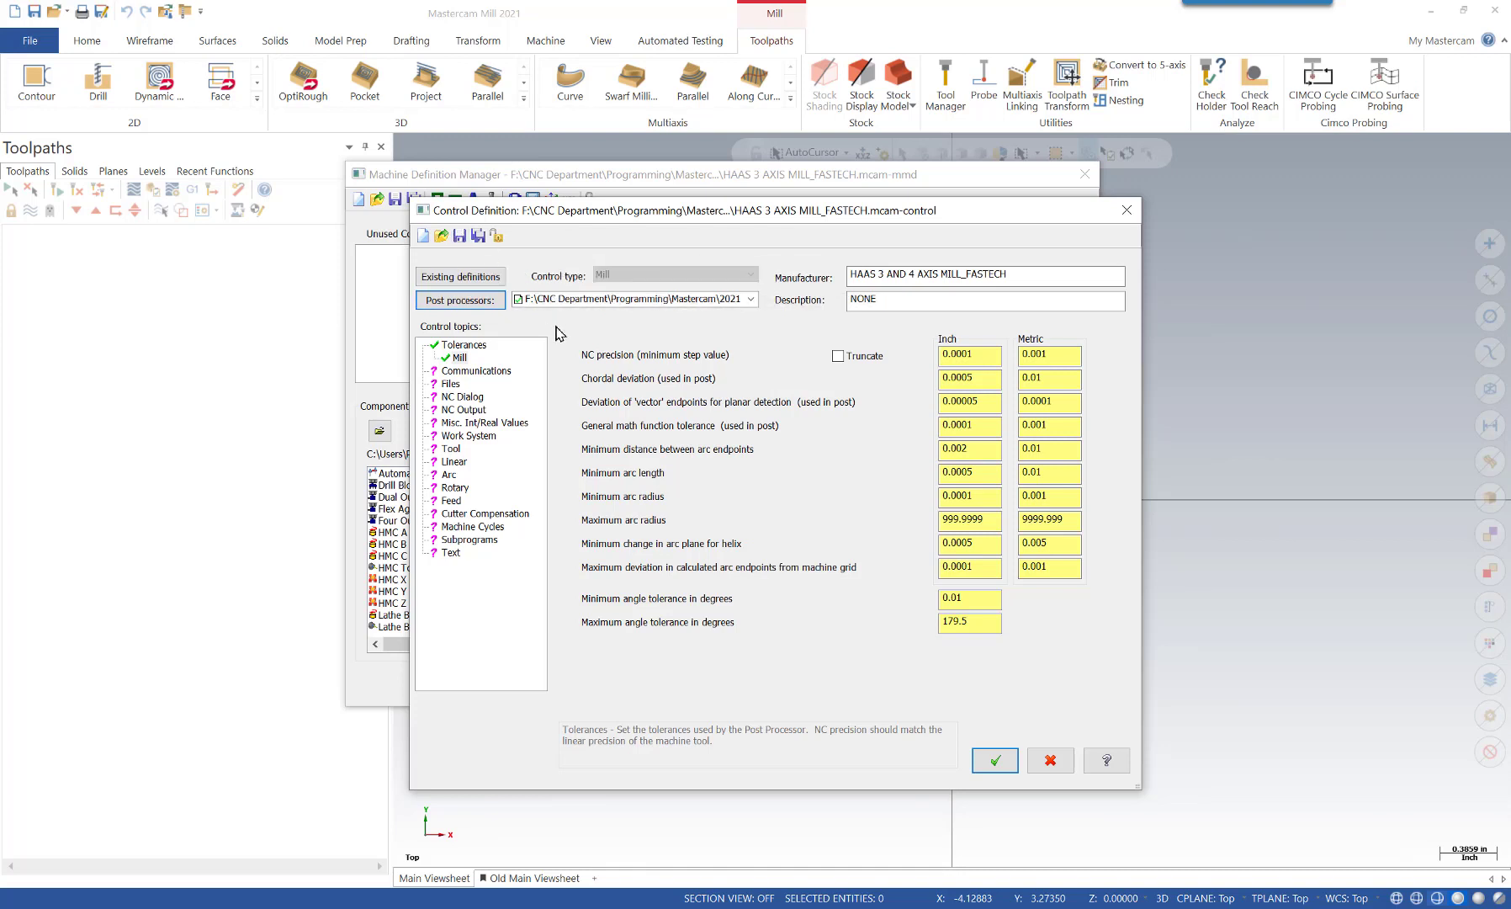
Delete the 2020 Posts HAAS post from the post list, leaving only the 2021 post
left_click(750, 299)
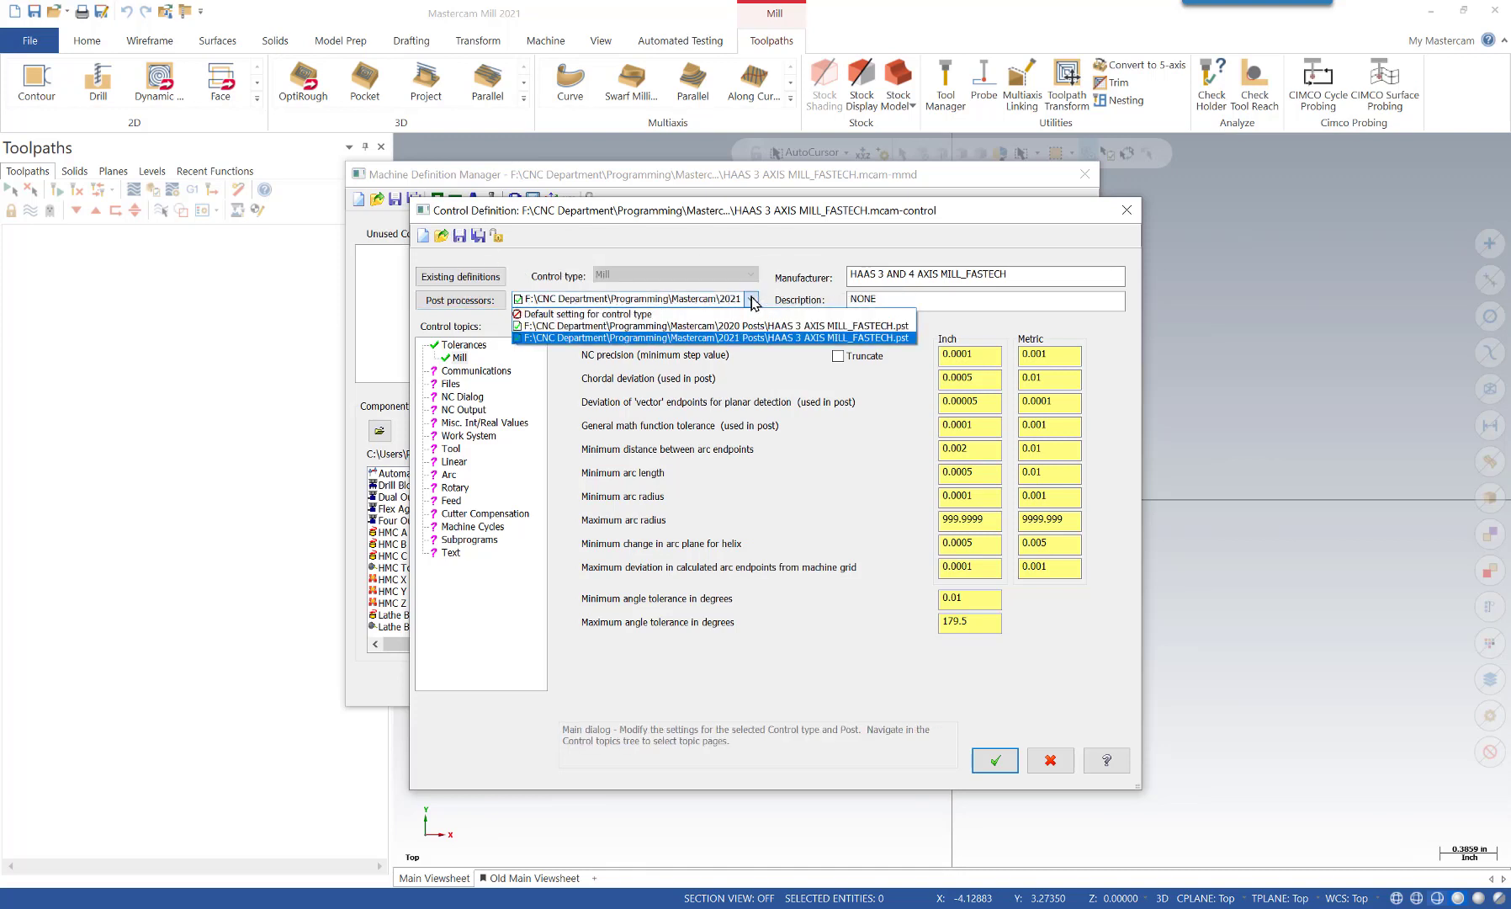
left_click(744, 337)
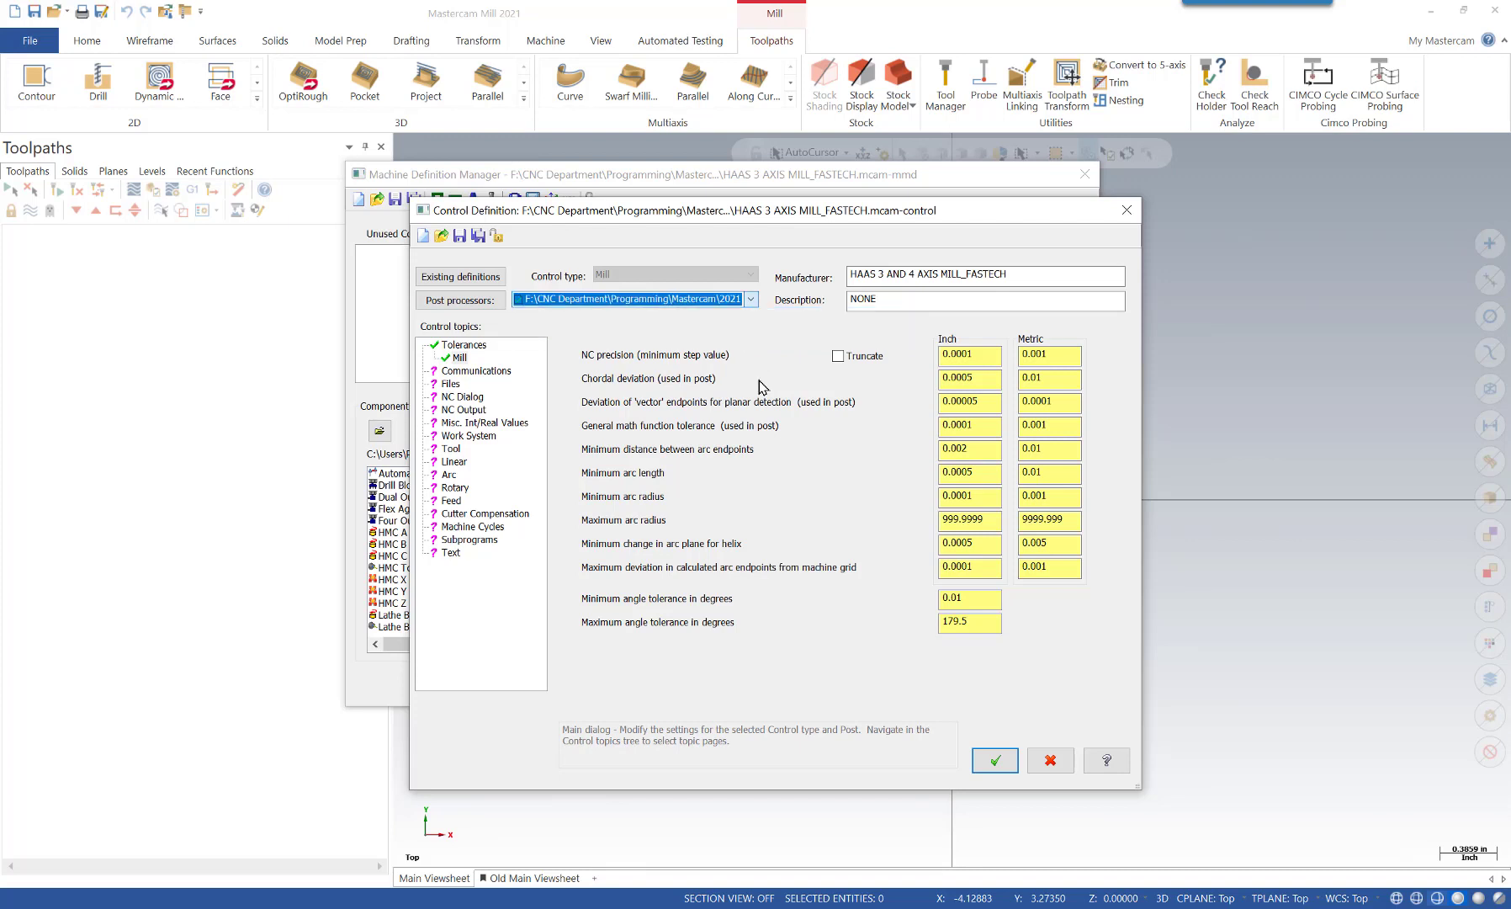
left_click(492, 304)
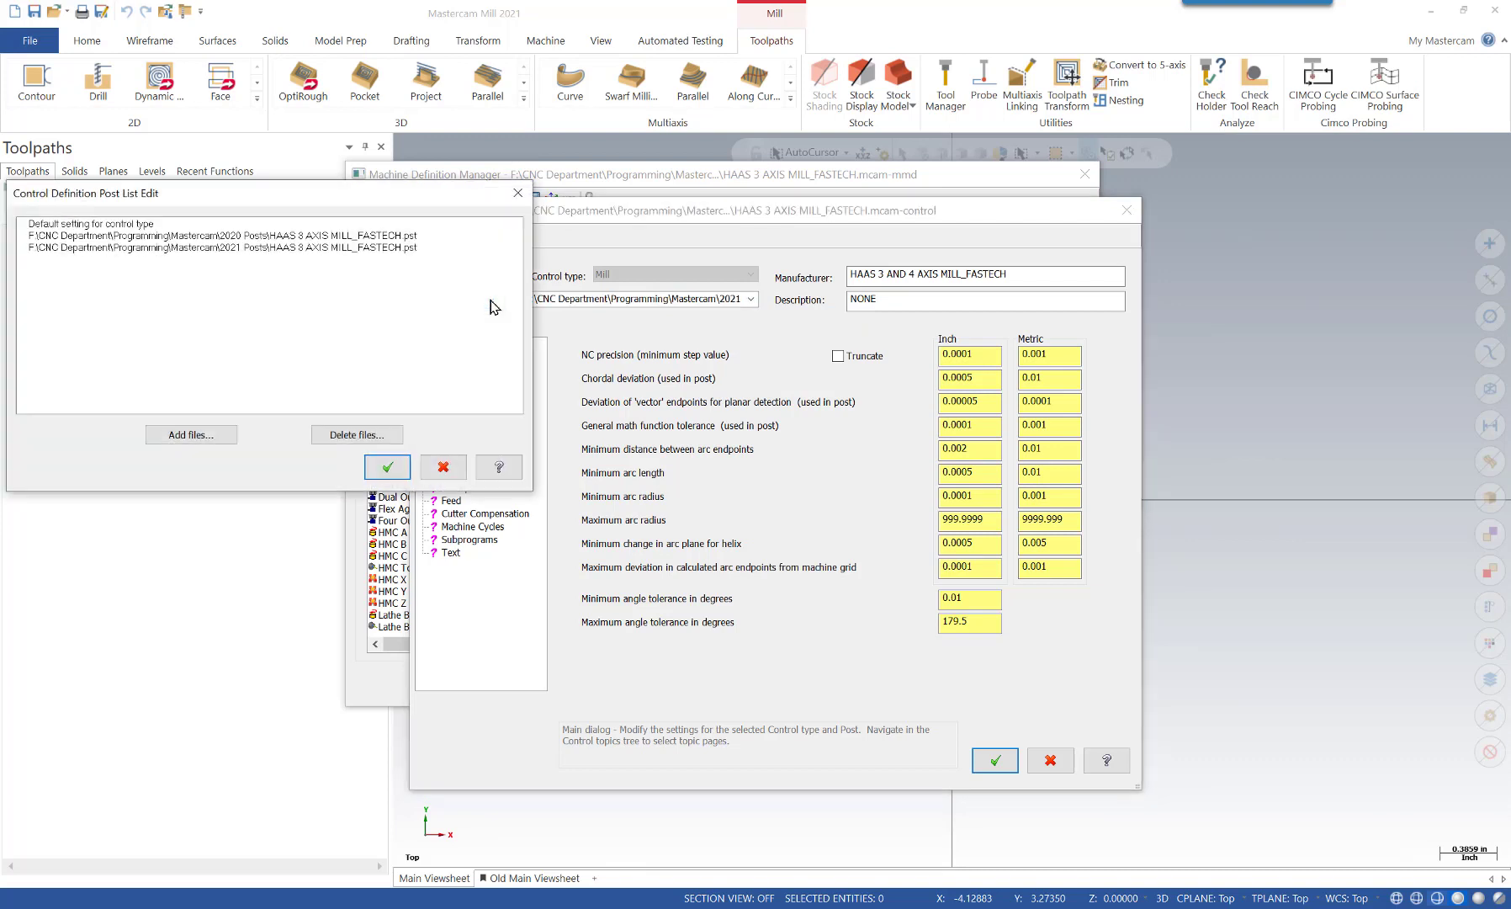
left_click(308, 238)
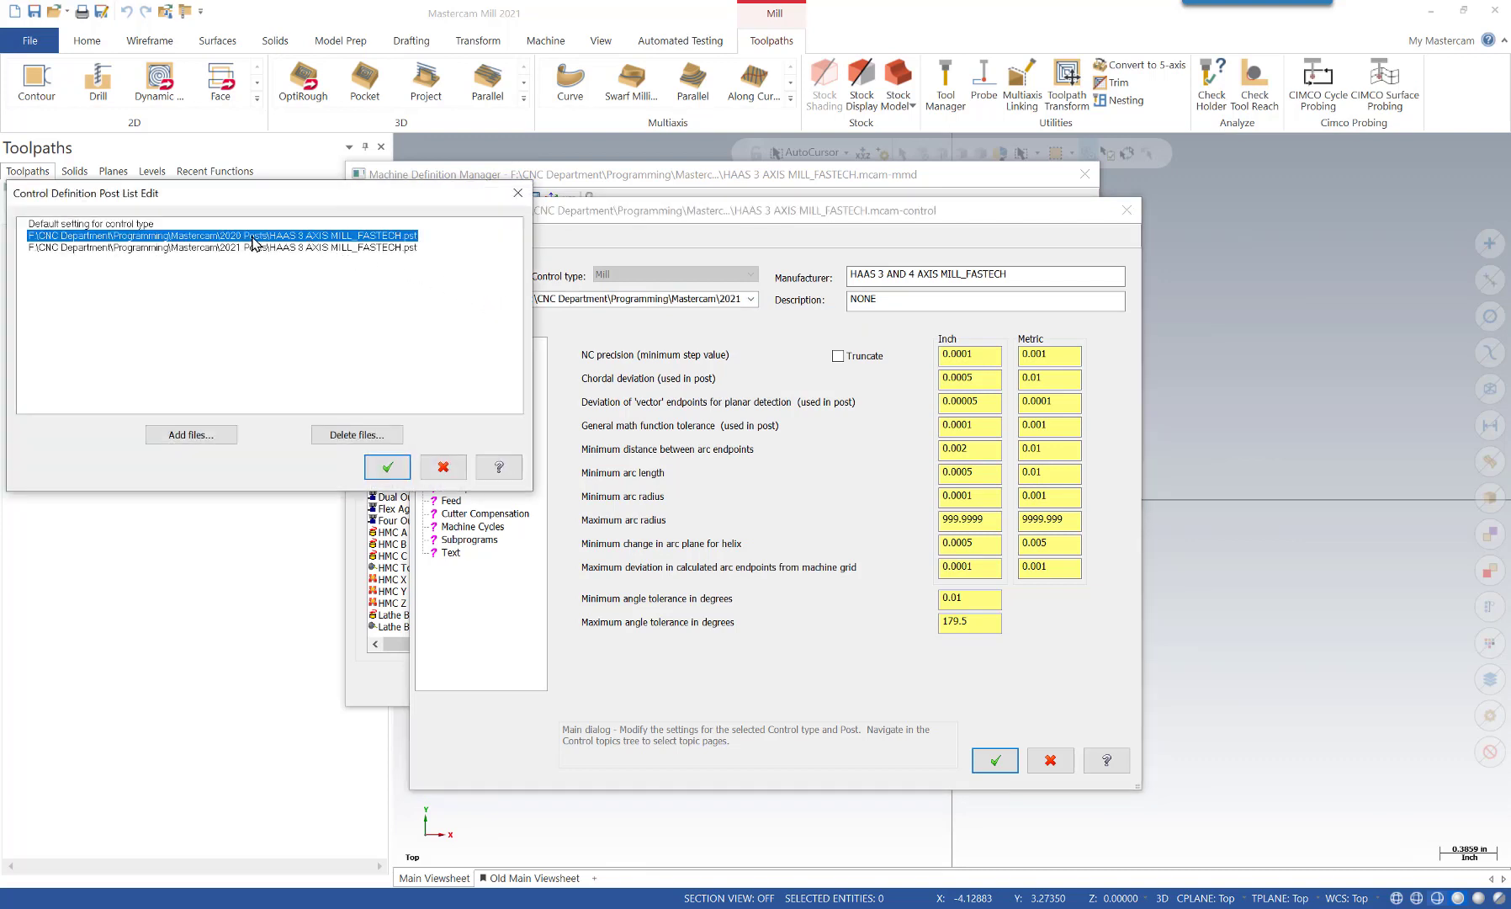
left_click(375, 439)
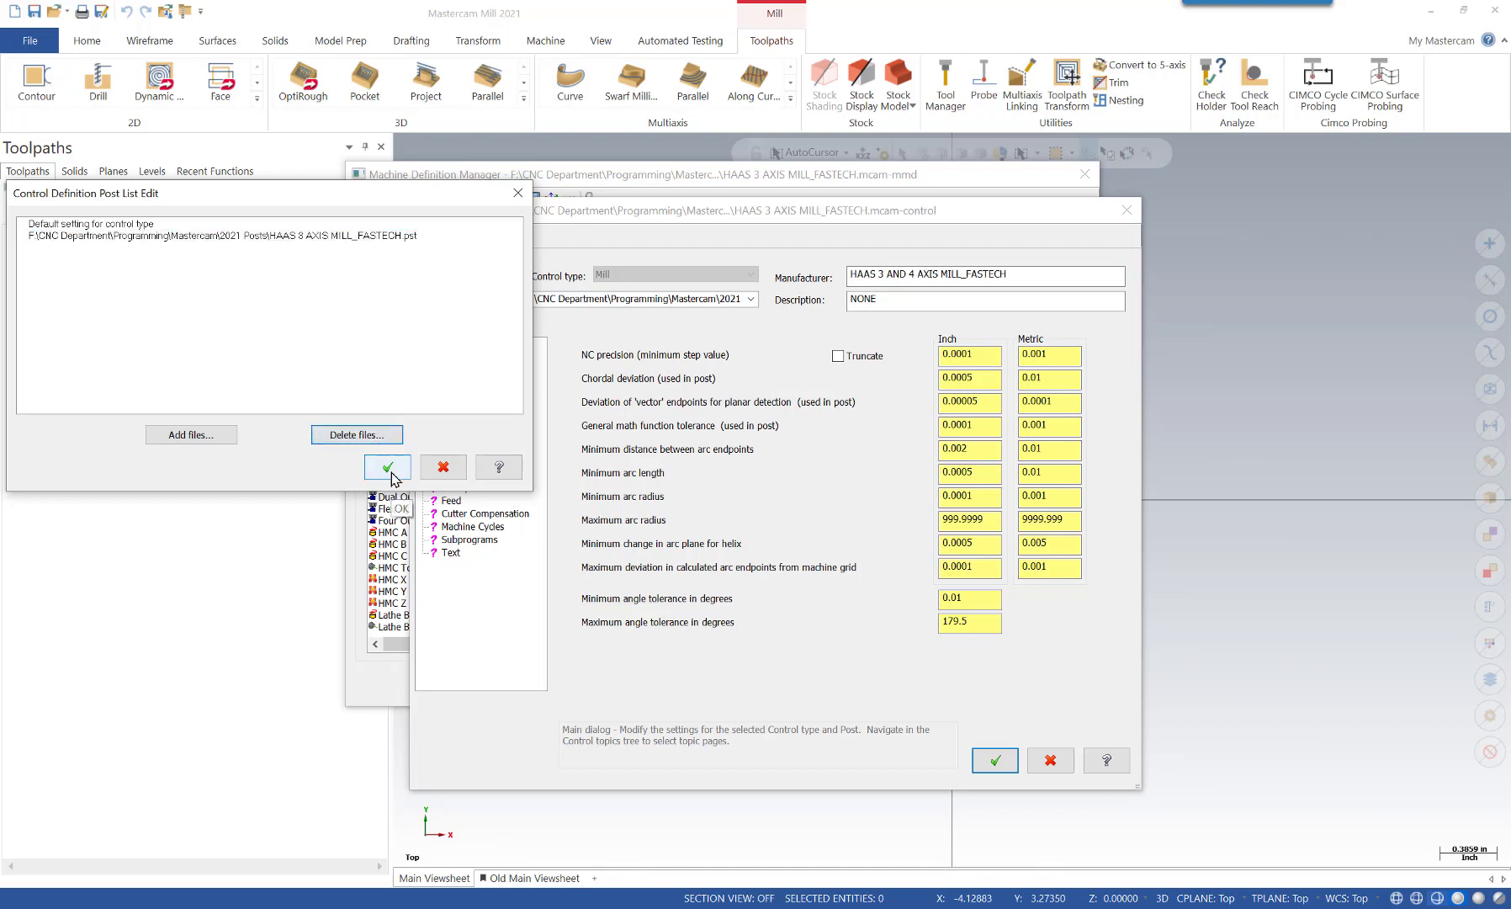
left_click(388, 467)
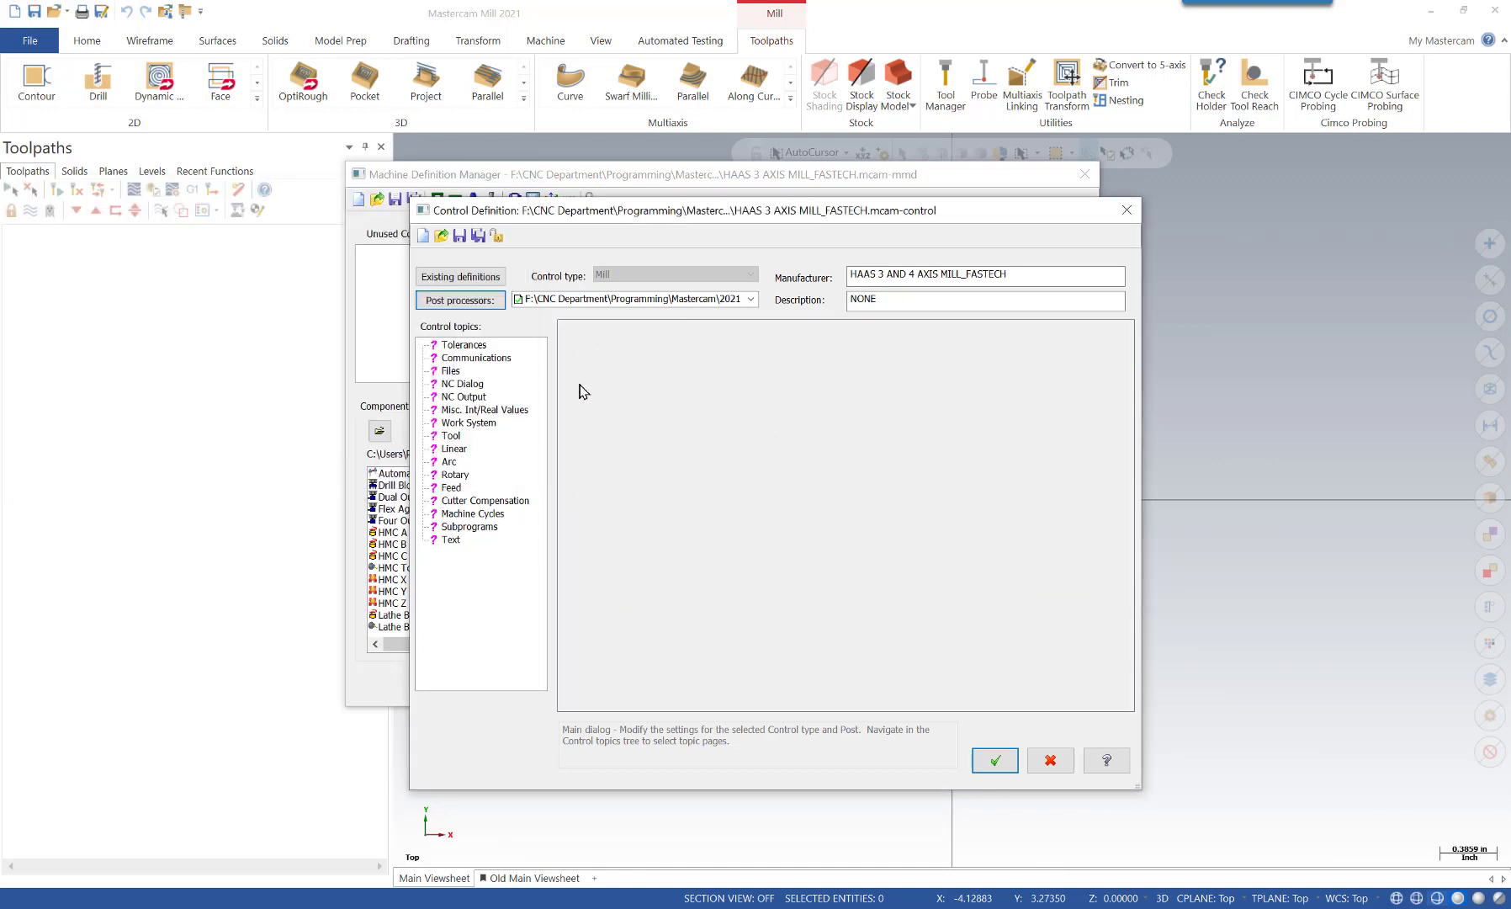
Save the control definition and check the default inch operation library path on the Files page
left_click(460, 237)
left_click(451, 371)
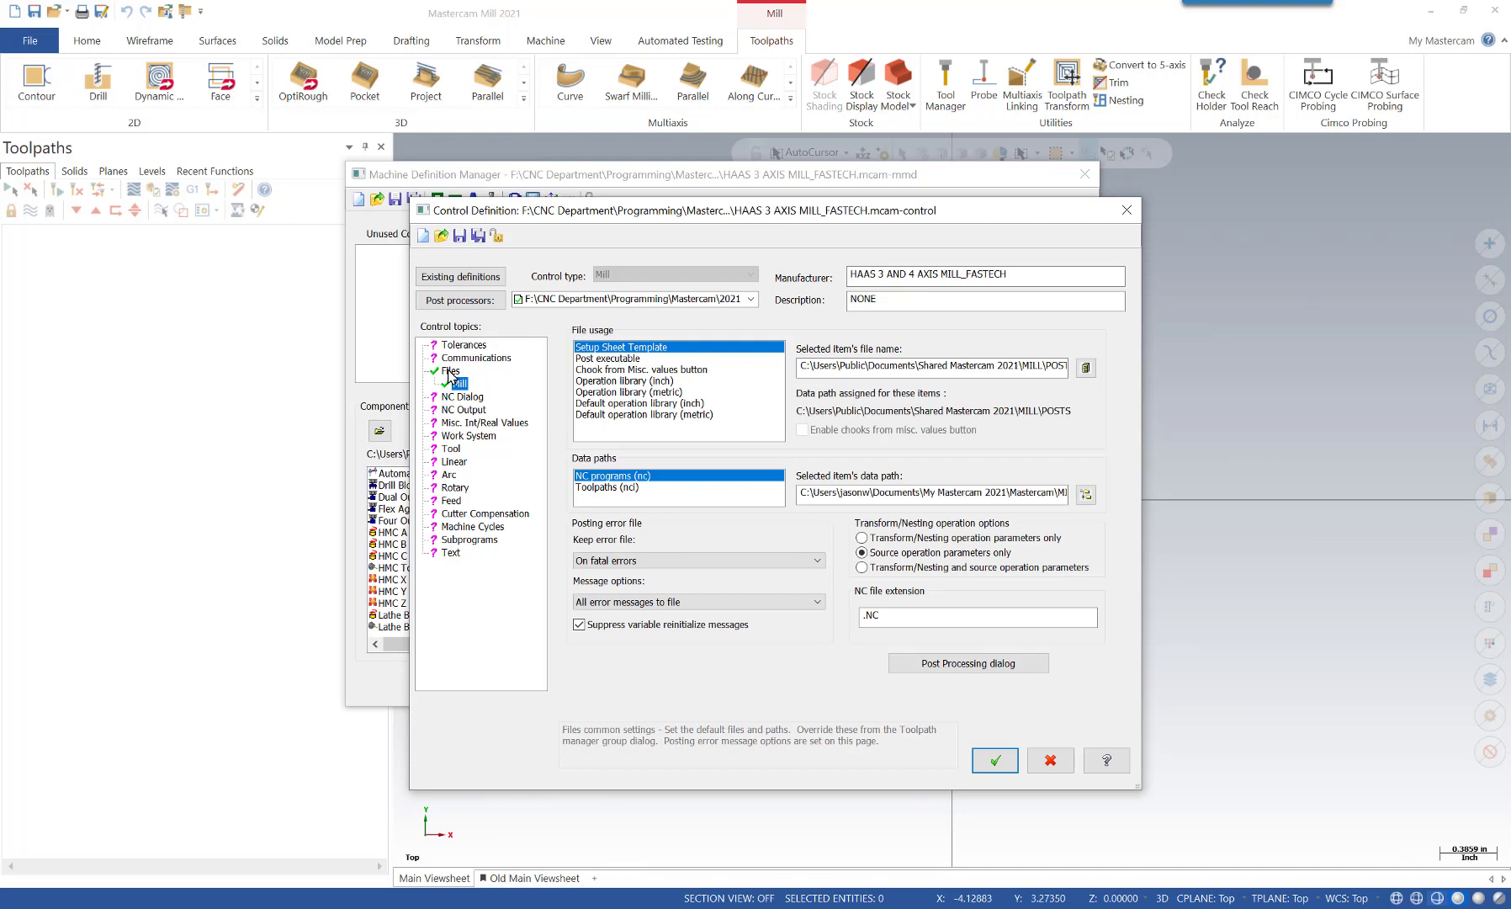
left_click(632, 404)
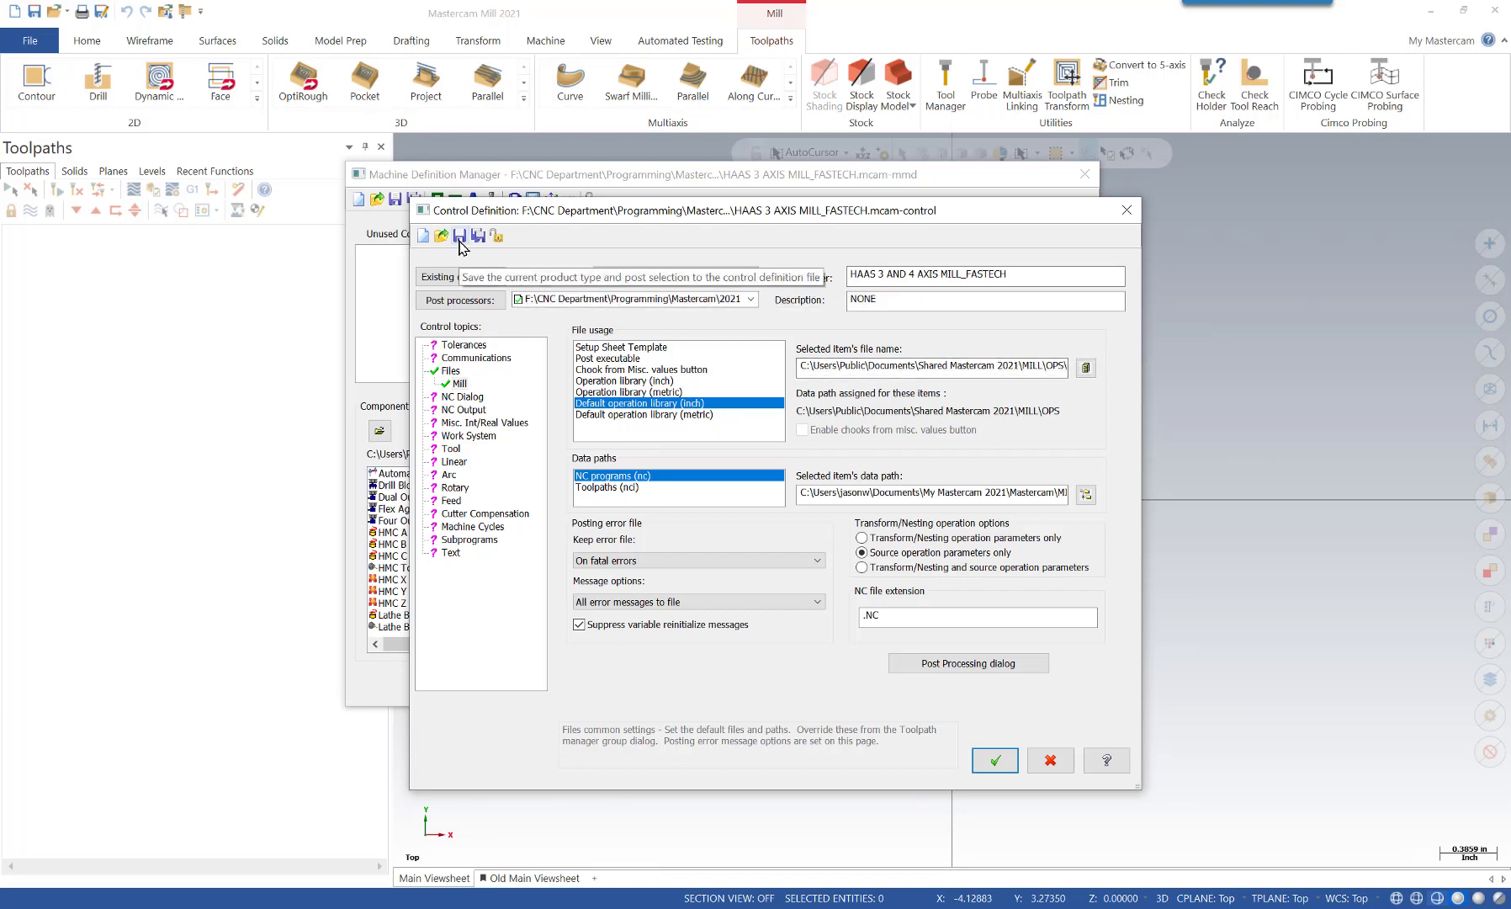
Close the control definition saving its changes, then save the 2021 - Haas 3-Axis Mill machine definition
left_click(995, 760)
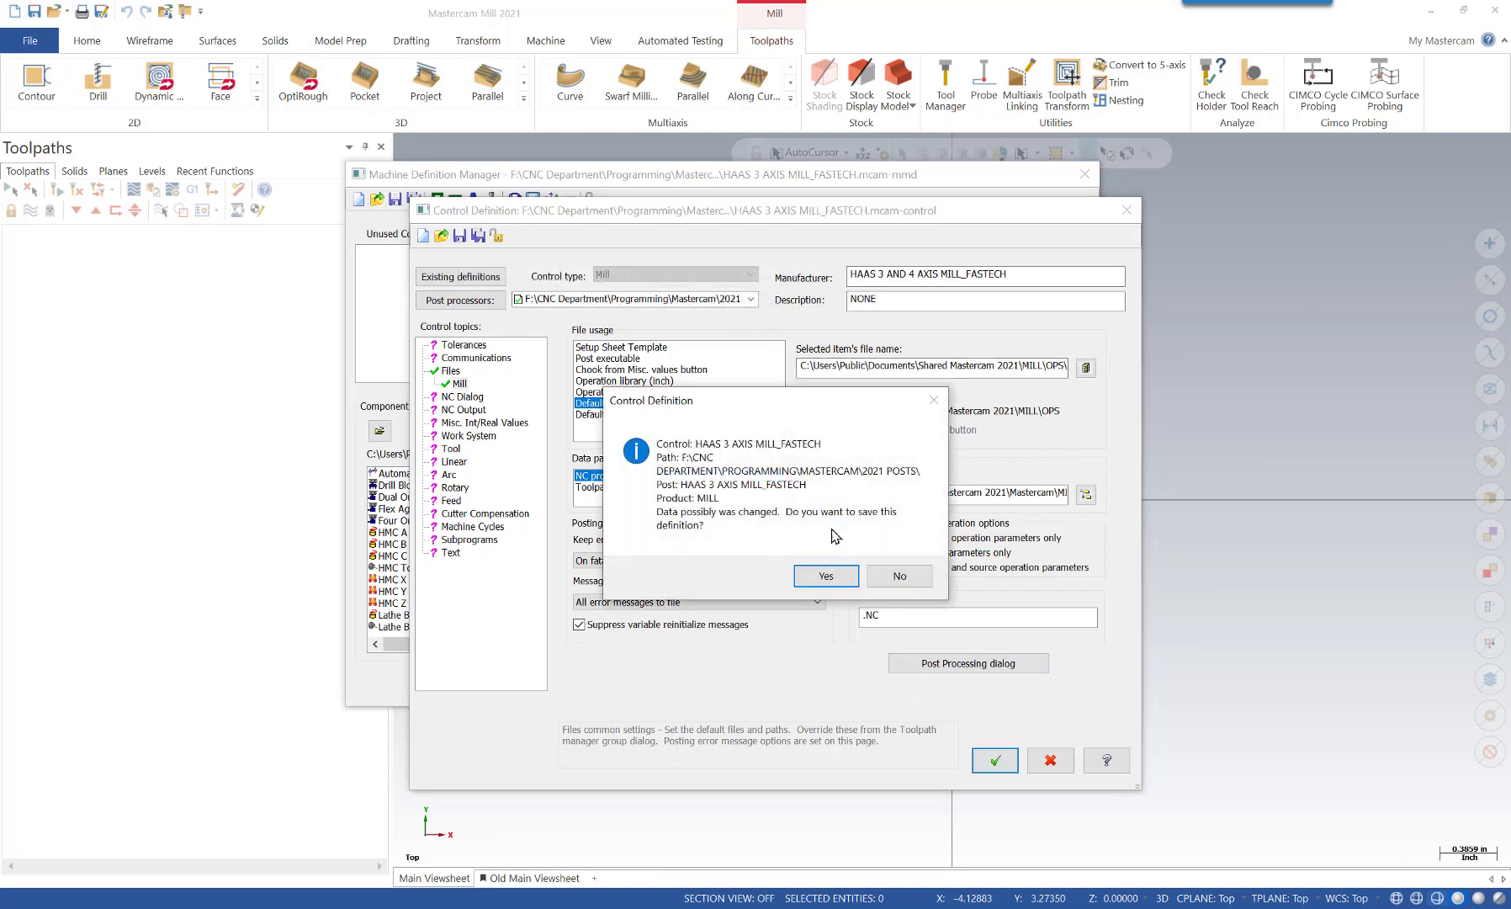
left_click(826, 575)
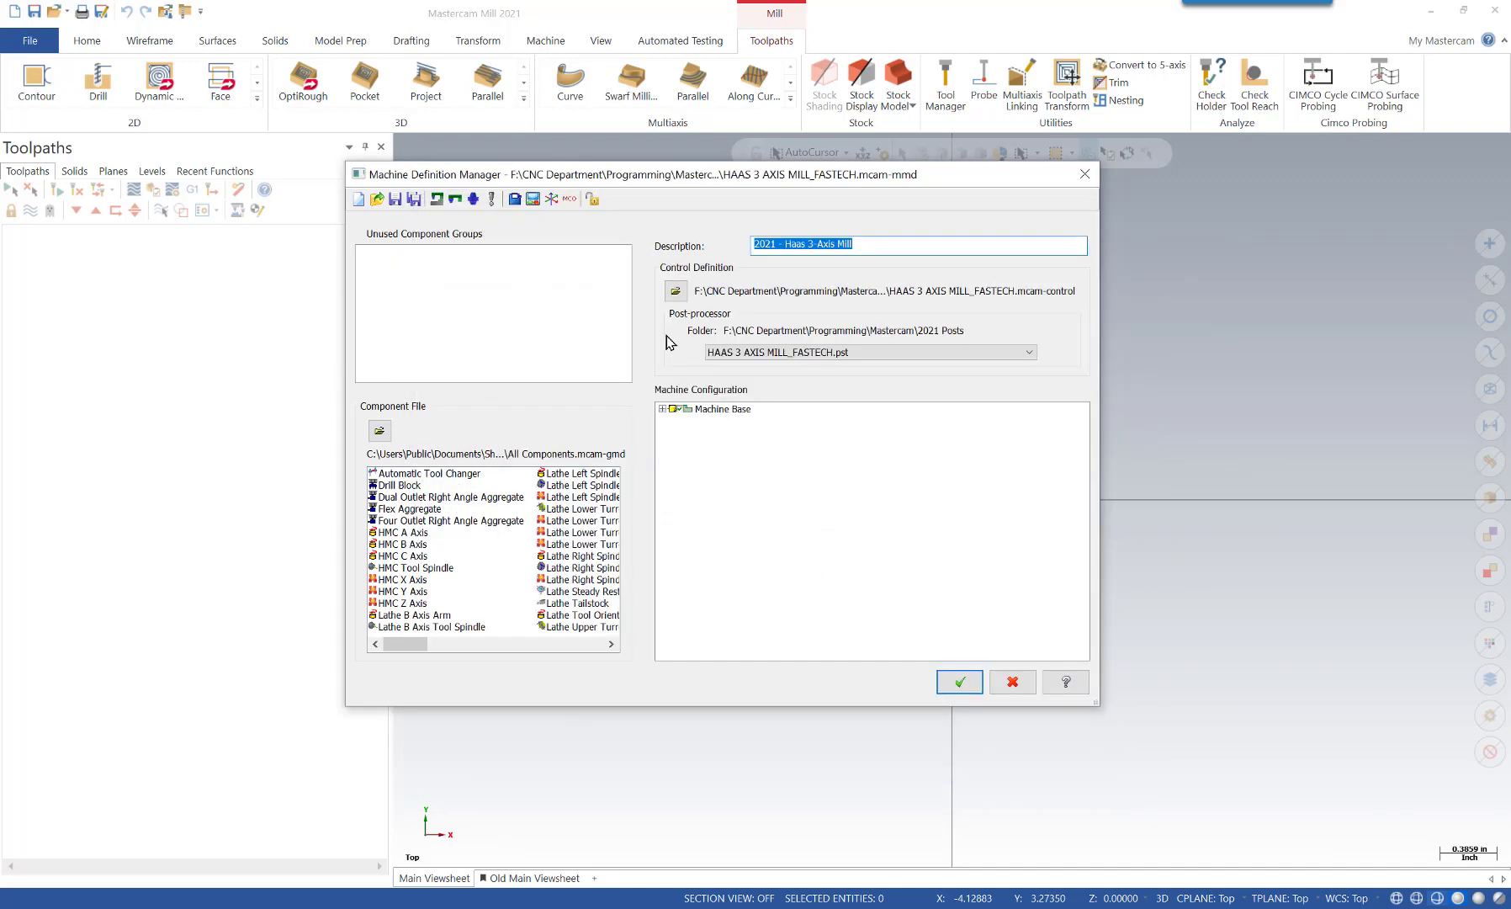
left_click(394, 201)
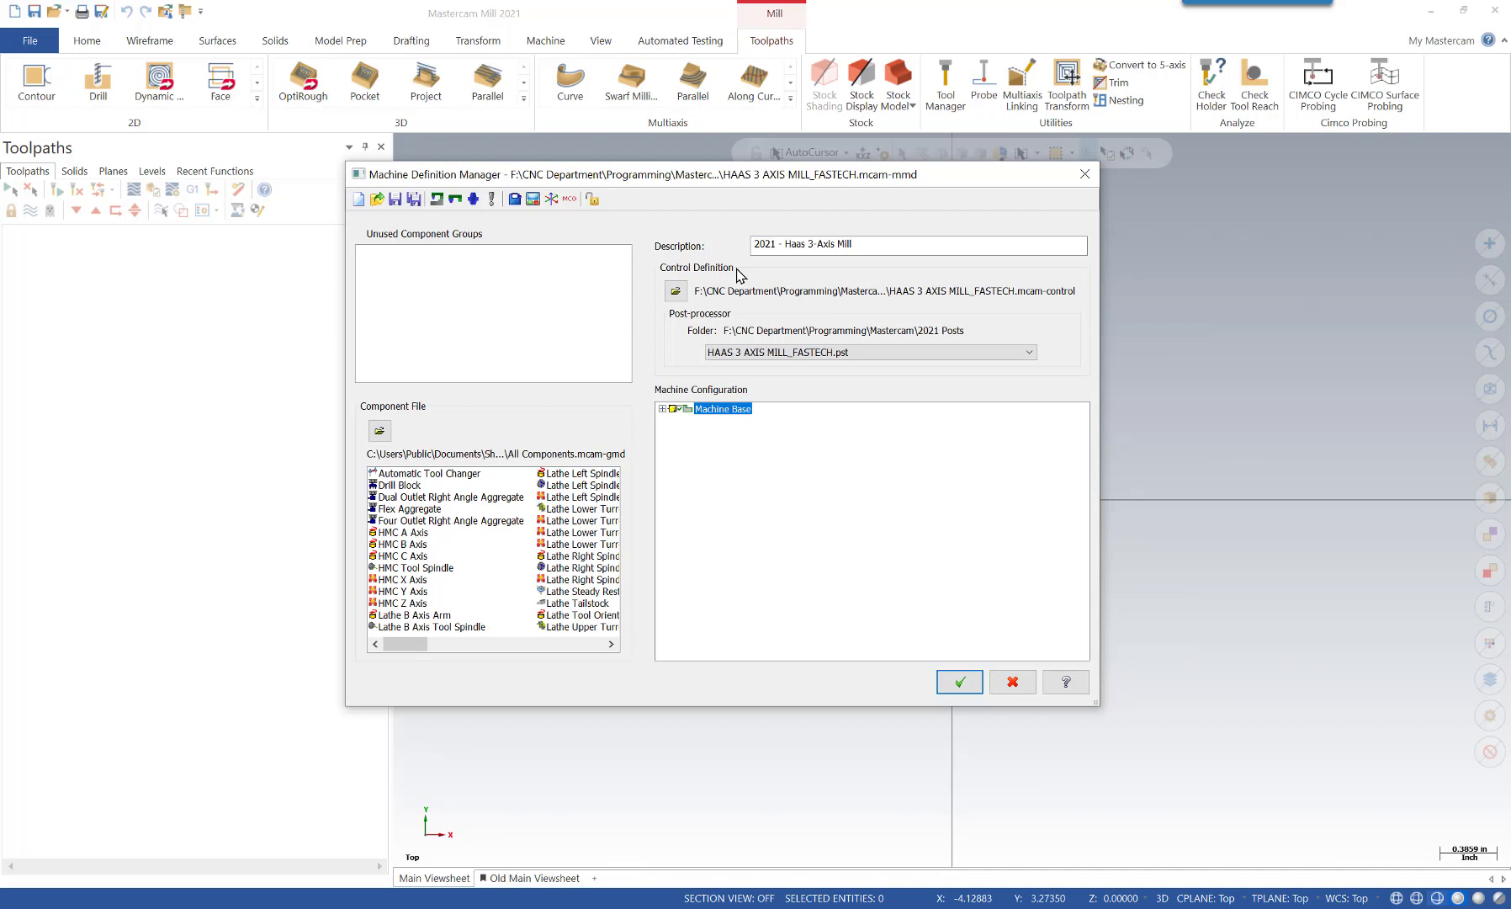
Set the inch tool library to 2021 Posts\Tool Libraries\Haas VF6.tooldb and close the machine definition
left_click(515, 200)
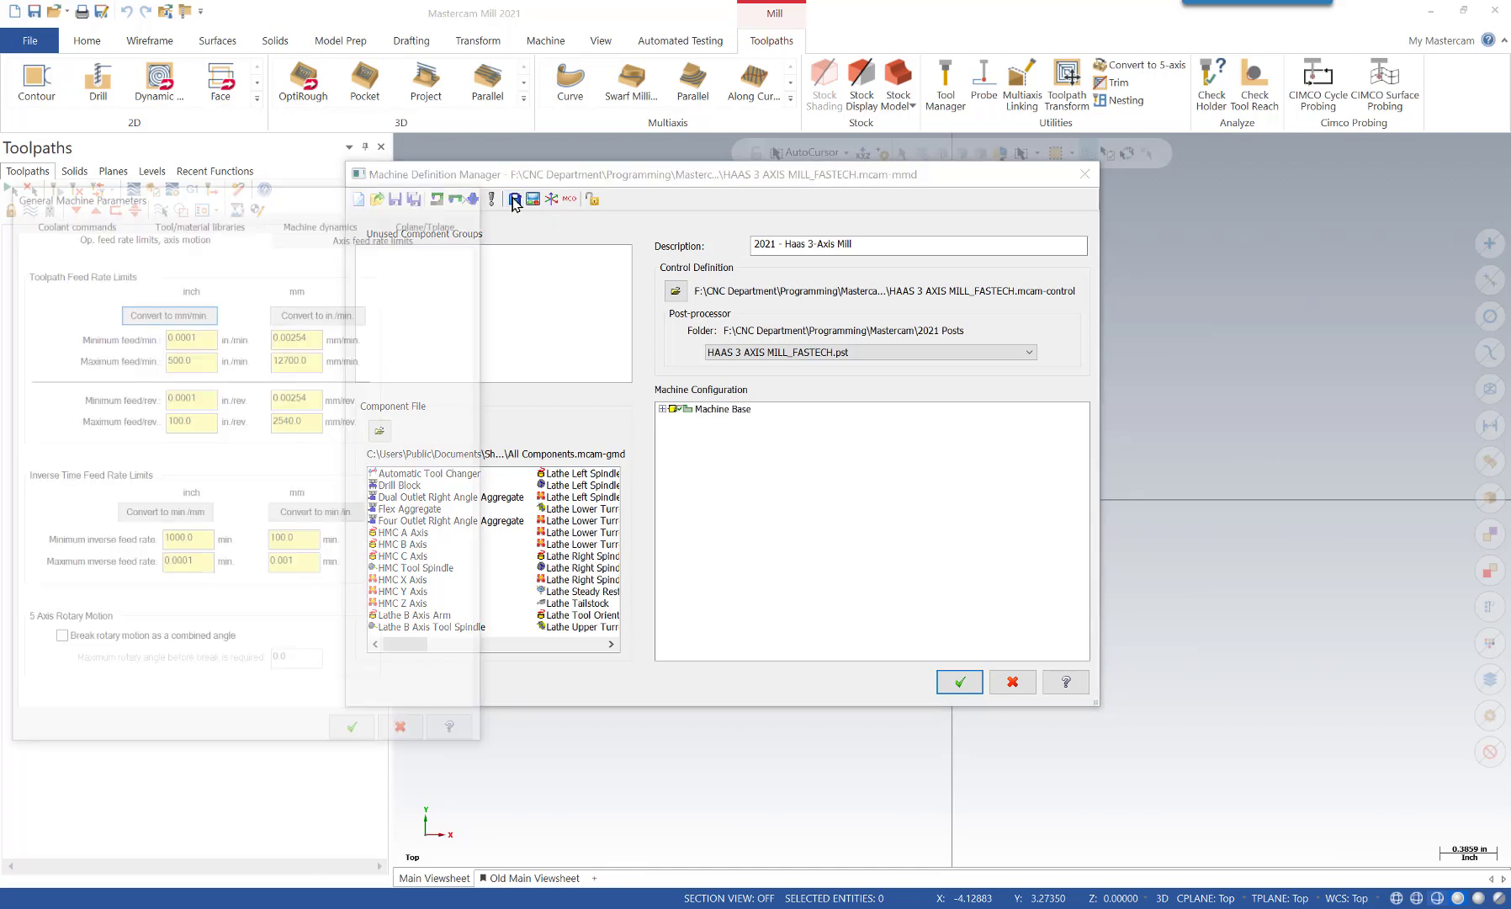
left_click_drag(461, 213, 743, 237)
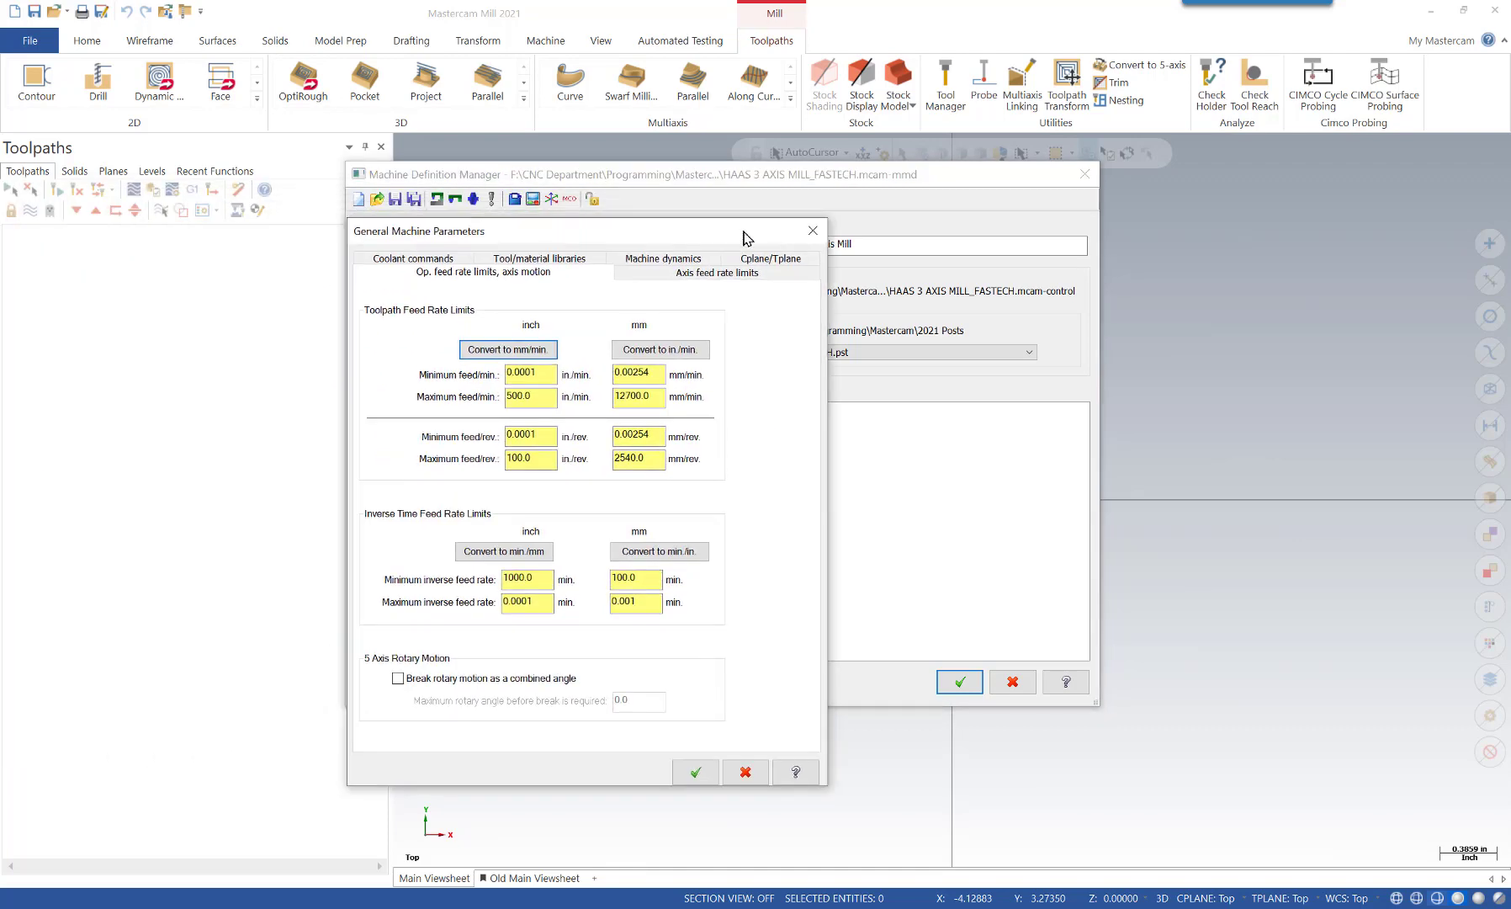
left_click(573, 260)
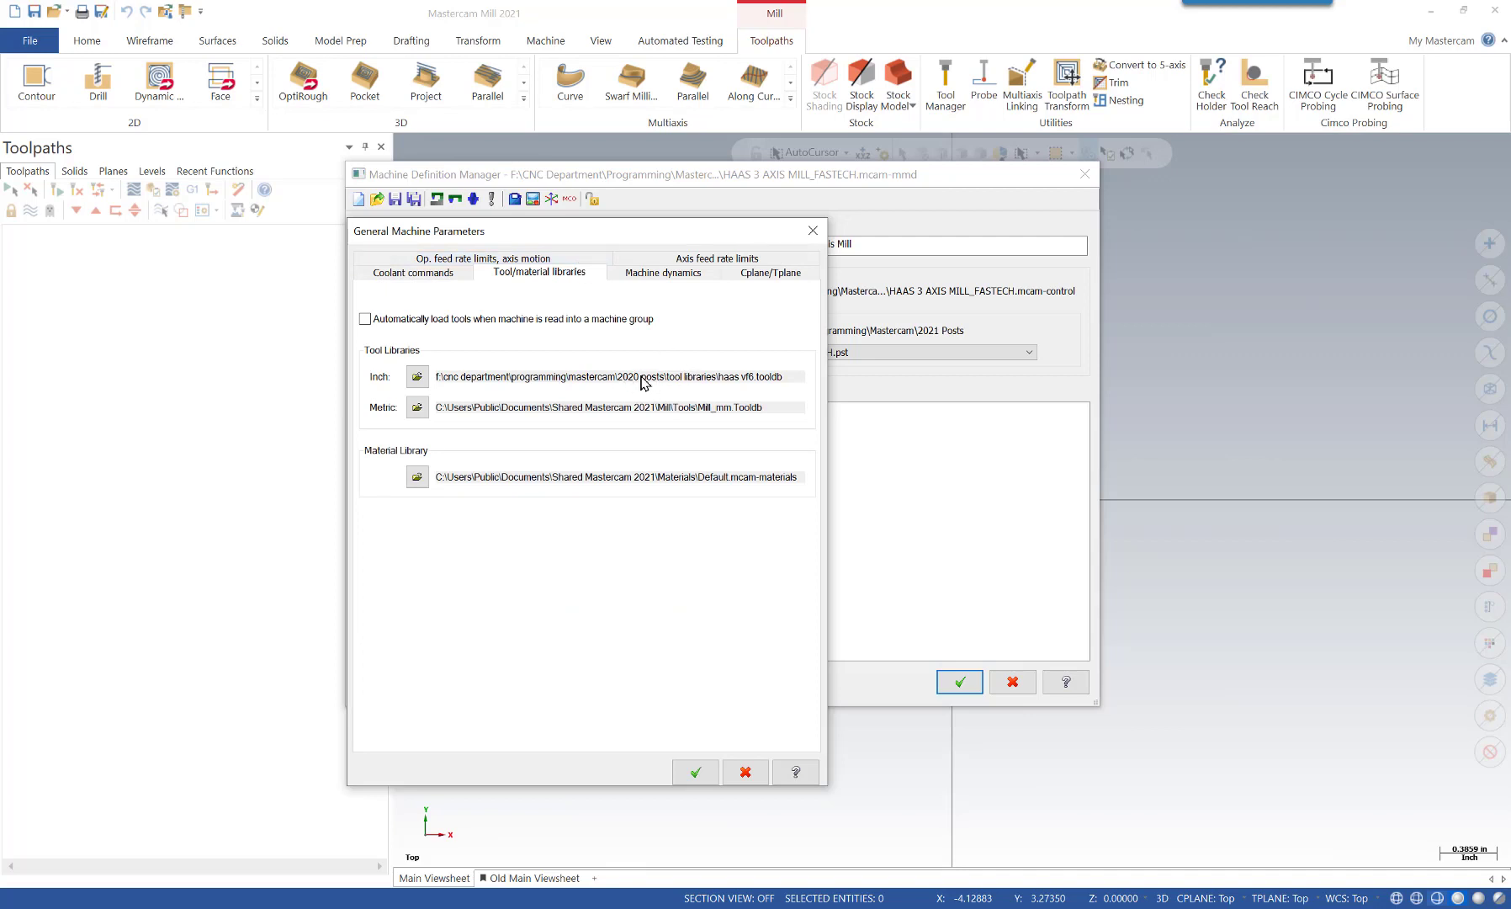
left_click(424, 377)
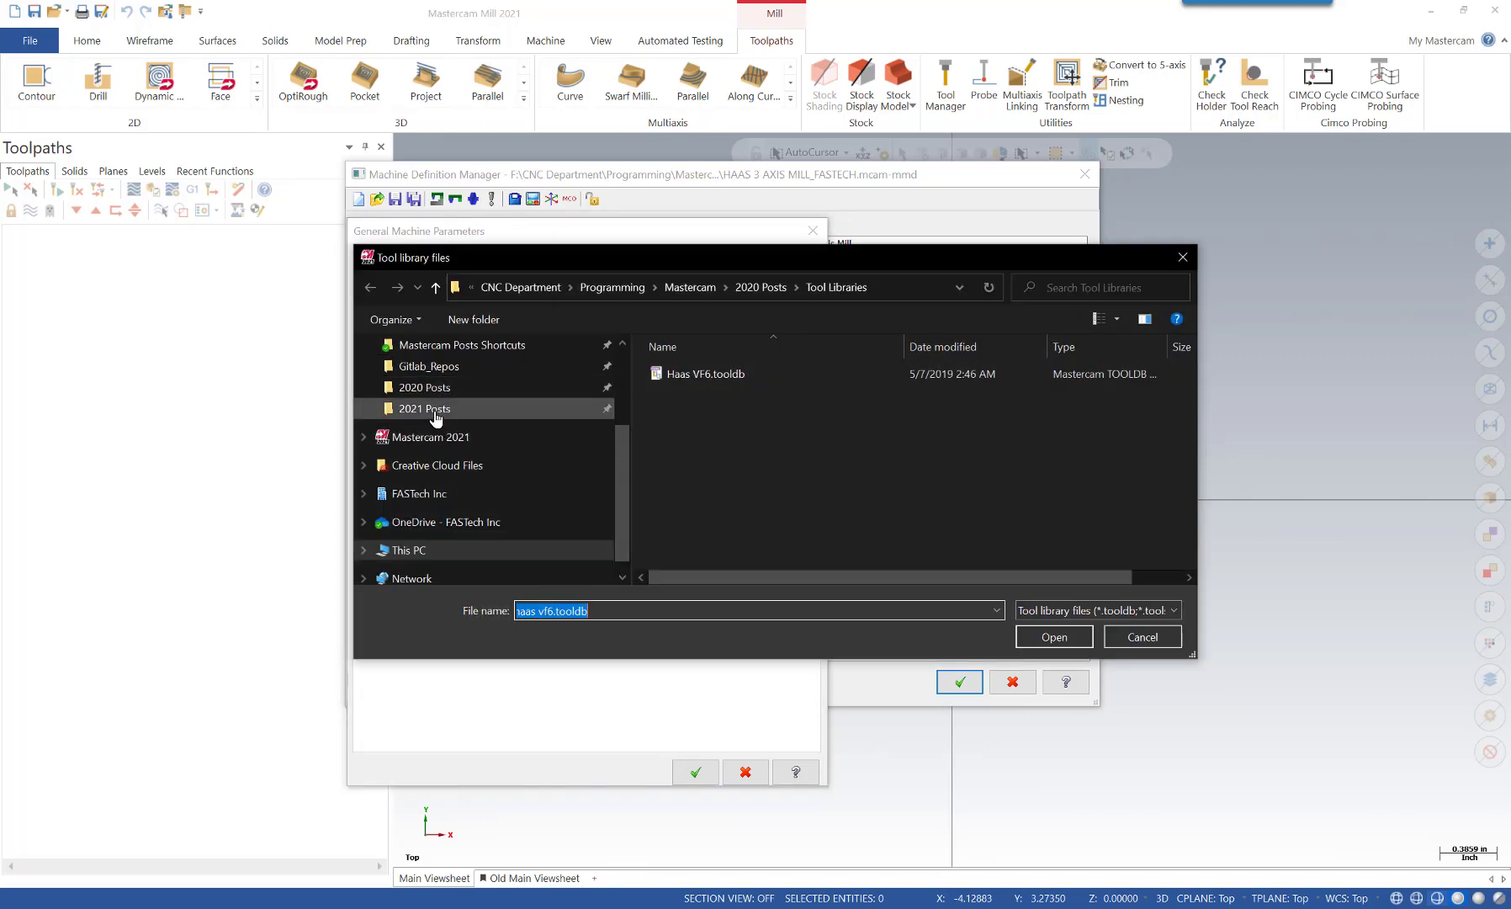
left_click(435, 412)
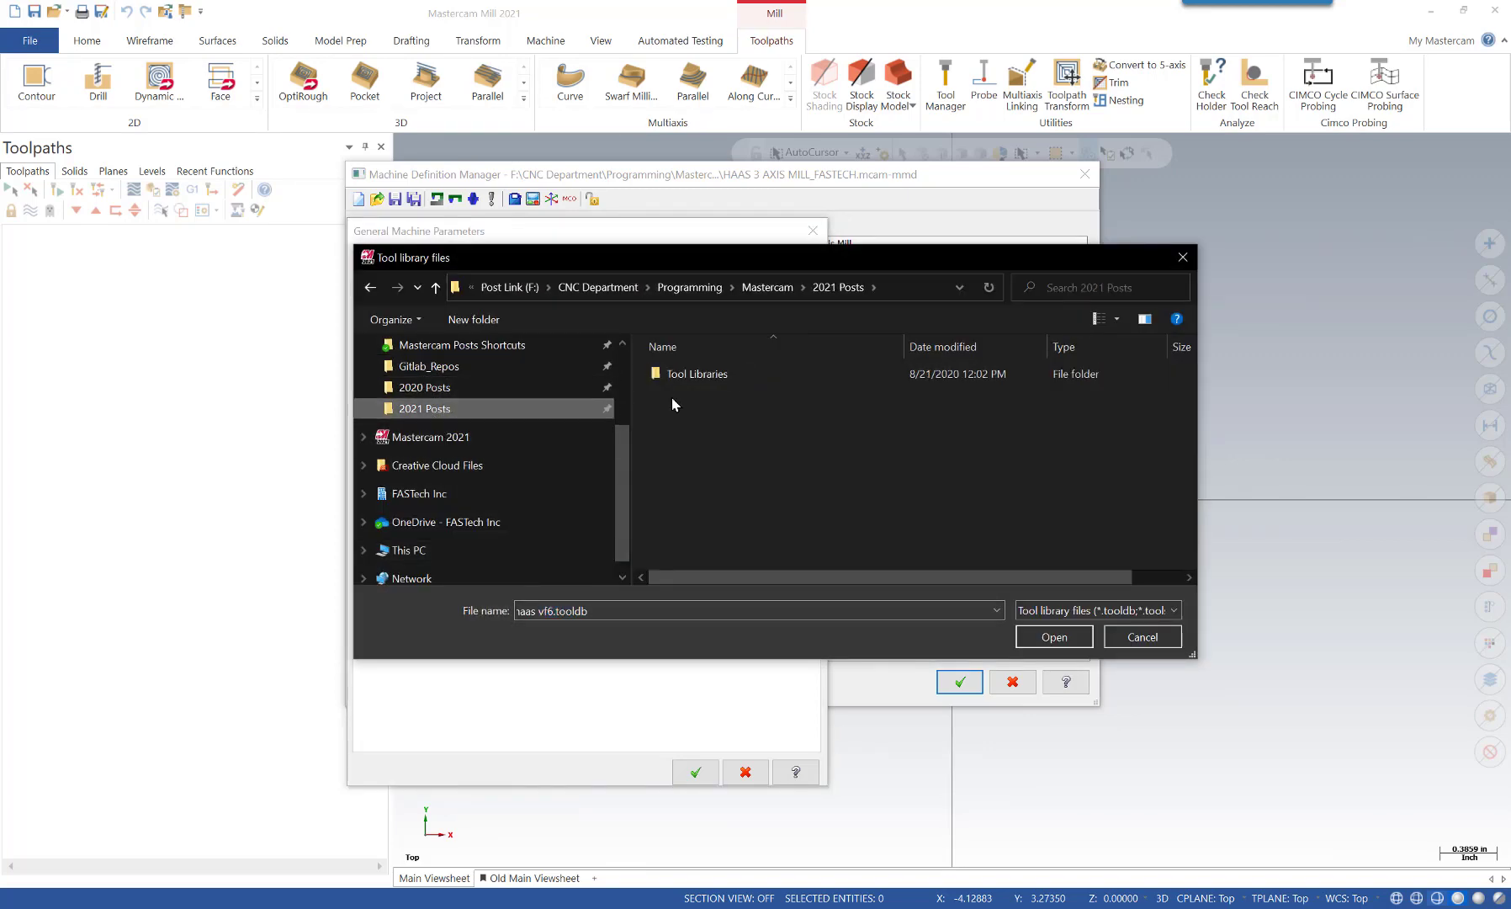
left_click(699, 377)
double_click(699, 377)
left_click(716, 377)
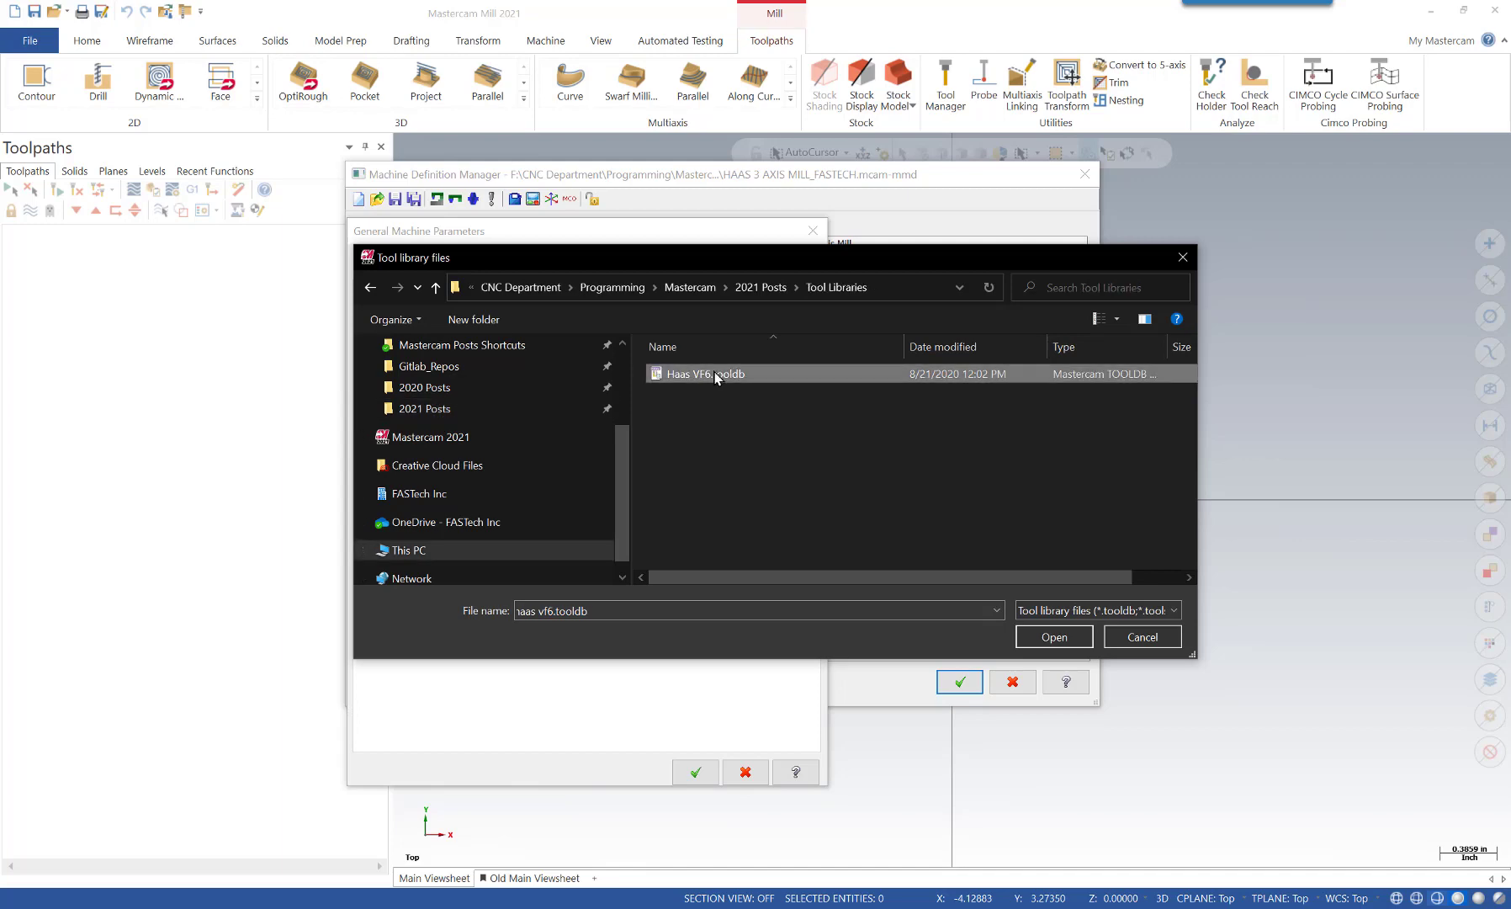
left_click(1054, 637)
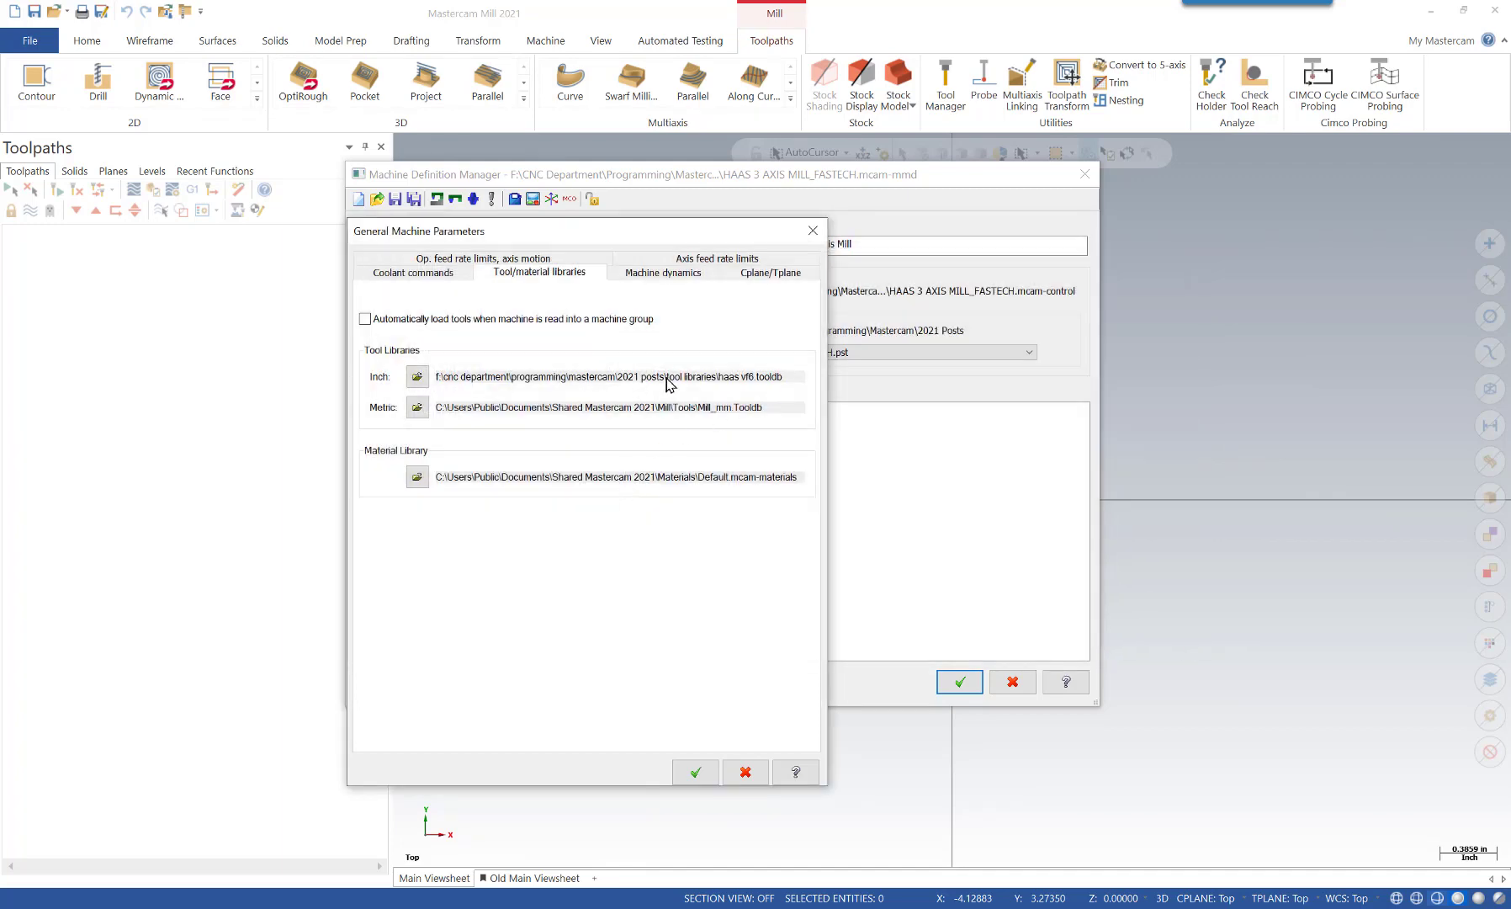
left_click(695, 771)
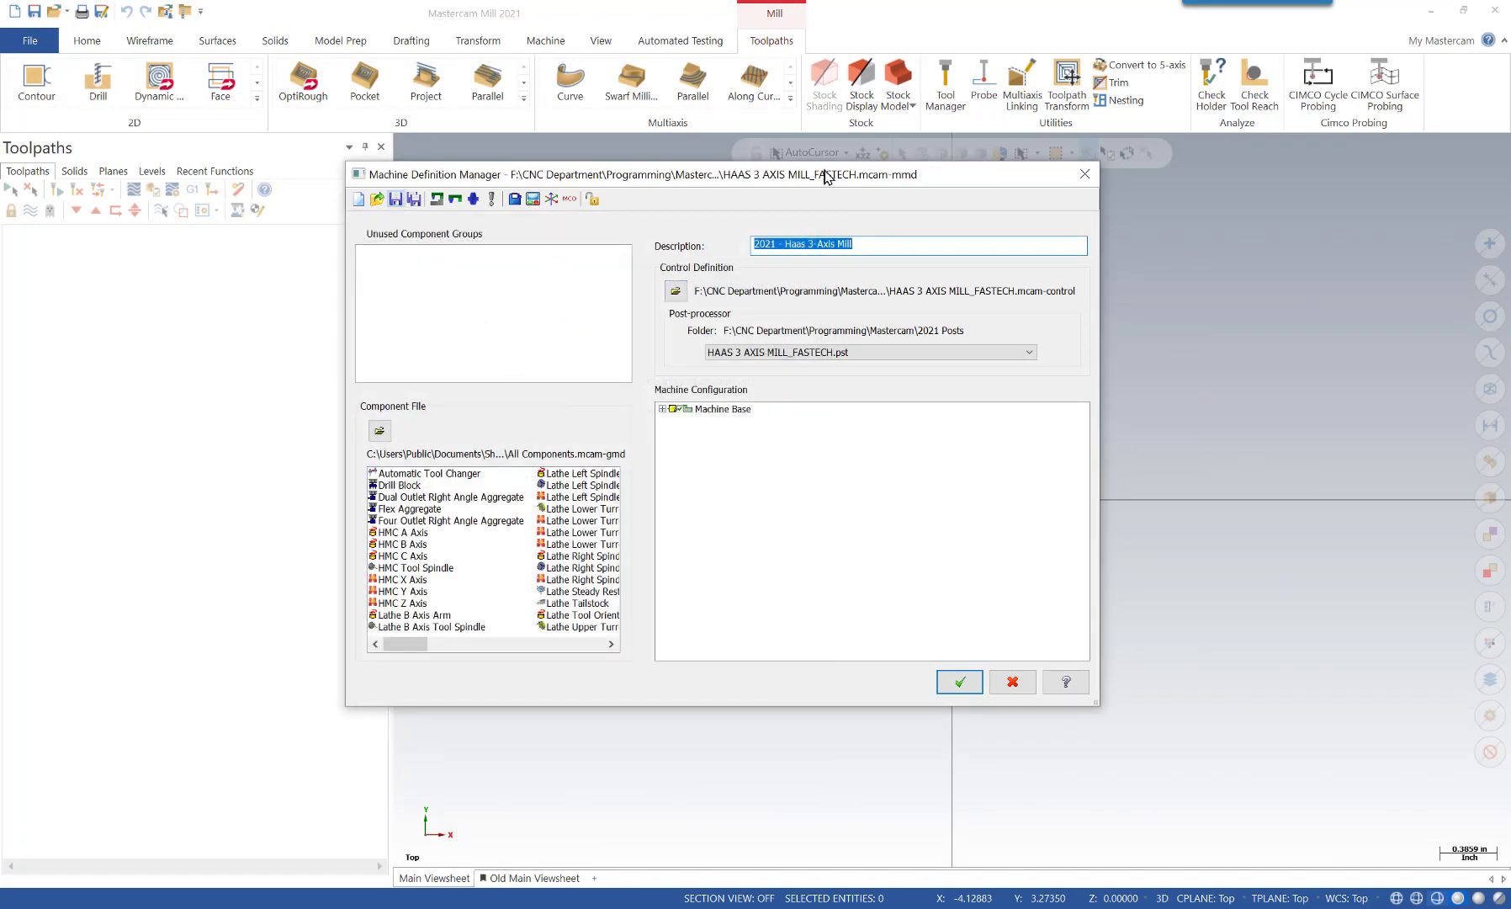
left_click(951, 479)
left_click(960, 681)
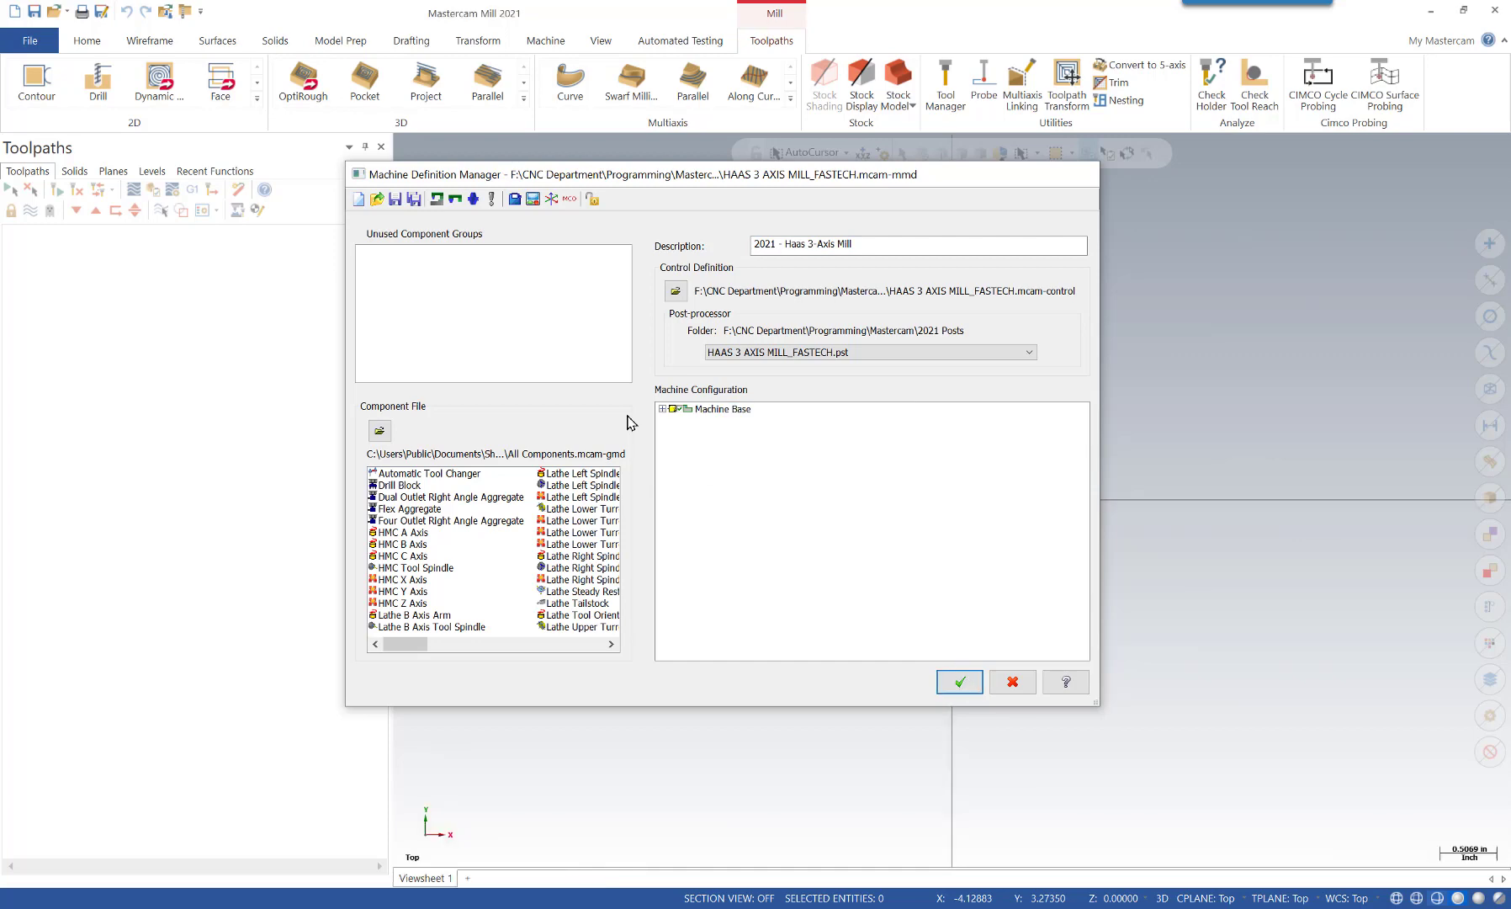
Replace the Haas mill group, add an OKUMA lathe machine group, and edit its machine definition
left_click(810, 505)
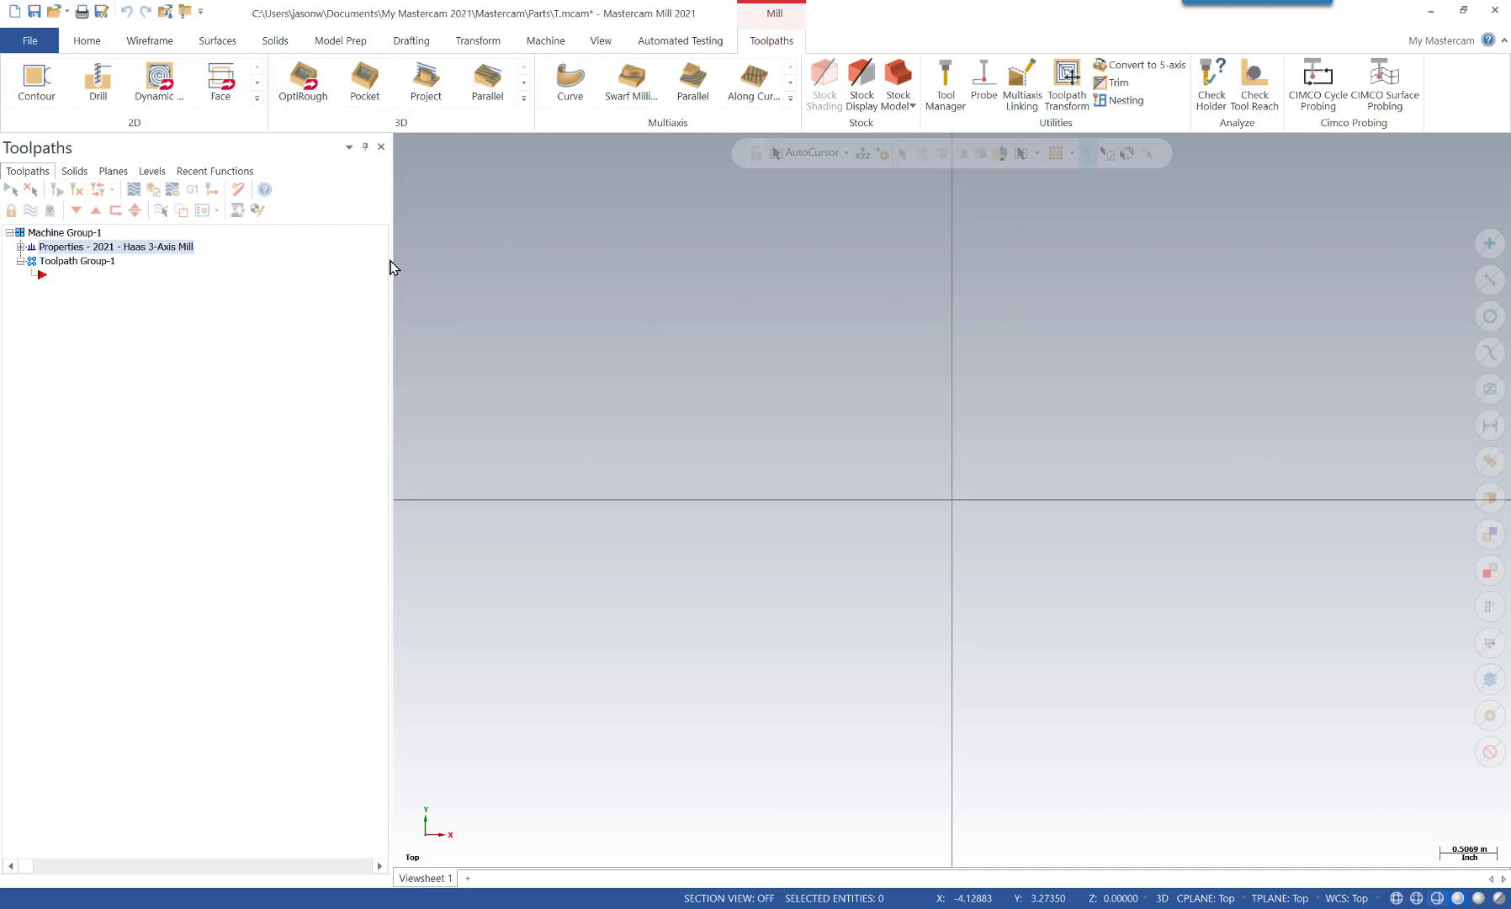
left_click(532, 38)
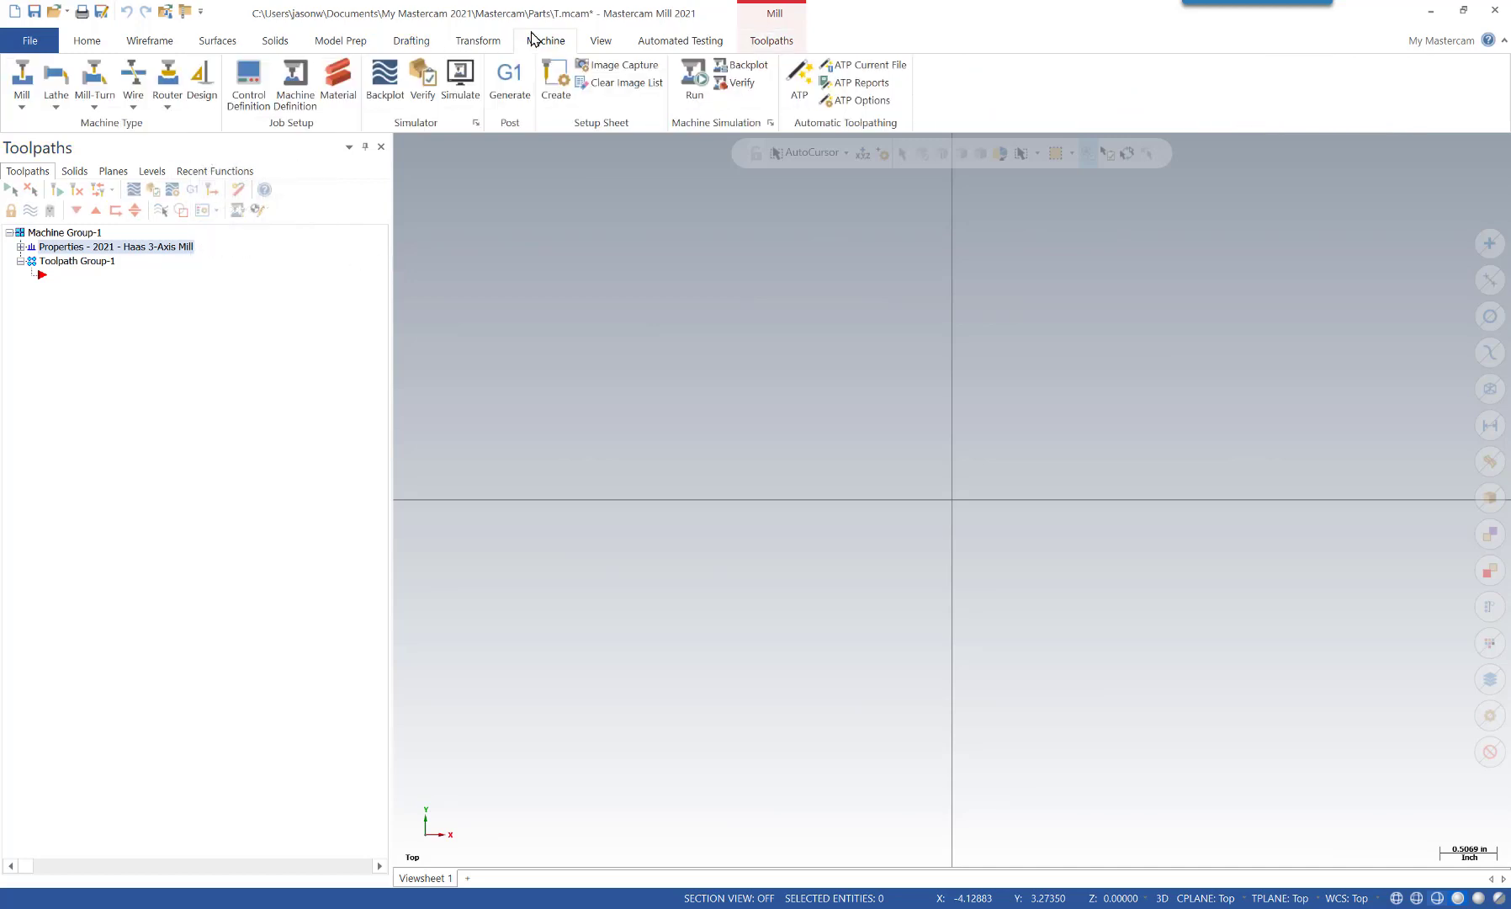
left_click(66, 90)
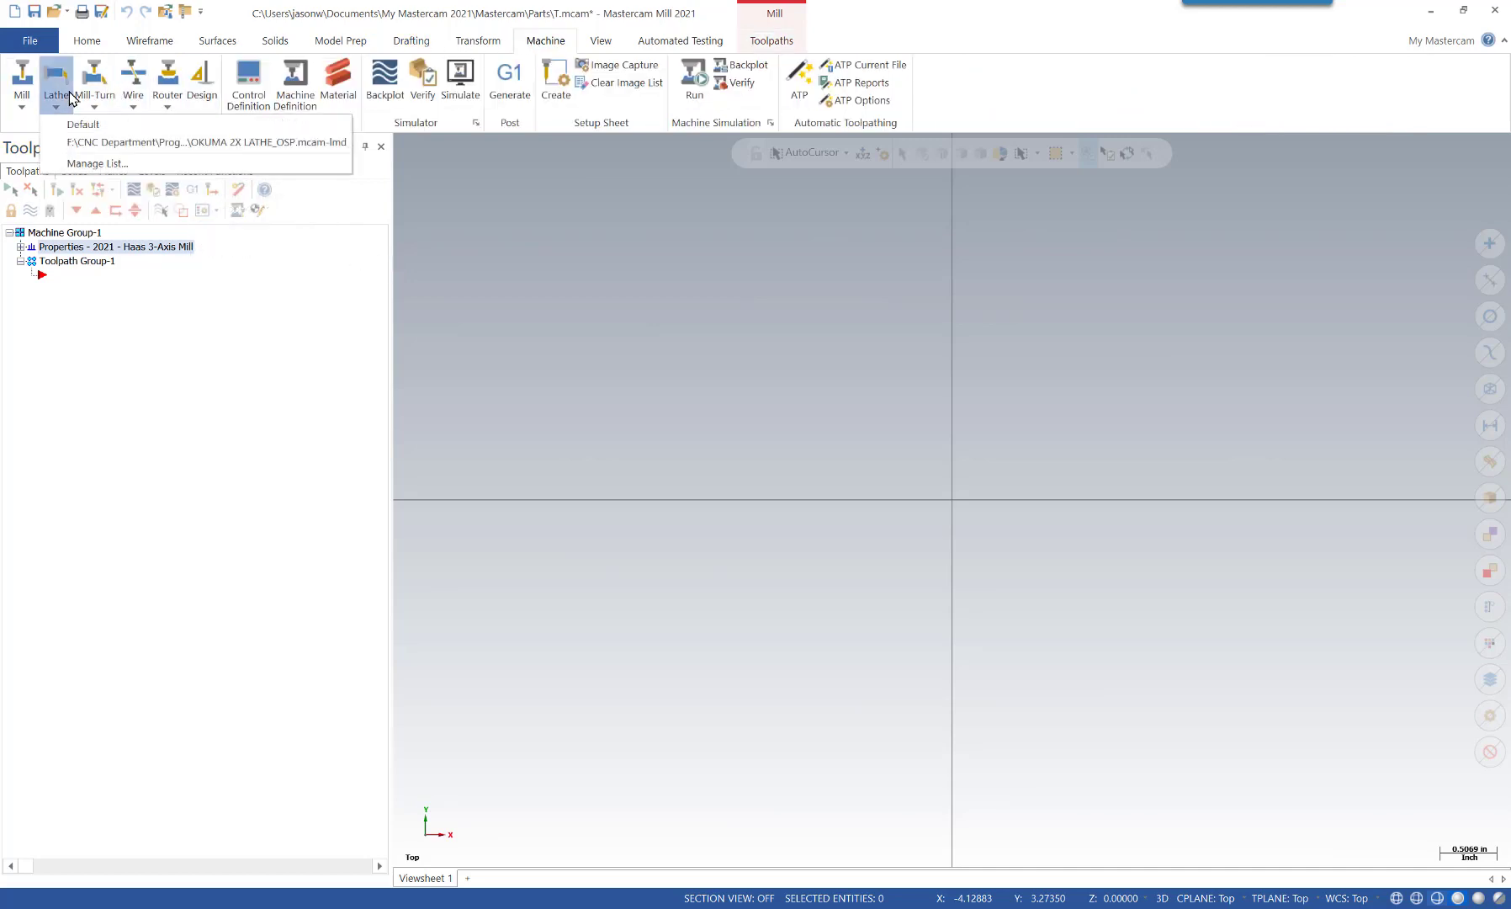
left_click(105, 142)
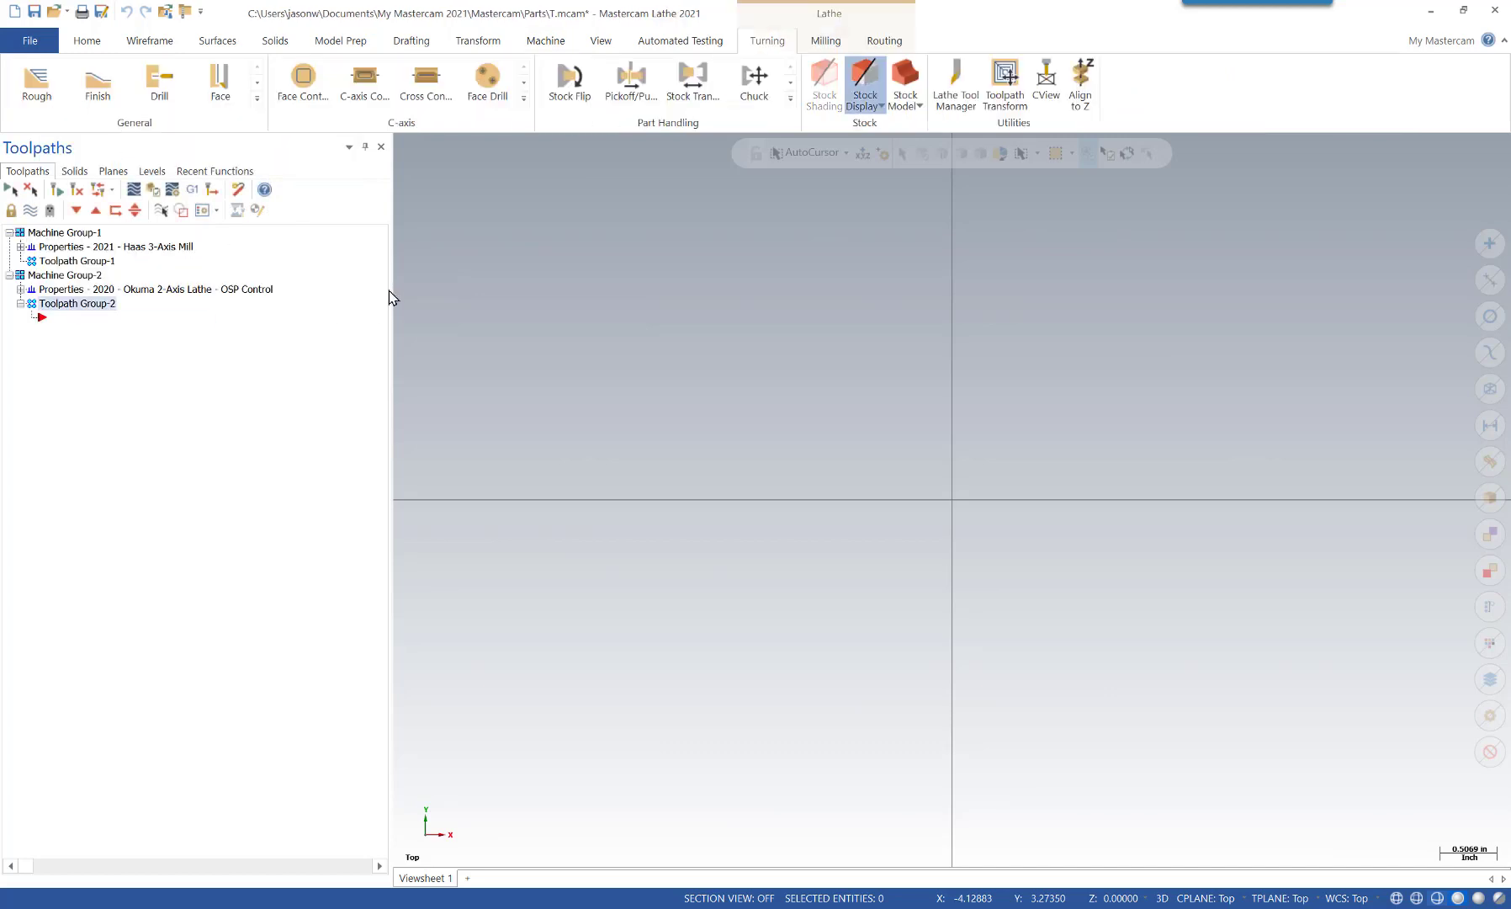
left_click(562, 42)
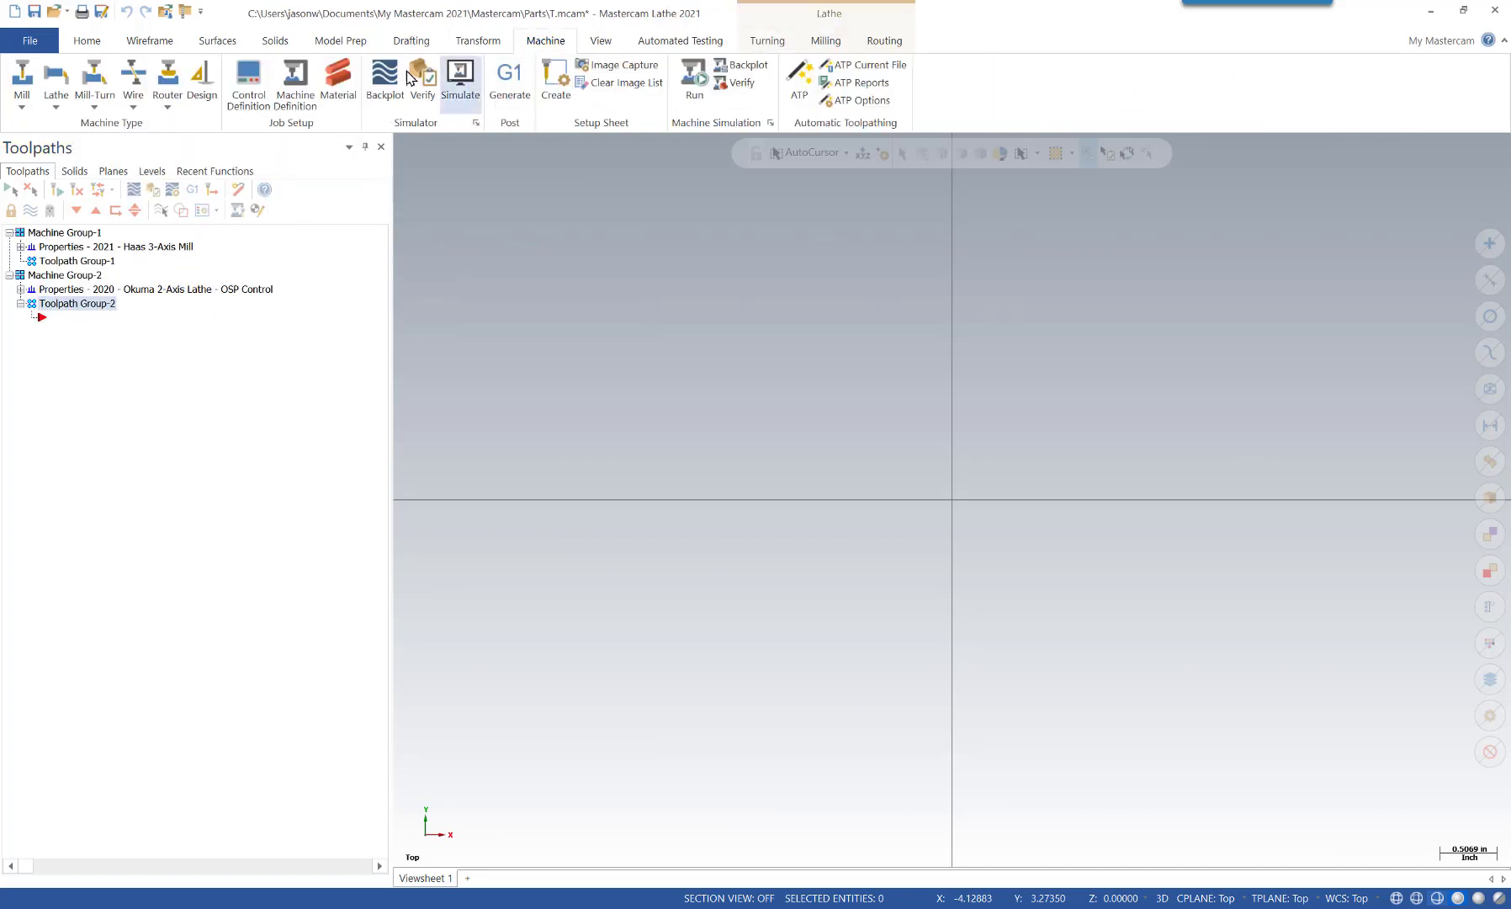
left_click(295, 85)
Dismiss the warning and change the description to 2021 - Okuma 2-Axis Lathe - OSP Control
left_click(364, 356)
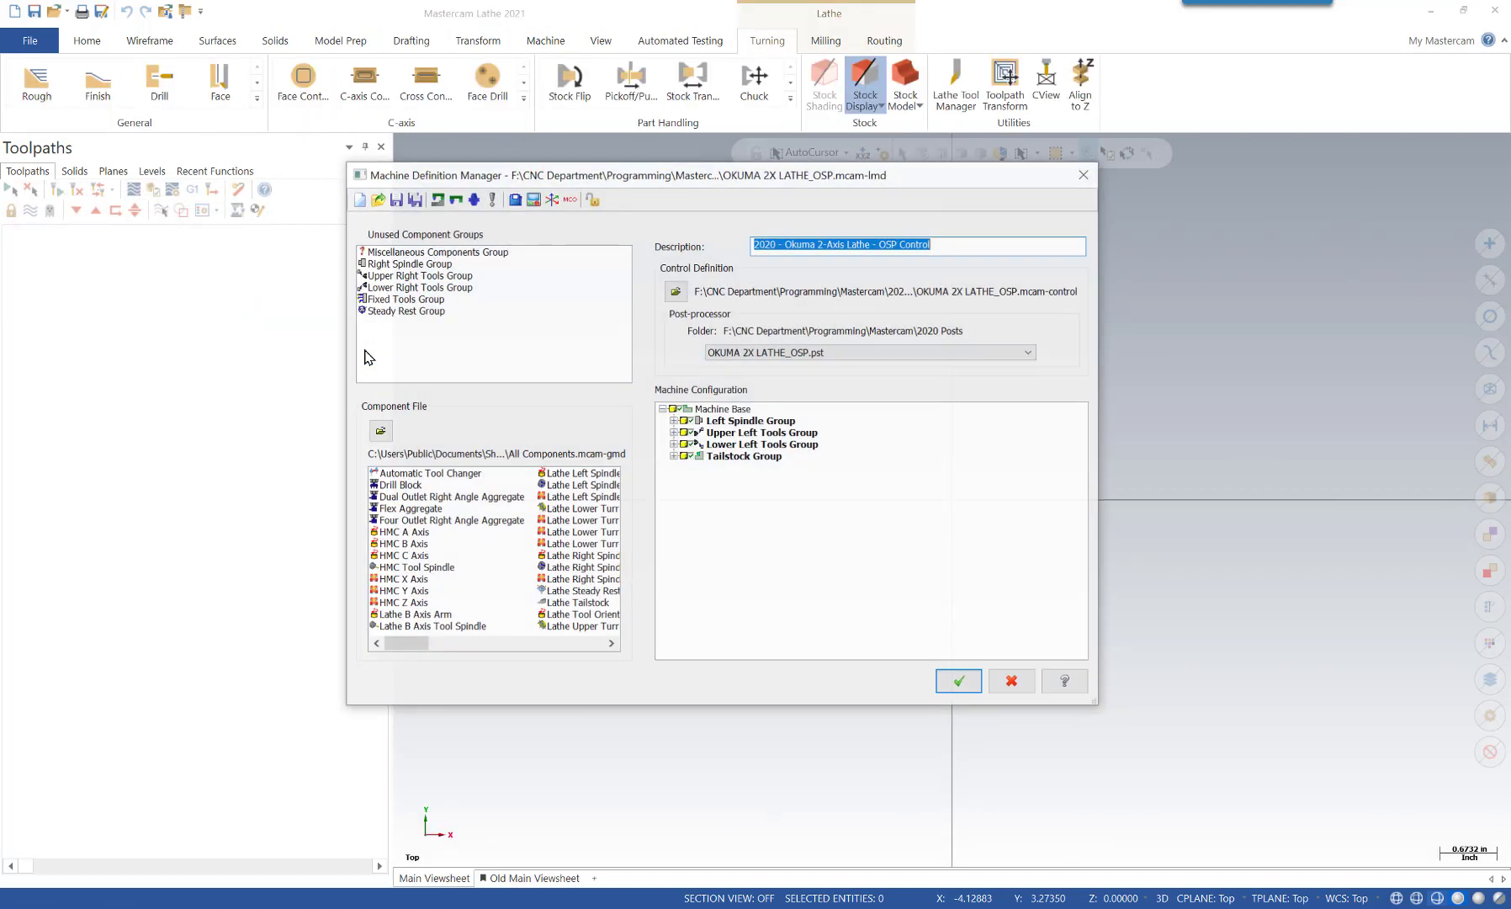
left_click(772, 244)
key("BackSpace")
type("1")
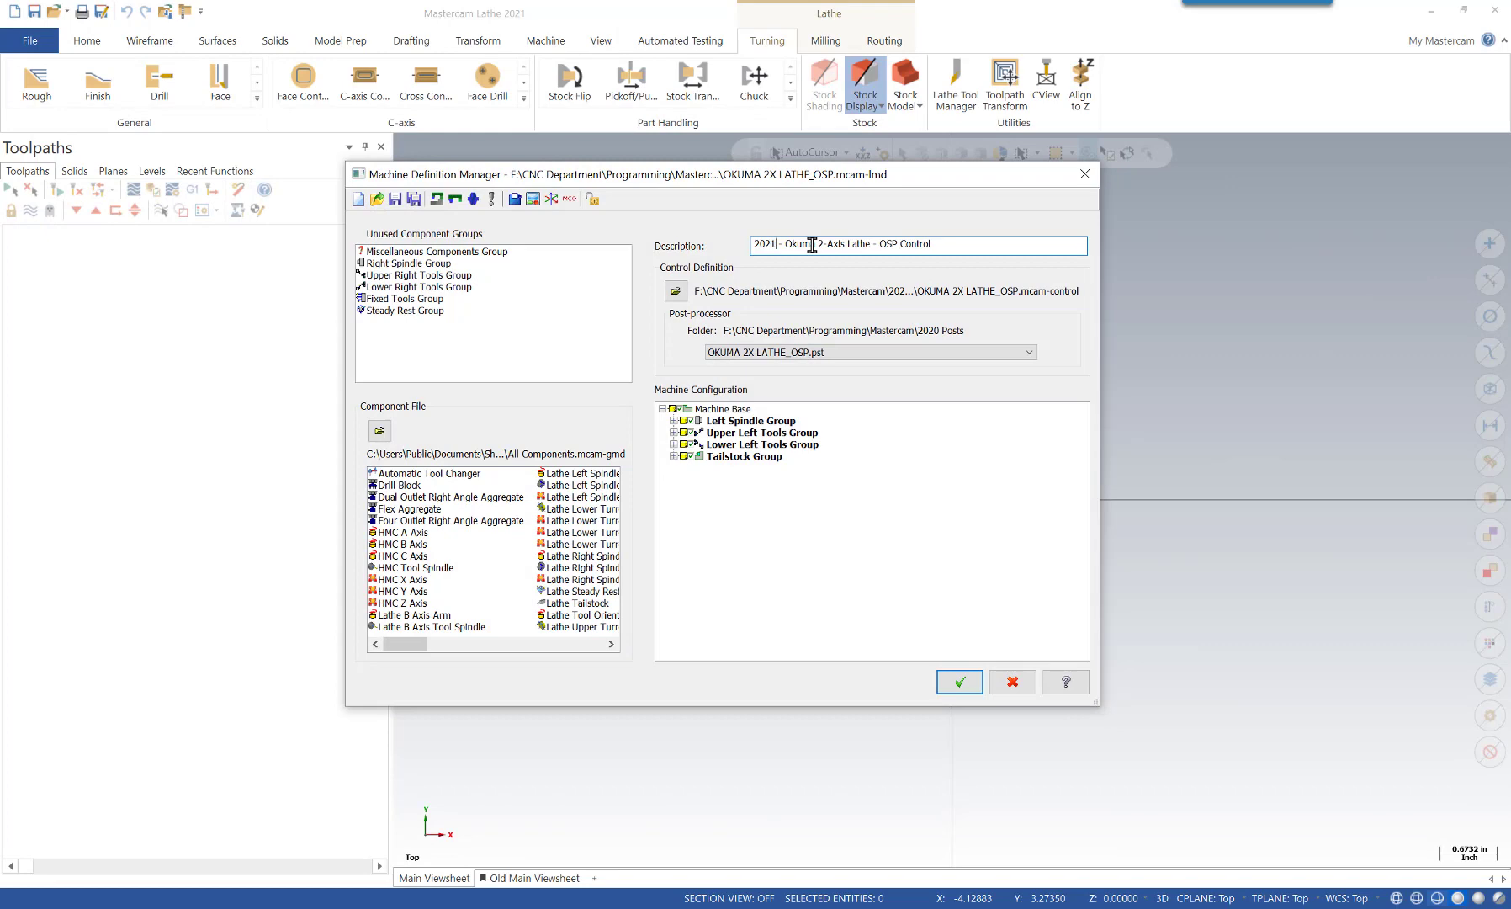
Point the control definition to the OKUMA 2X LATHE_OSP control file in 2021 Posts
left_click(676, 292)
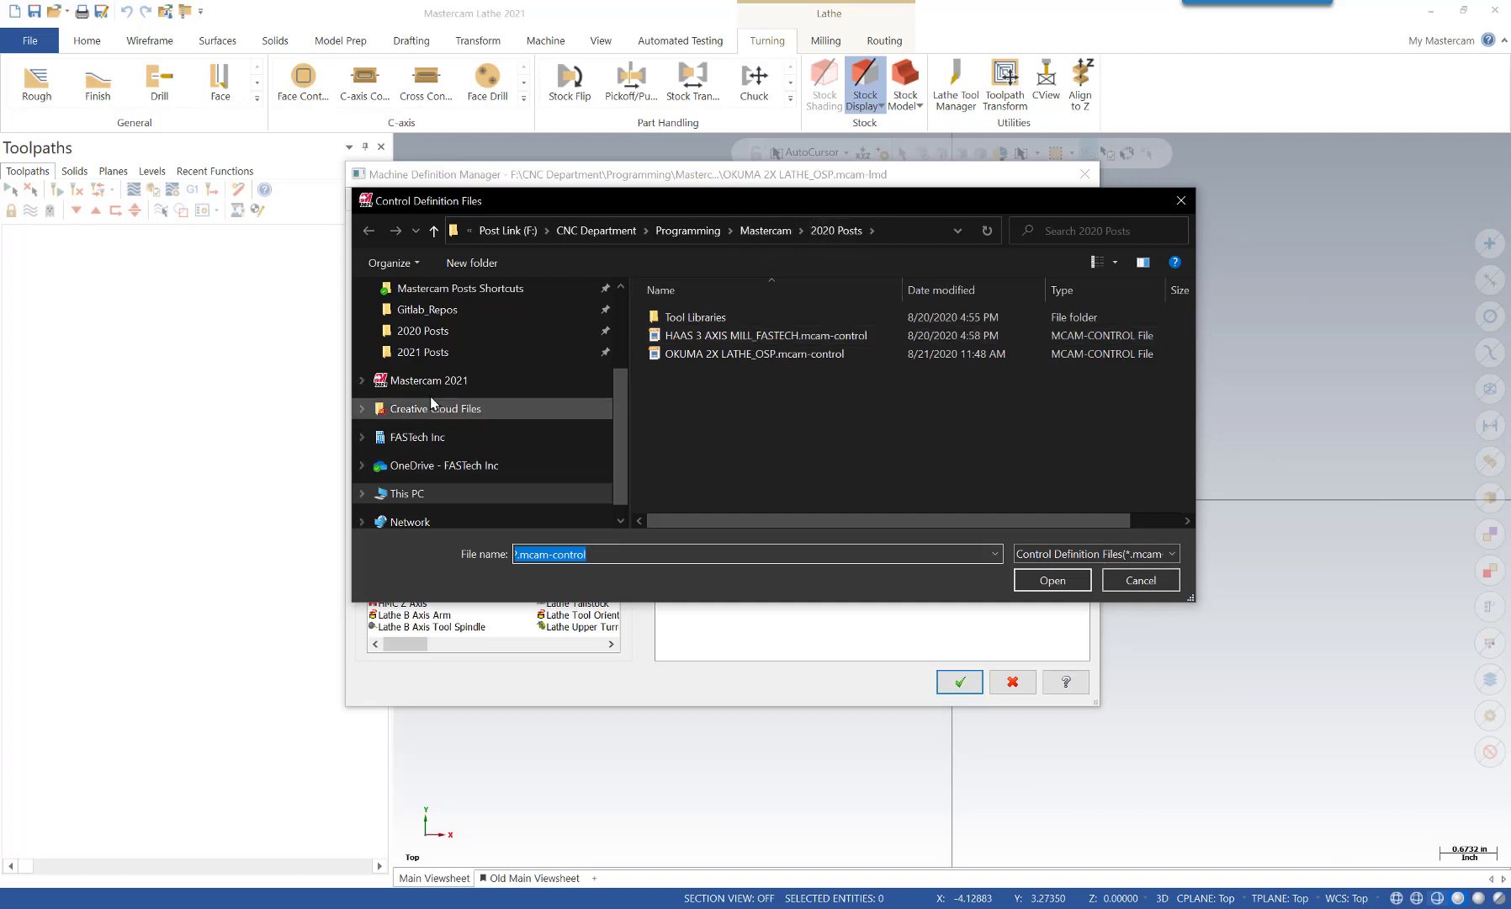
left_click(433, 353)
left_click(662, 355)
left_click(1053, 580)
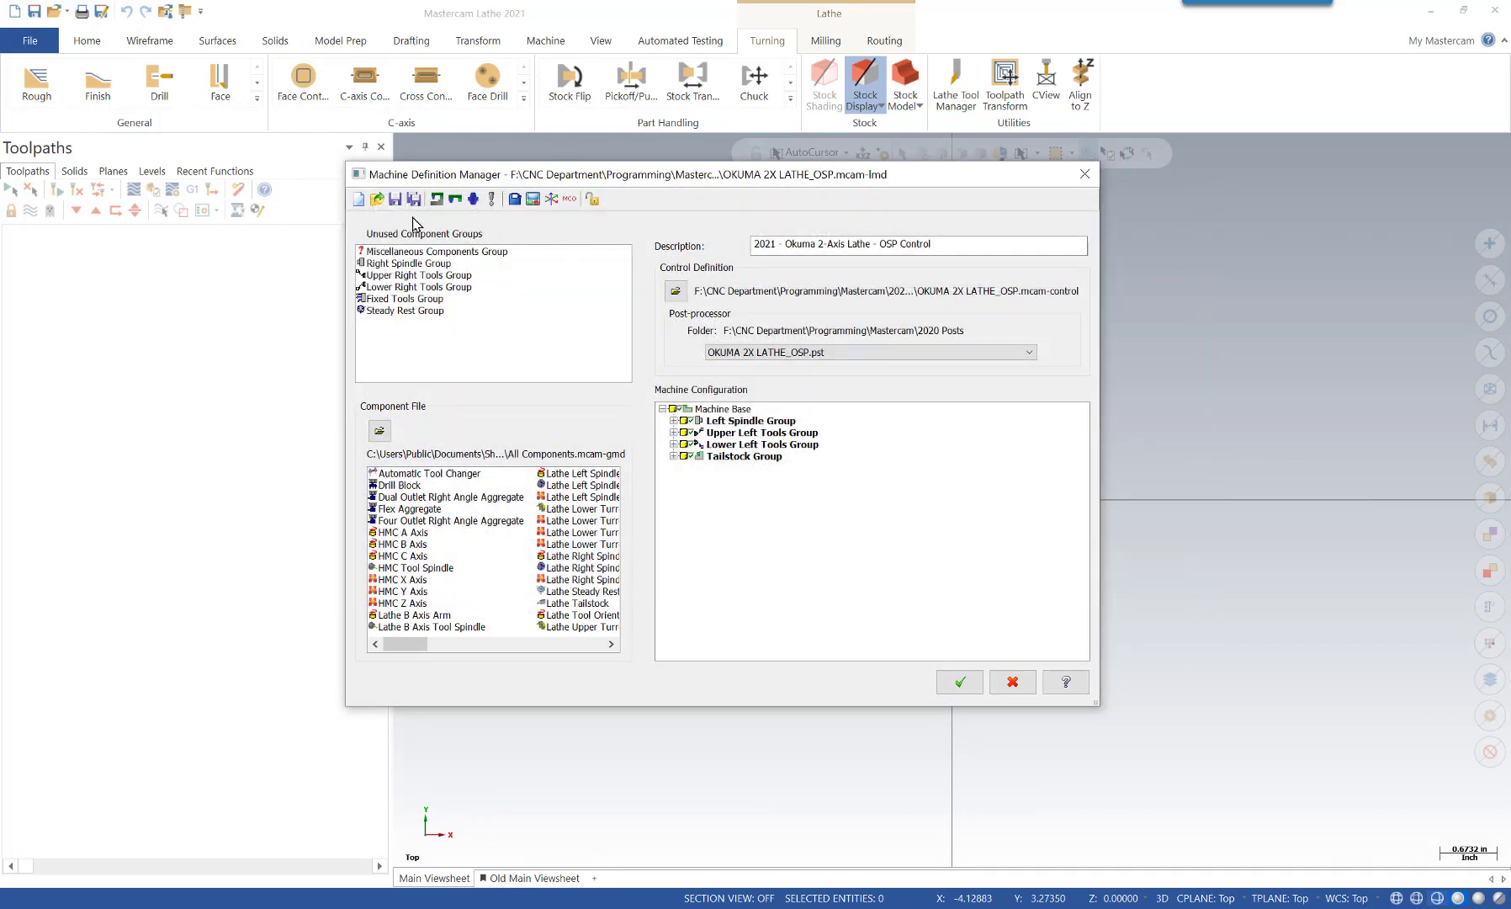
Add 2021 Posts OKUMA 2X LATHE_OSP.pst to the control's post list and make it the active post
left_click(534, 199)
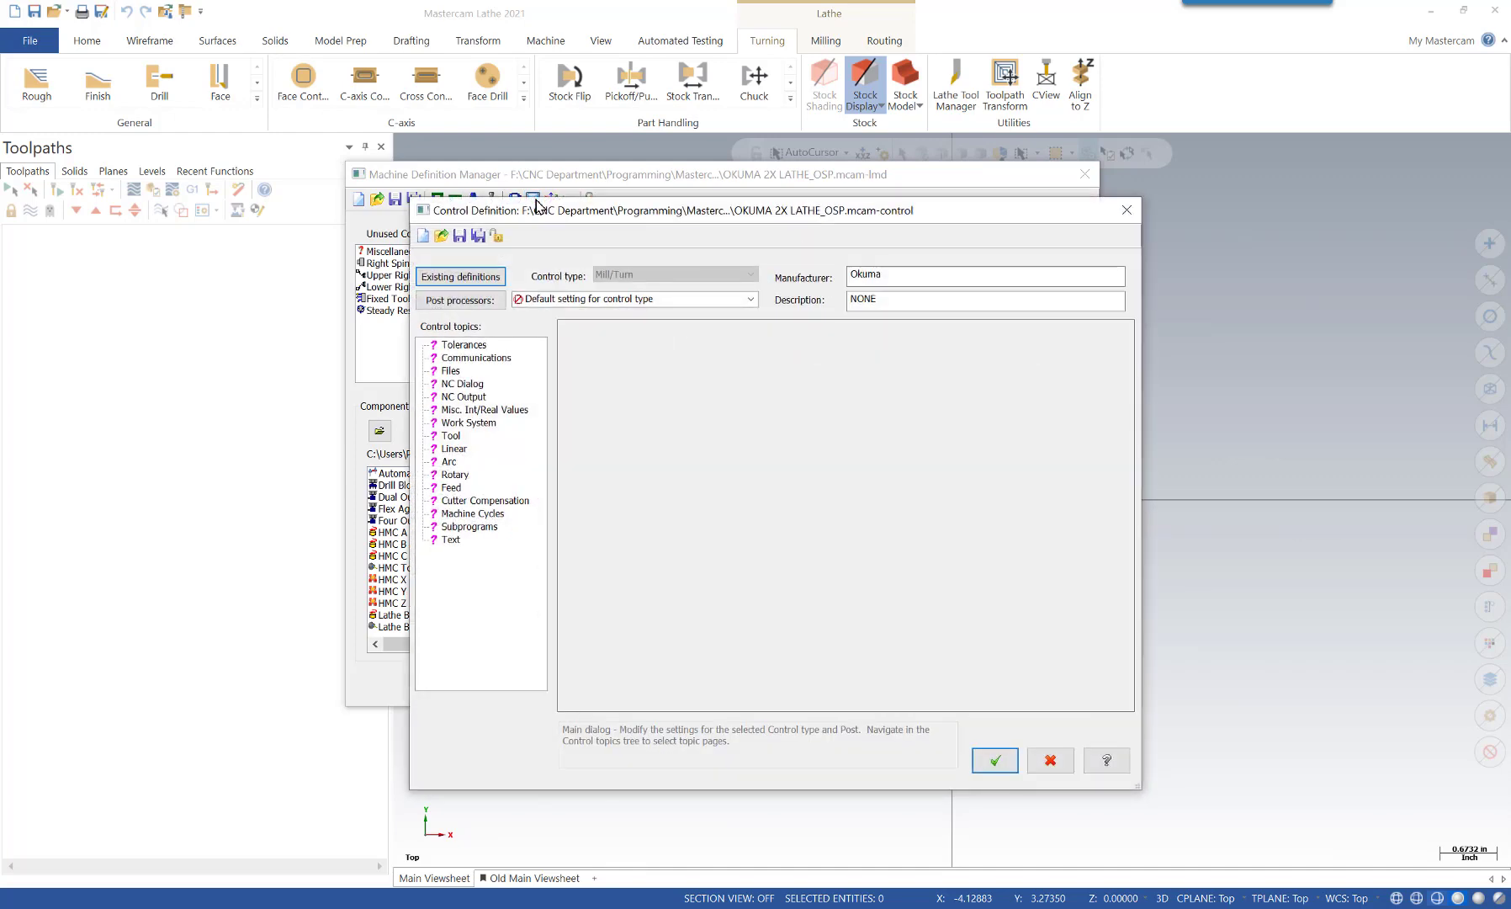
left_click(751, 300)
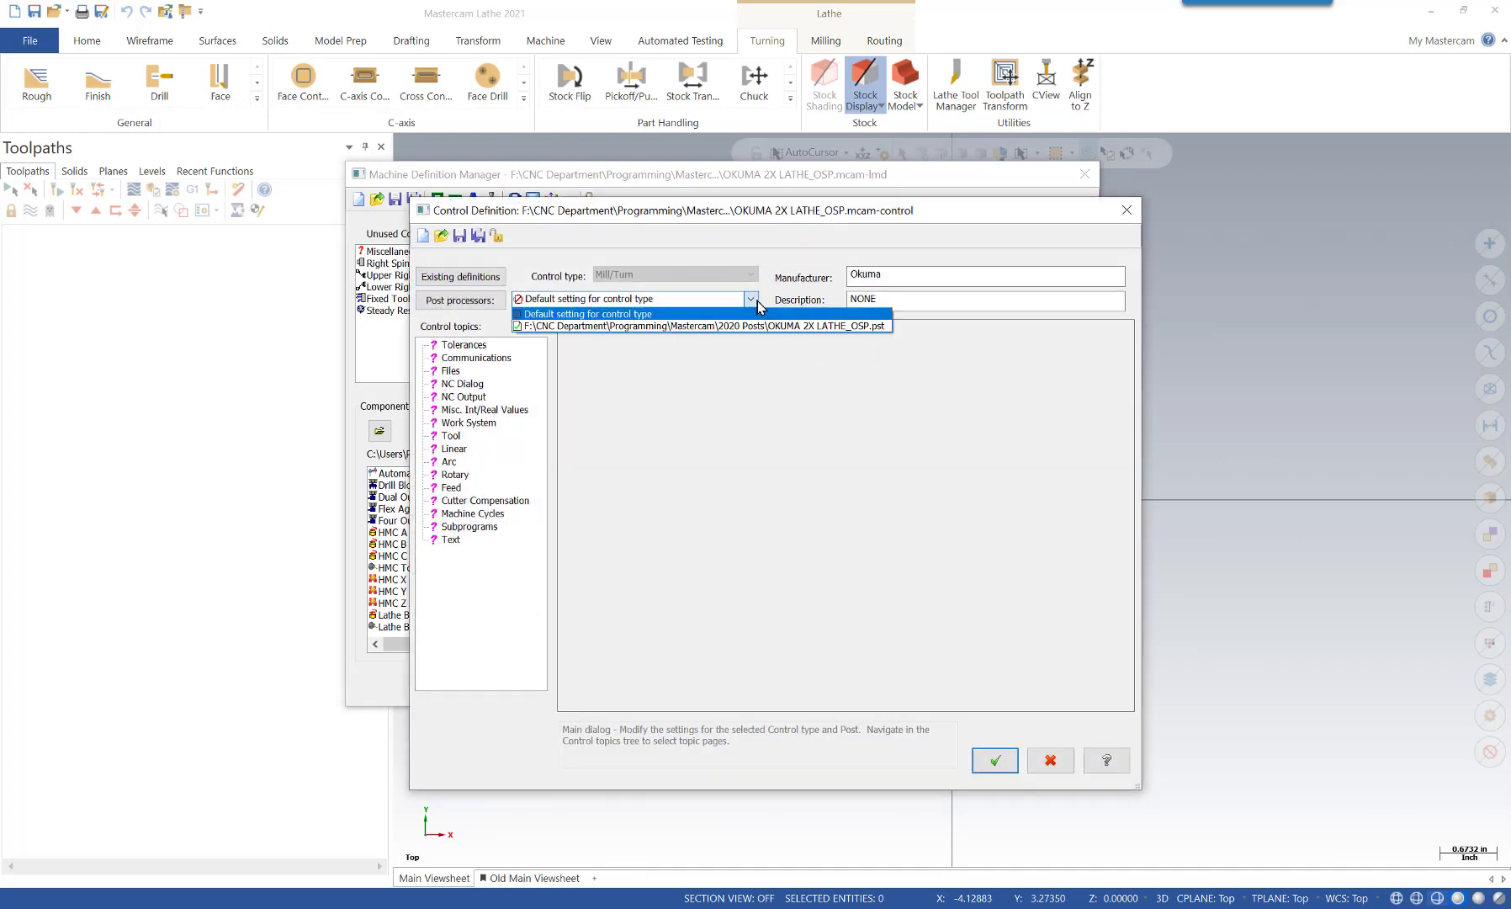
left_click(749, 311)
left_click(472, 299)
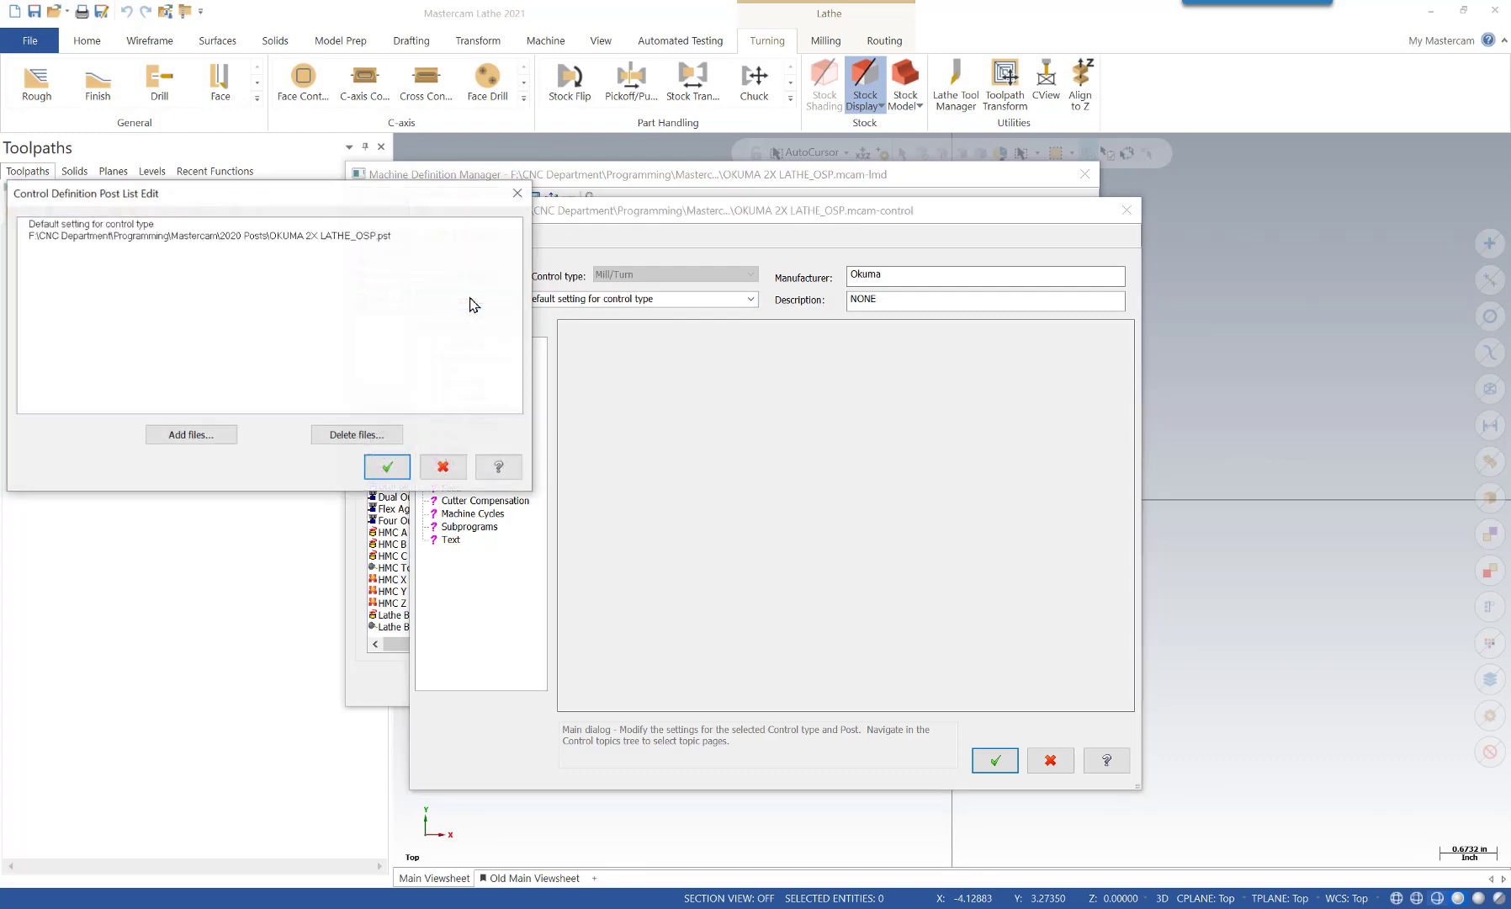
left_click(213, 438)
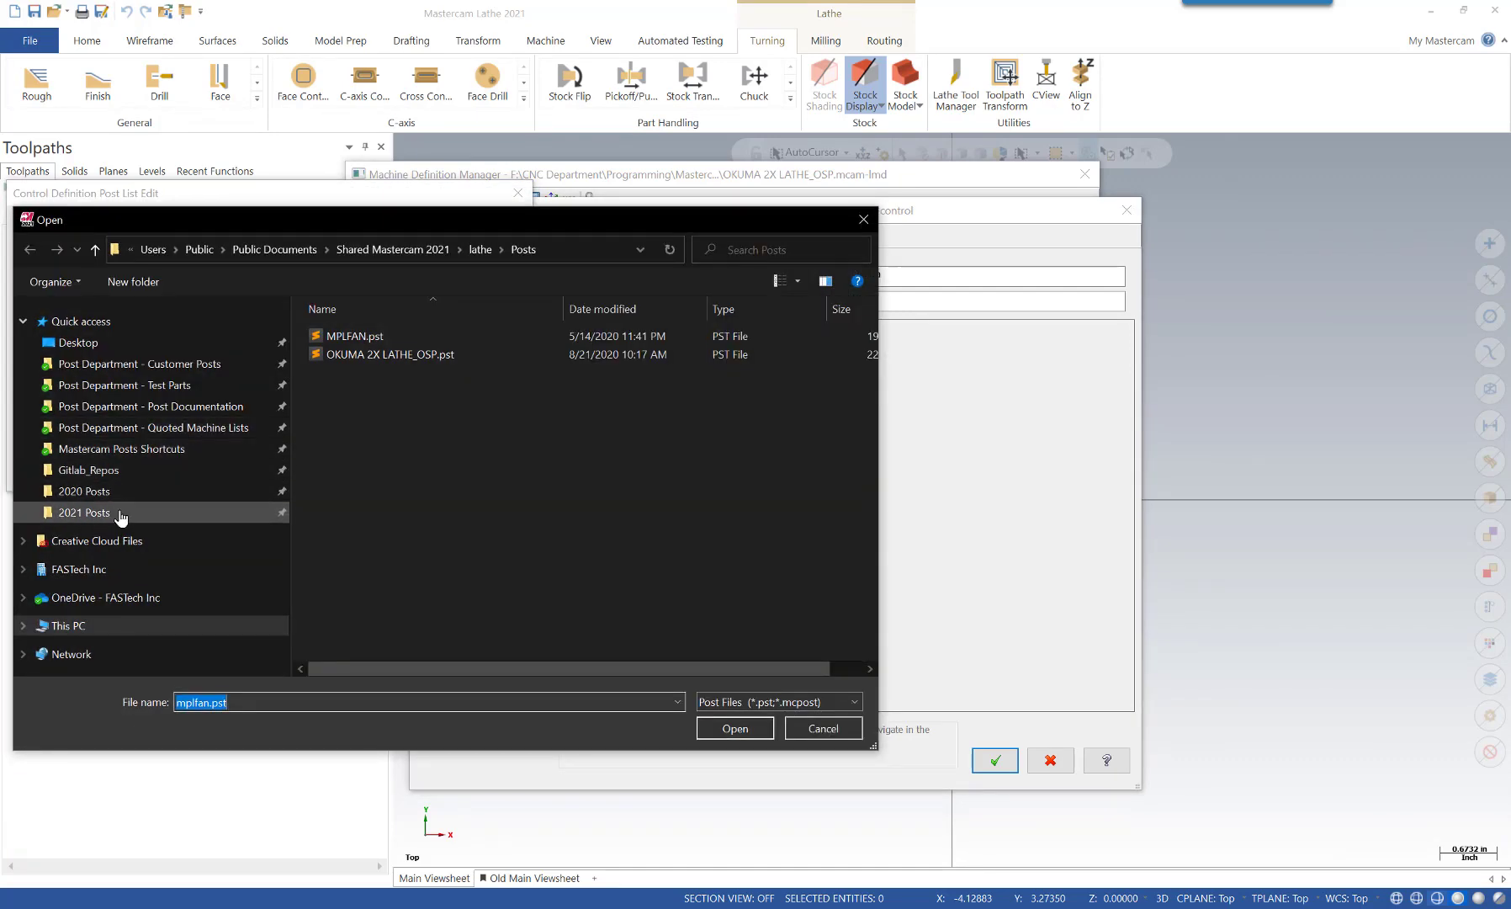
left_click(116, 511)
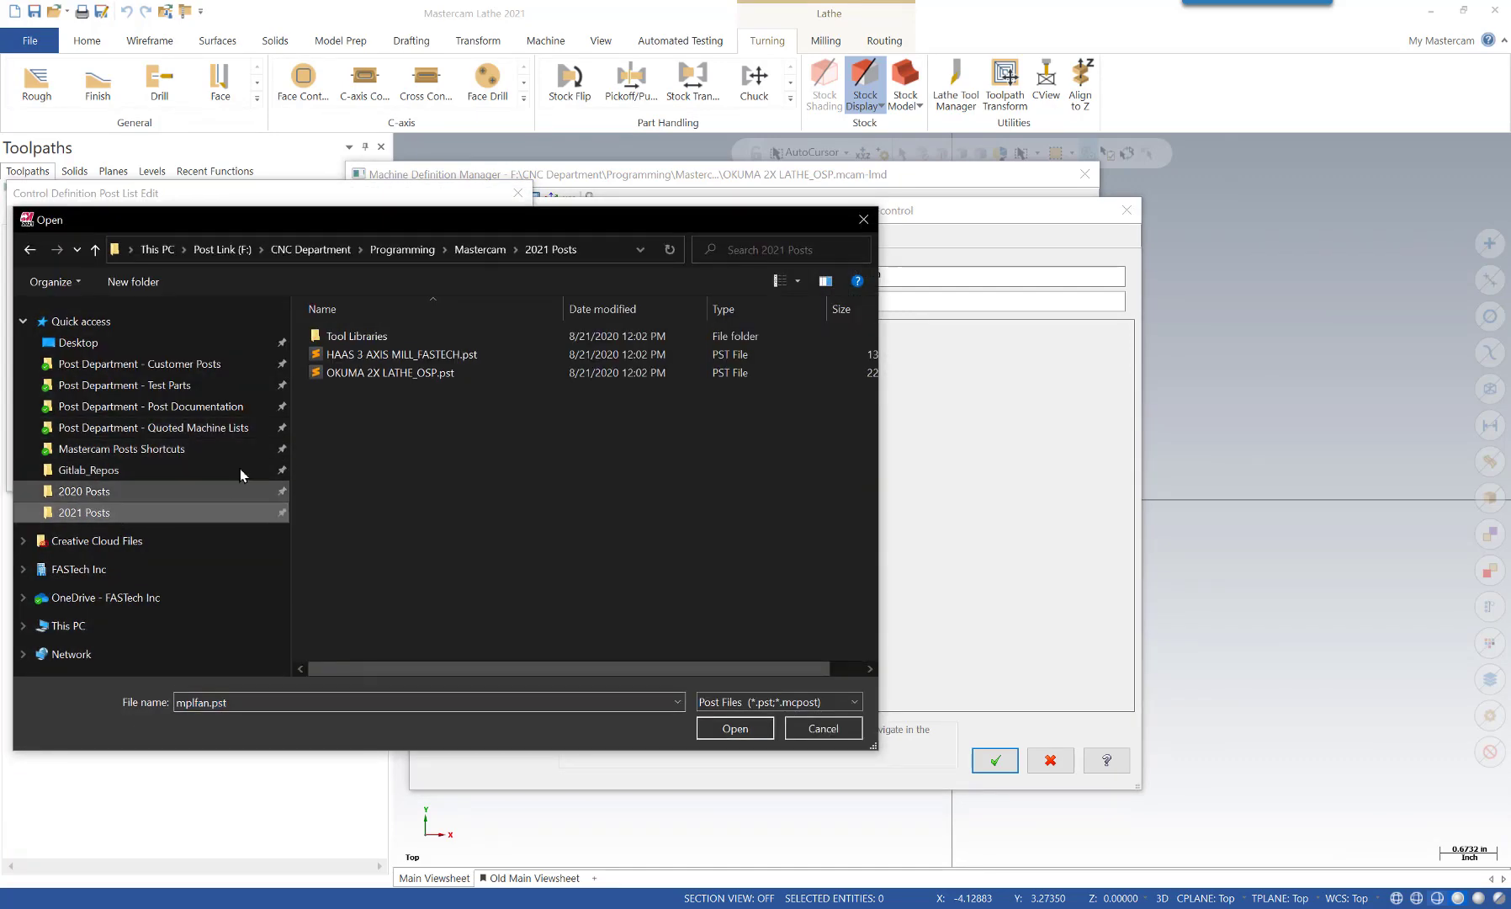
left_click(402, 376)
left_click(734, 727)
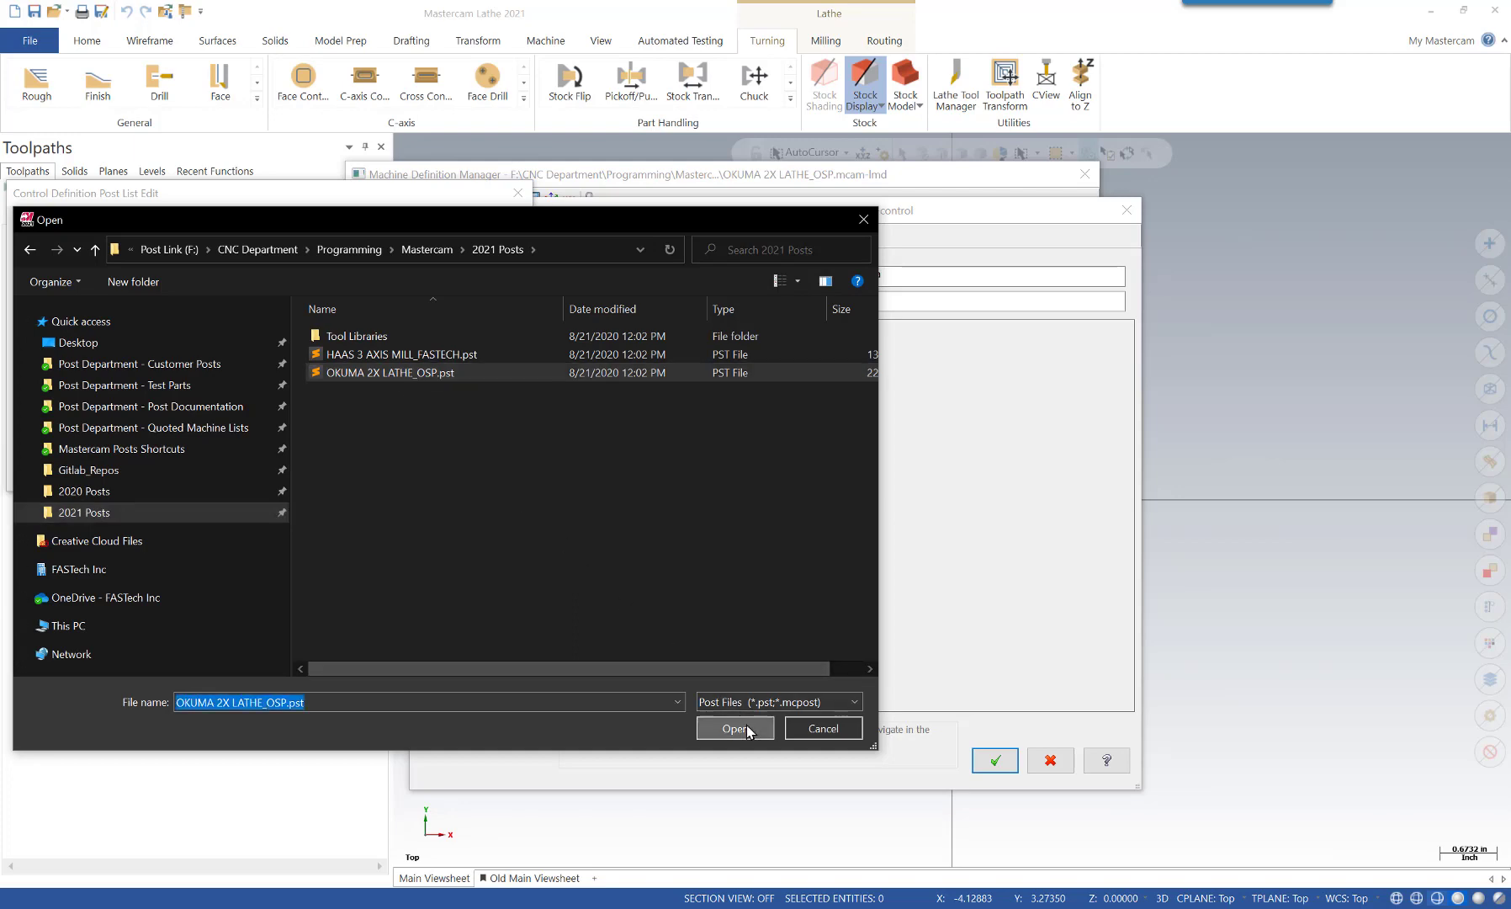
left_click(387, 466)
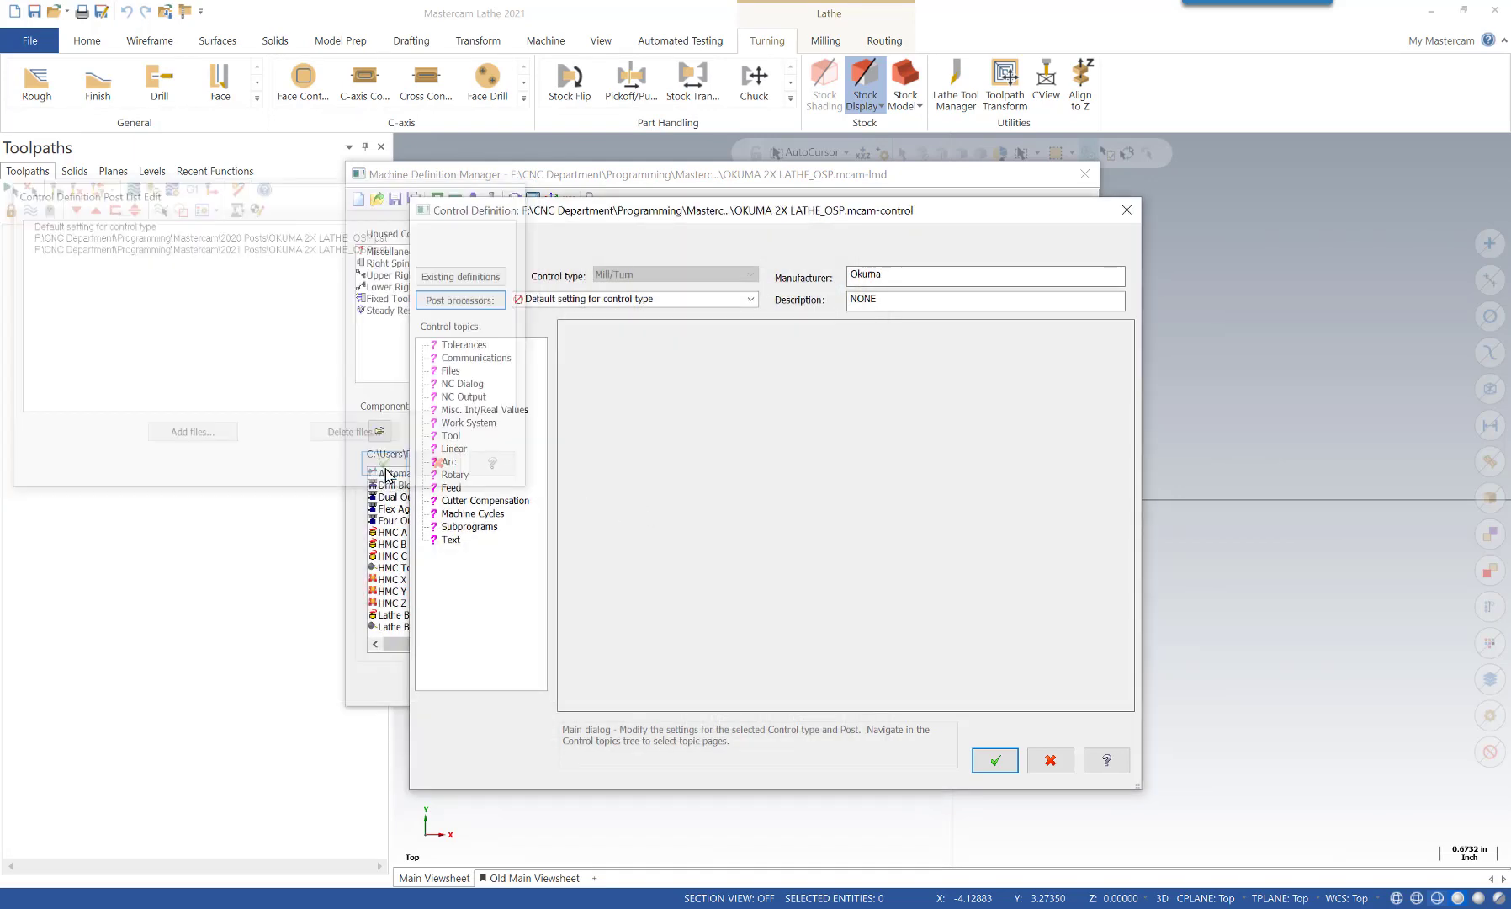
left_click(751, 300)
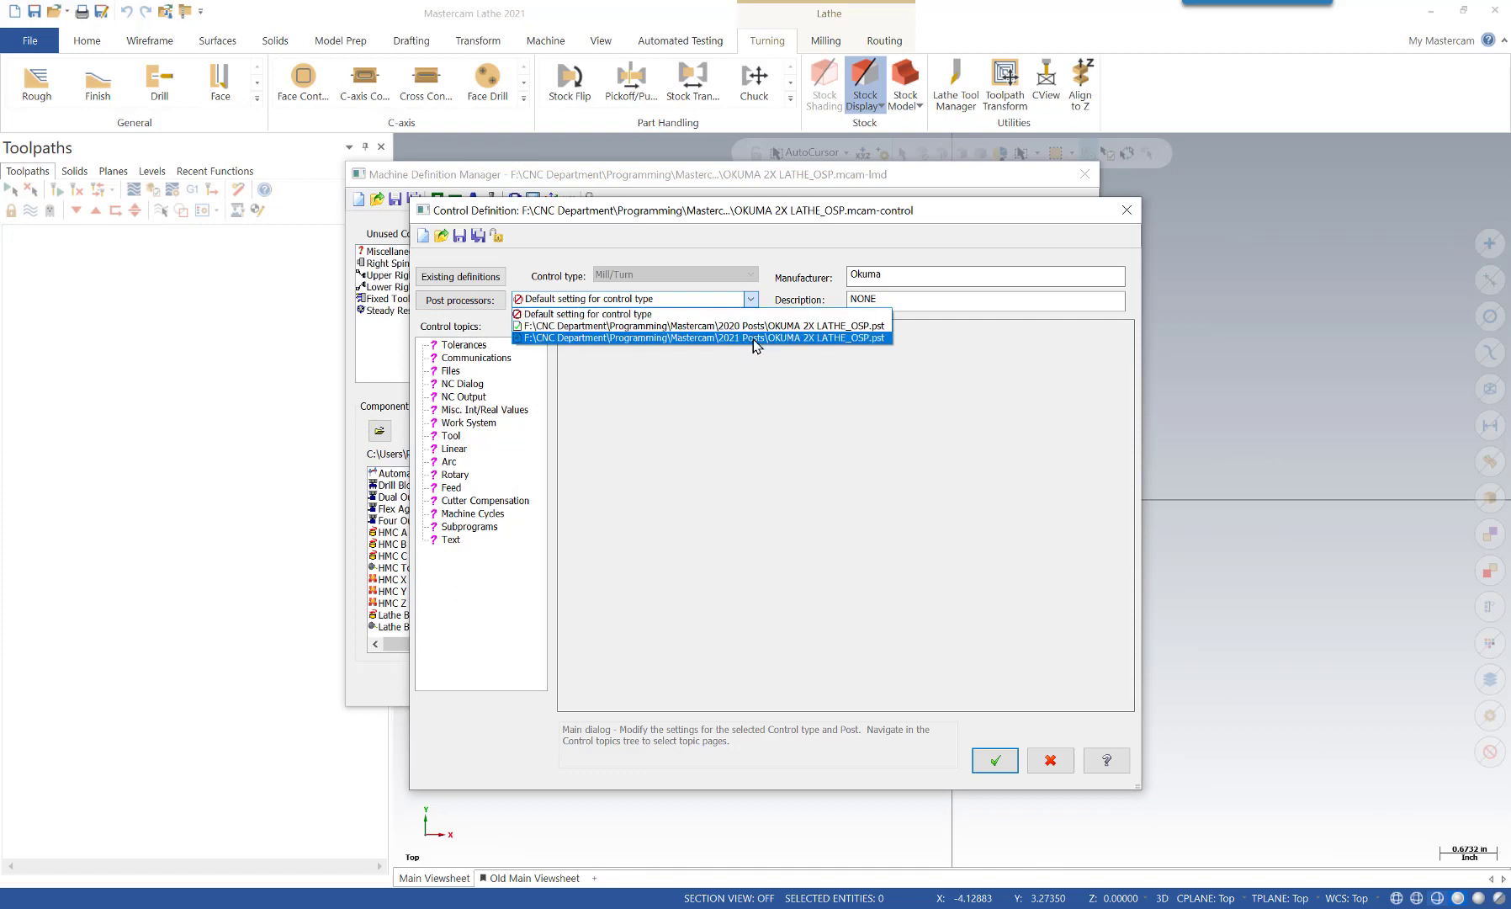
left_click(752, 340)
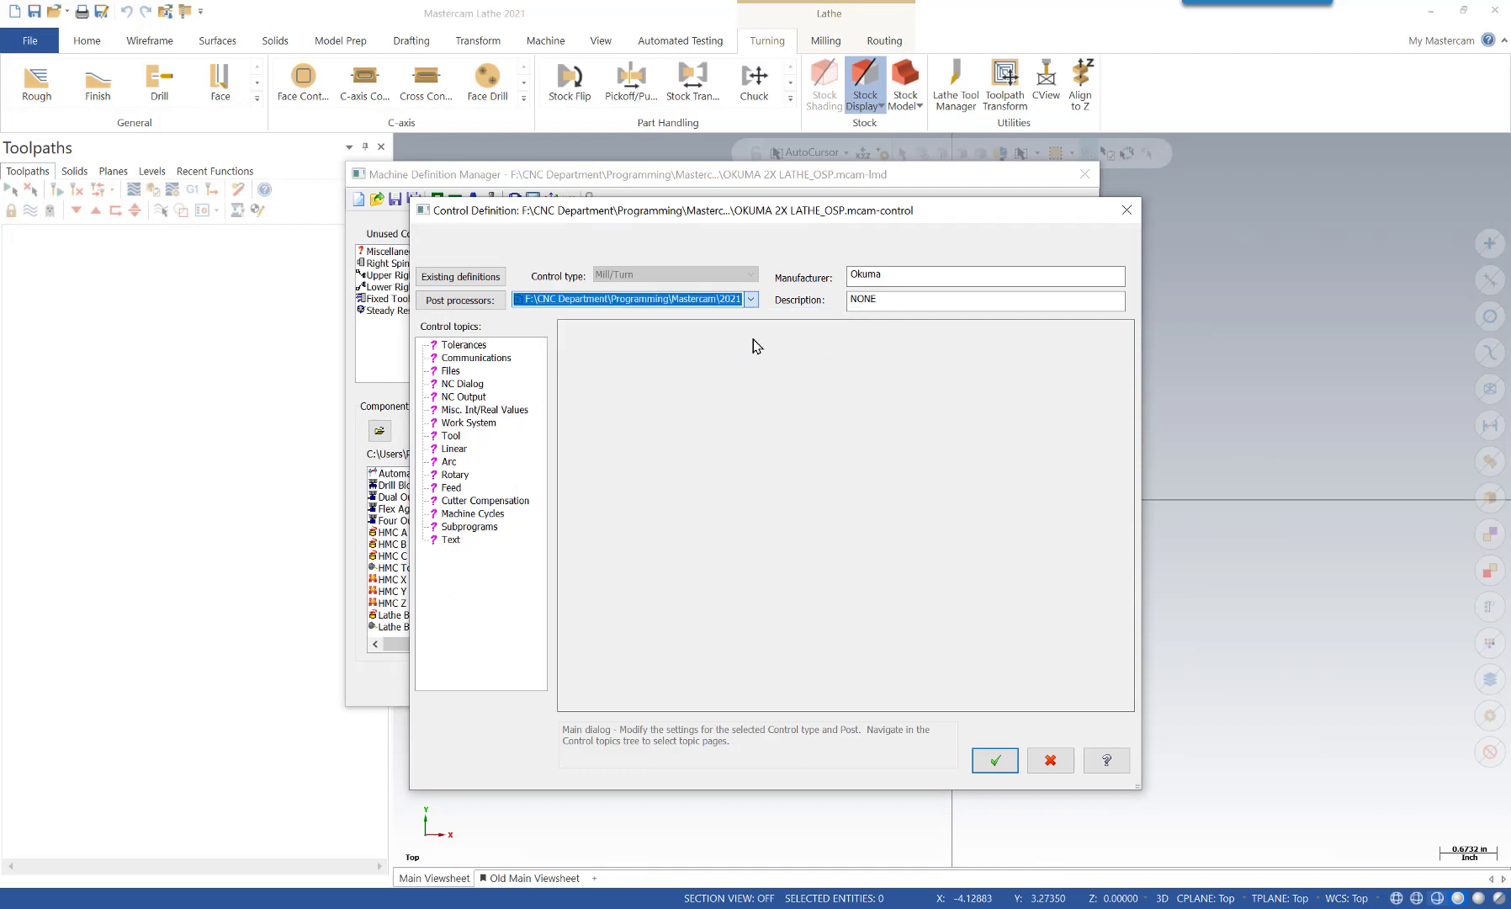
From the Tolerances page, start importing control settings for all pages from a file
left_click(476, 345)
right_click(564, 350)
mouse_move(618, 374)
left_click(685, 391)
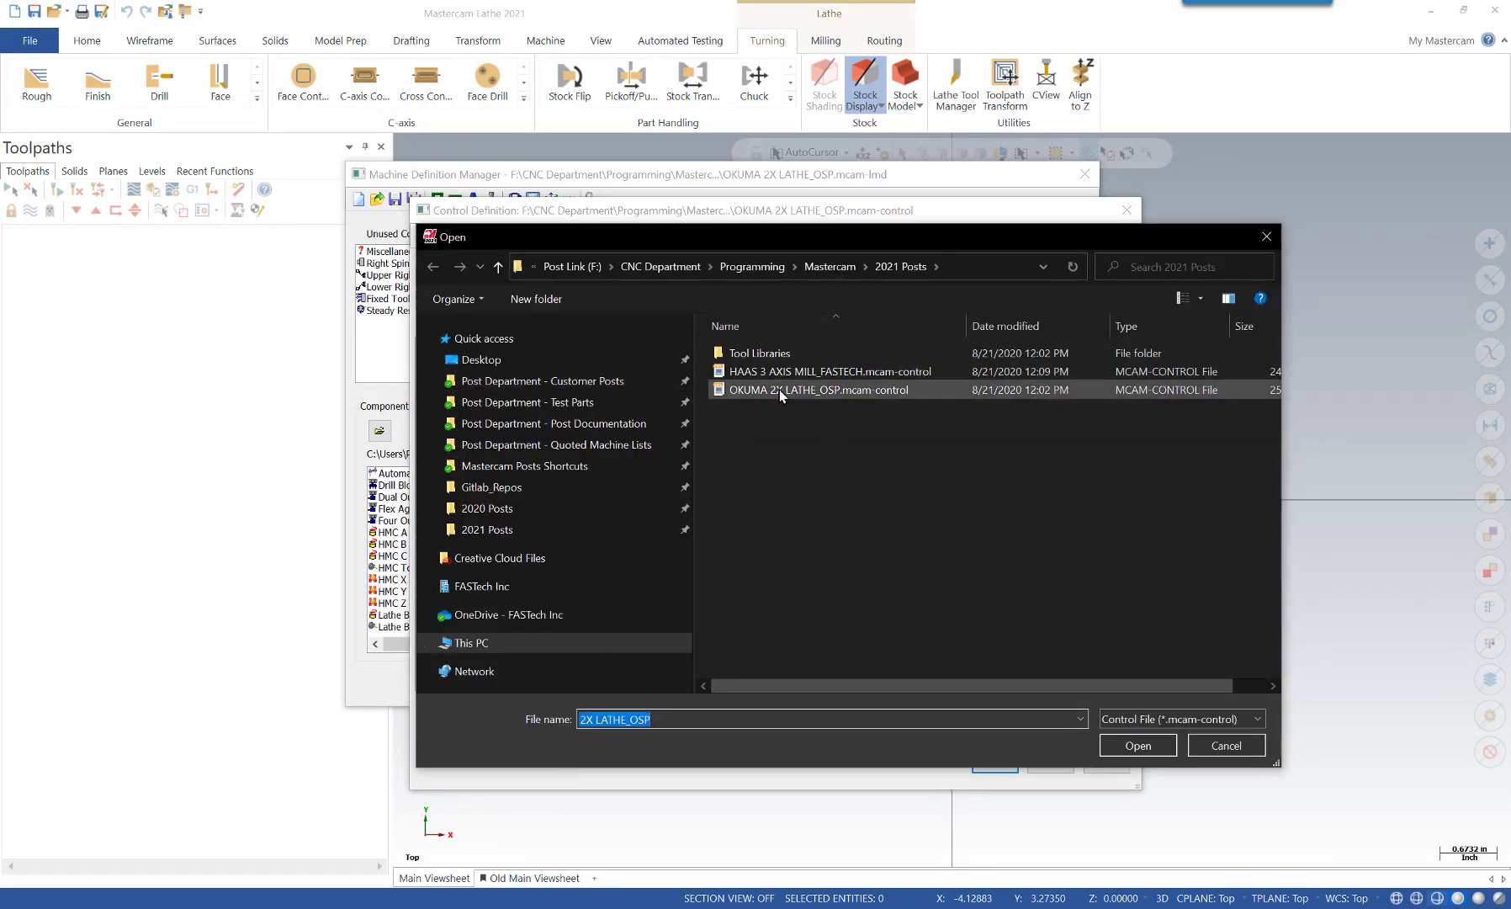
Import settings from the 2021 OKUMA 2X LATHE_OSP control file using the OKUMA post as key
left_click(779, 389)
left_click(1142, 741)
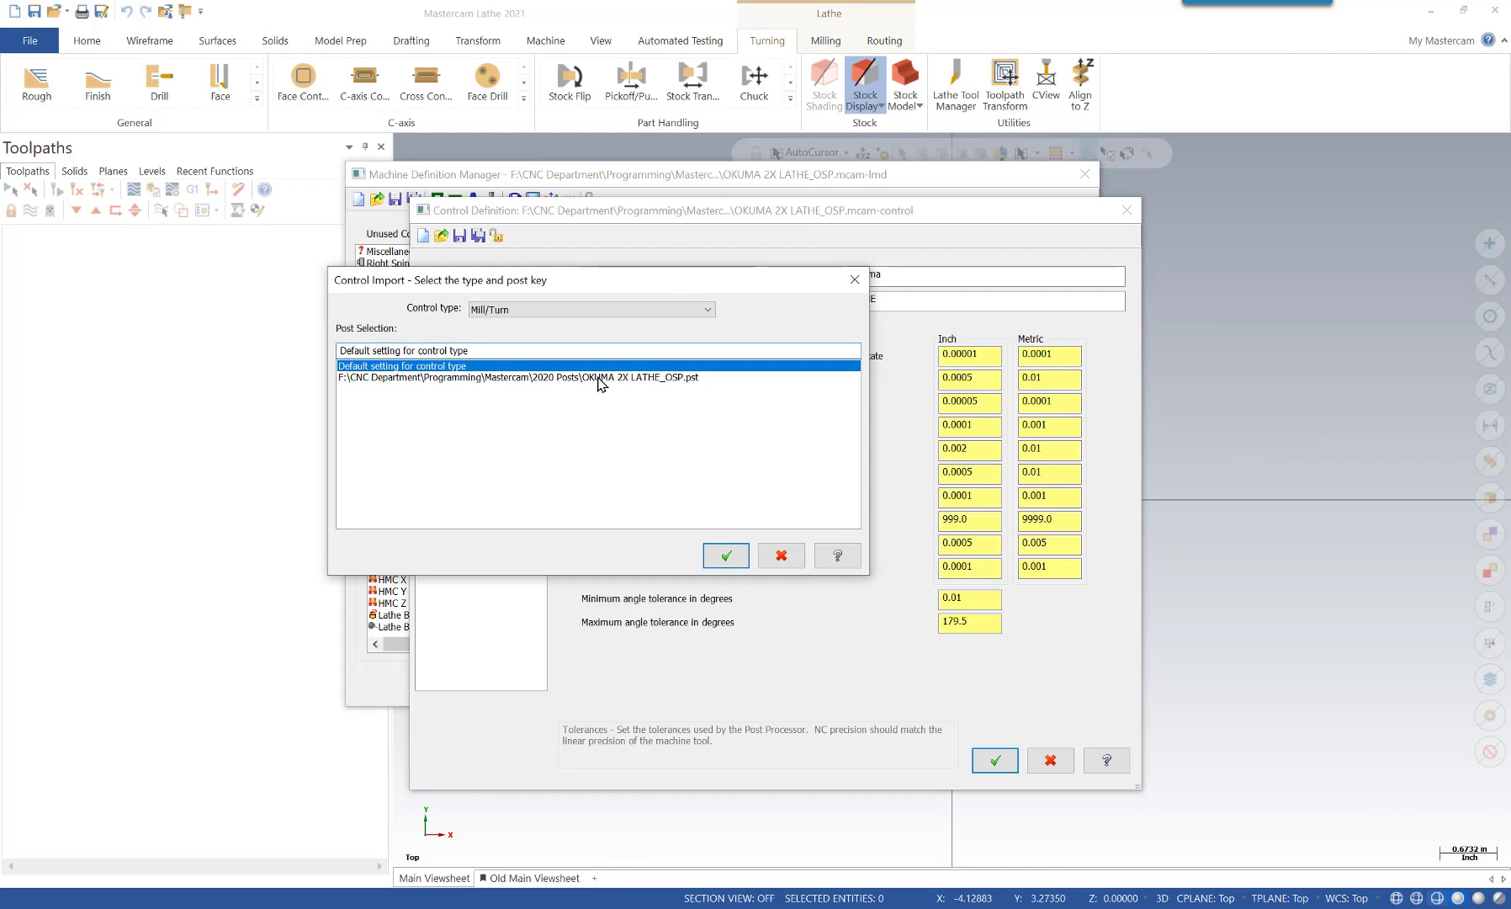
left_click(599, 378)
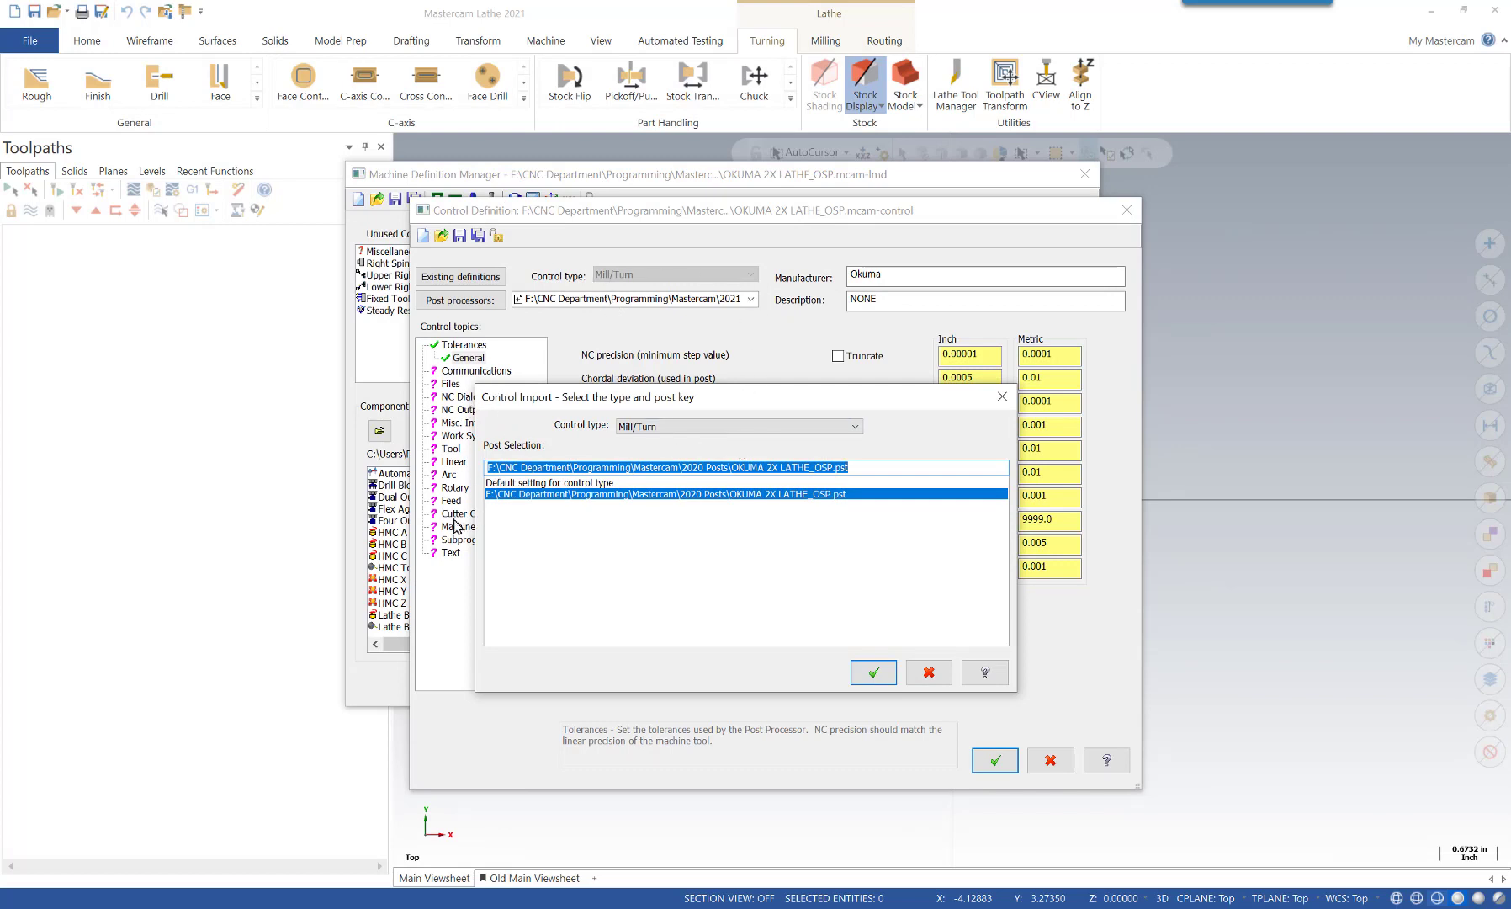
left_click(869, 670)
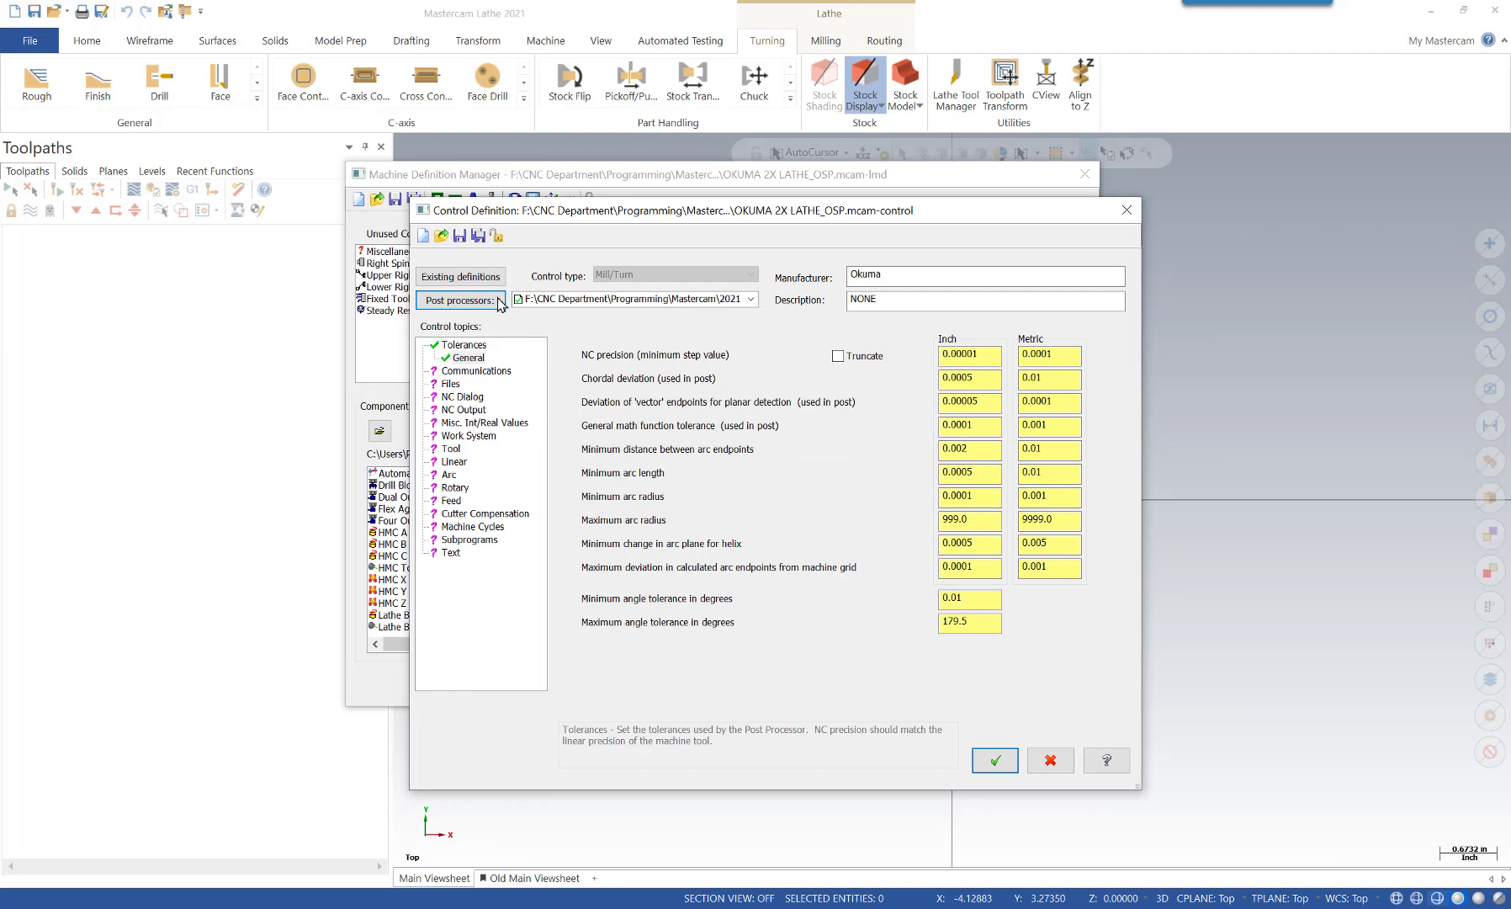
Delete the 2020 OKUMA post from the control's post processor list
left_click(460, 300)
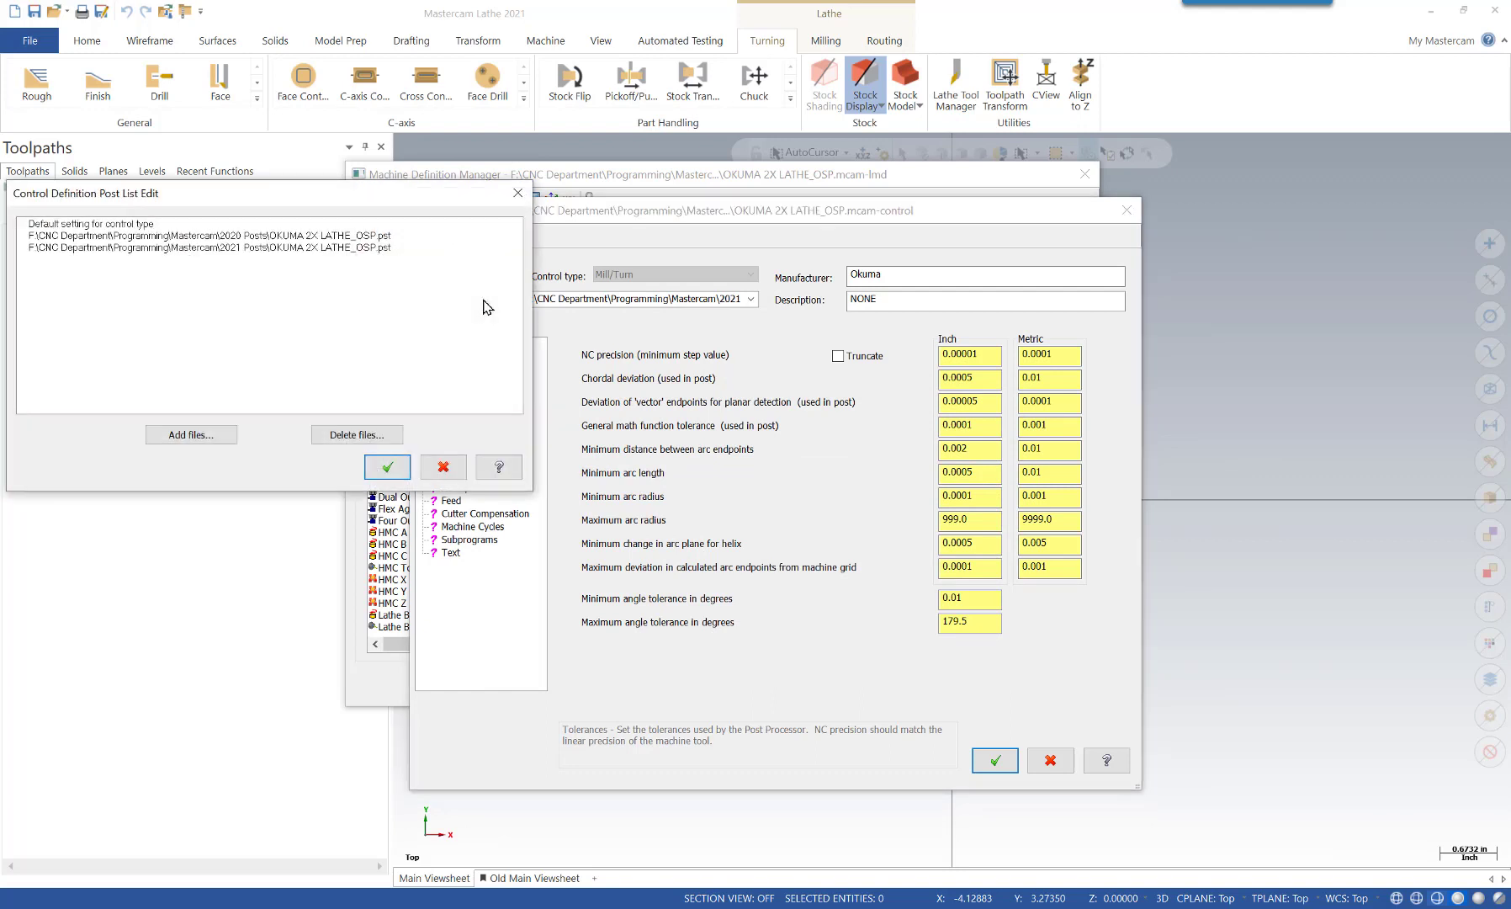
left_click(320, 236)
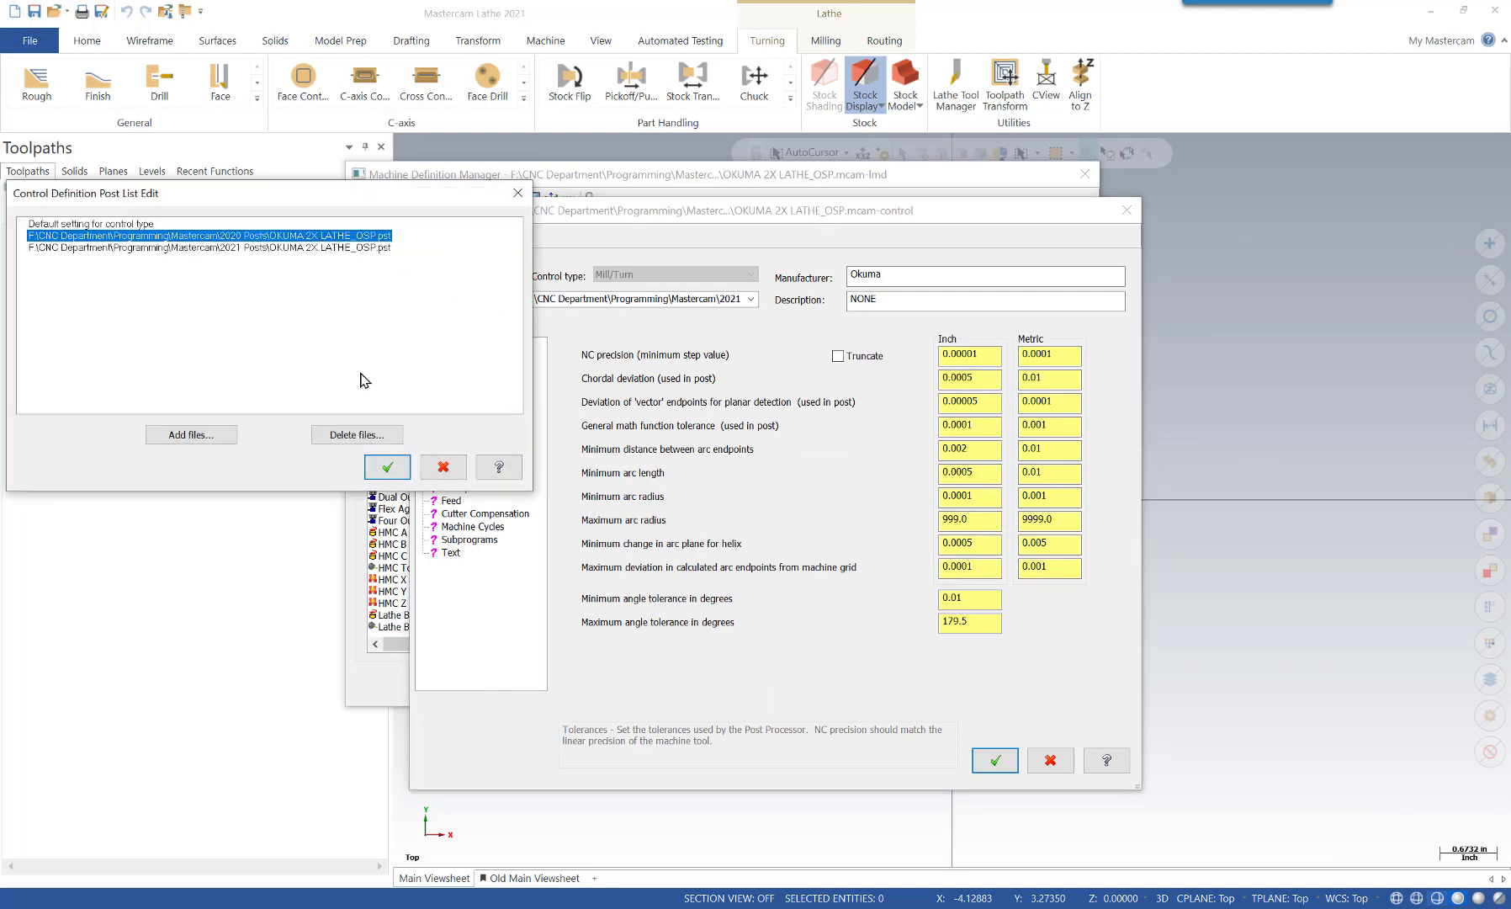
left_click(367, 436)
left_click(388, 467)
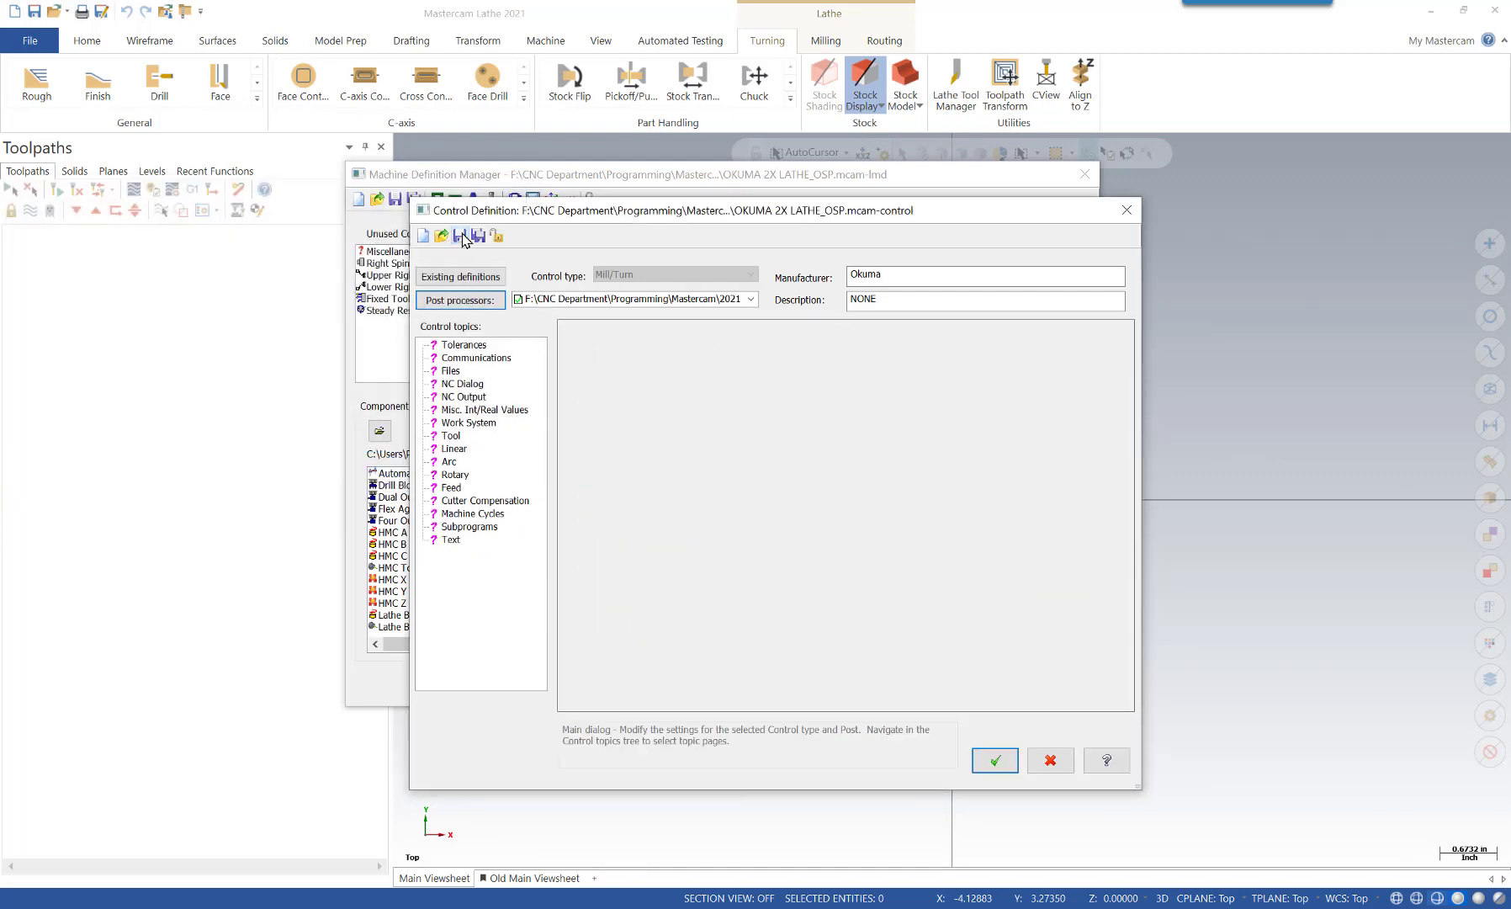
Accept the control and lathe machine definitions and replace the group's machine with the updated one
left_click(994, 759)
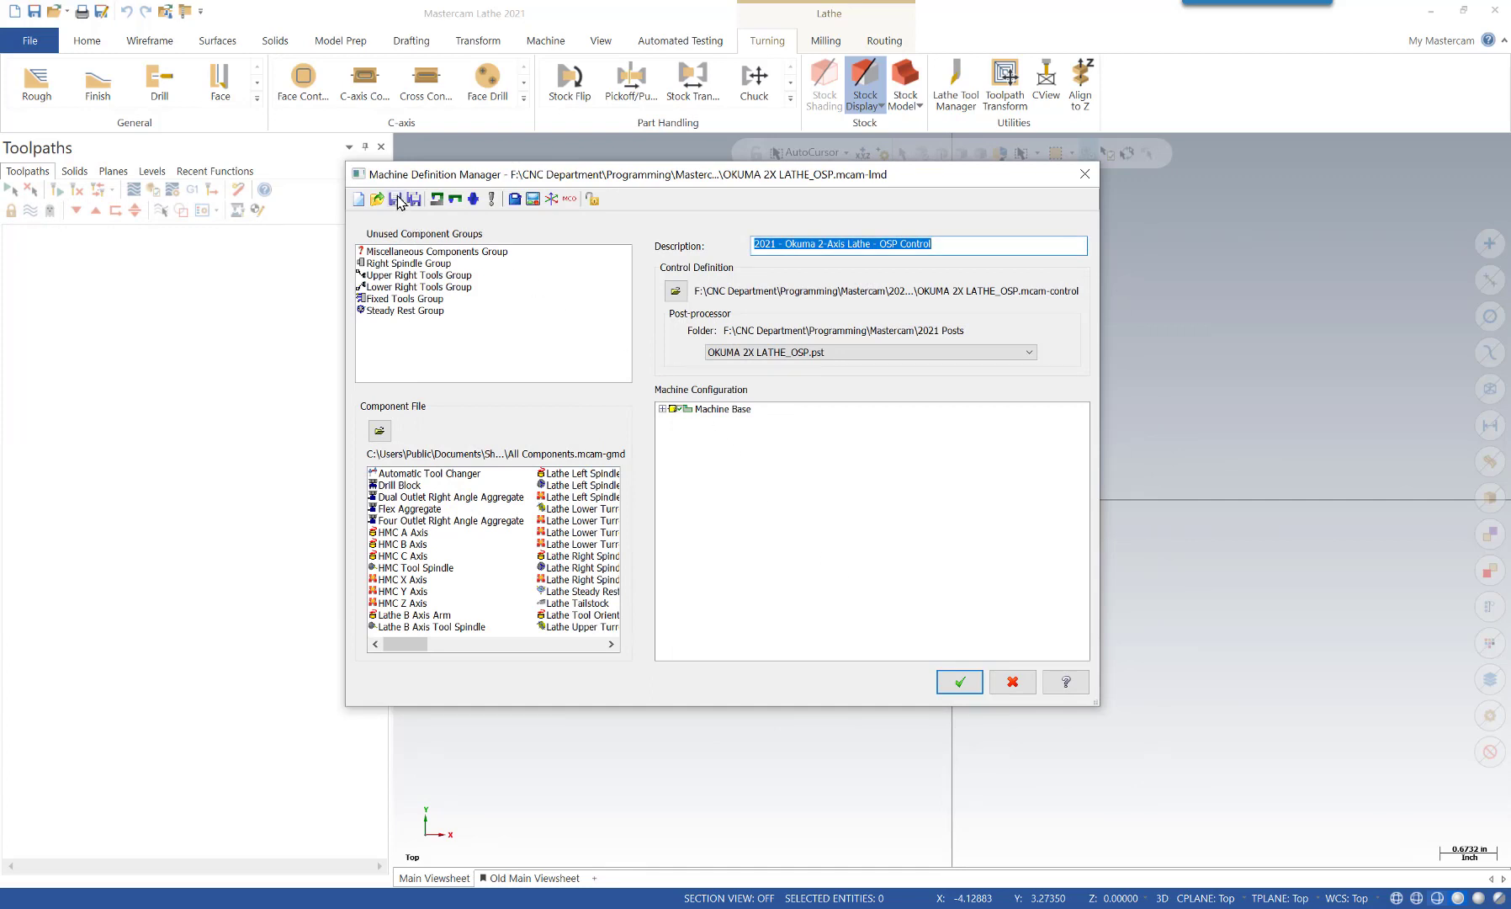
left_click(960, 682)
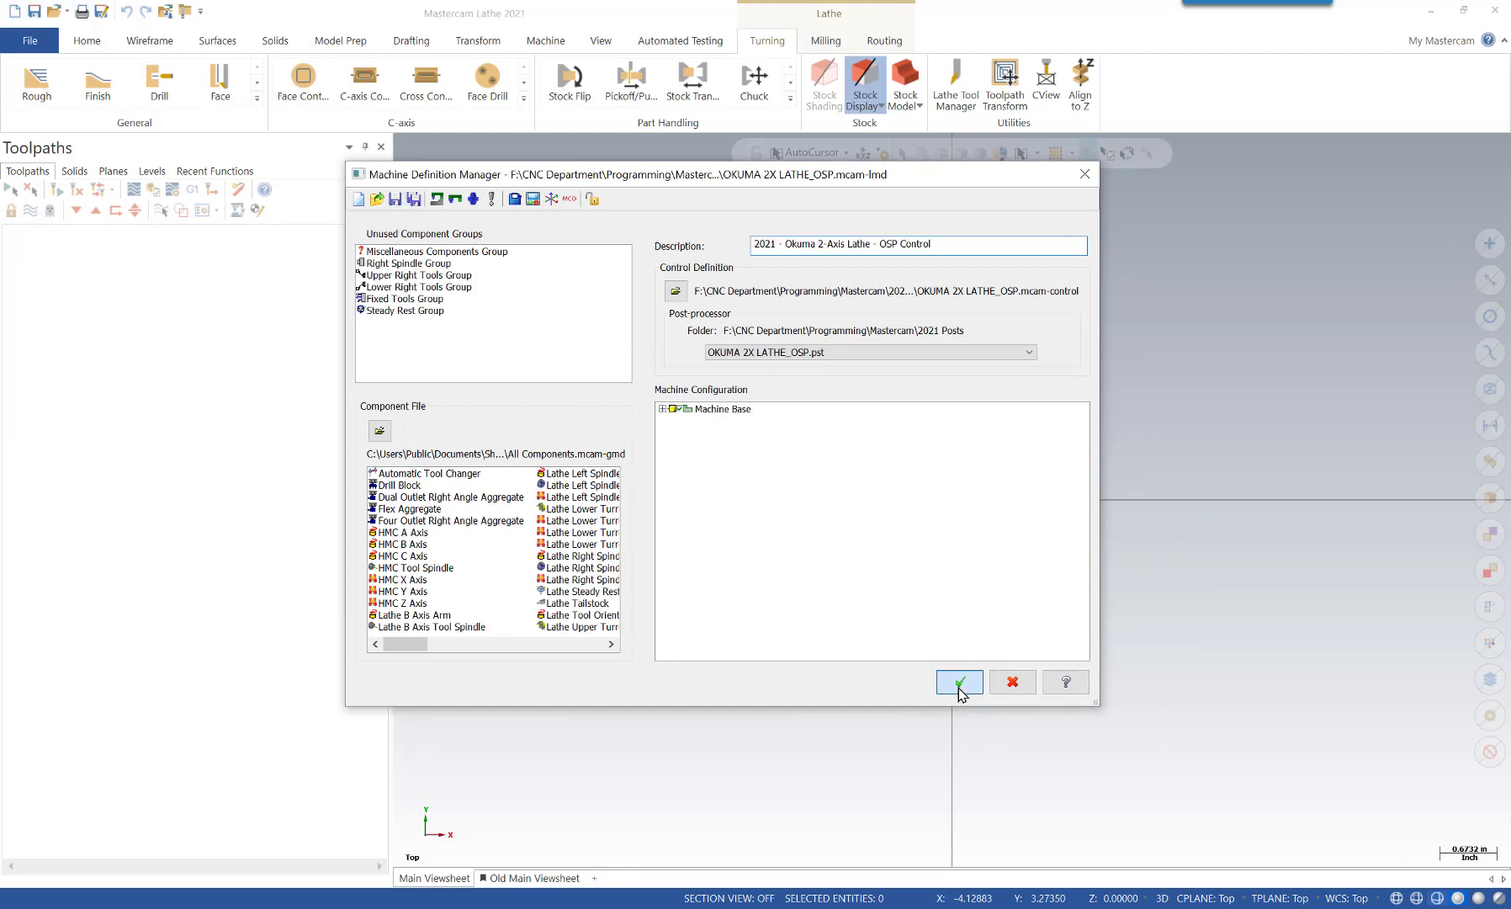
left_click(808, 507)
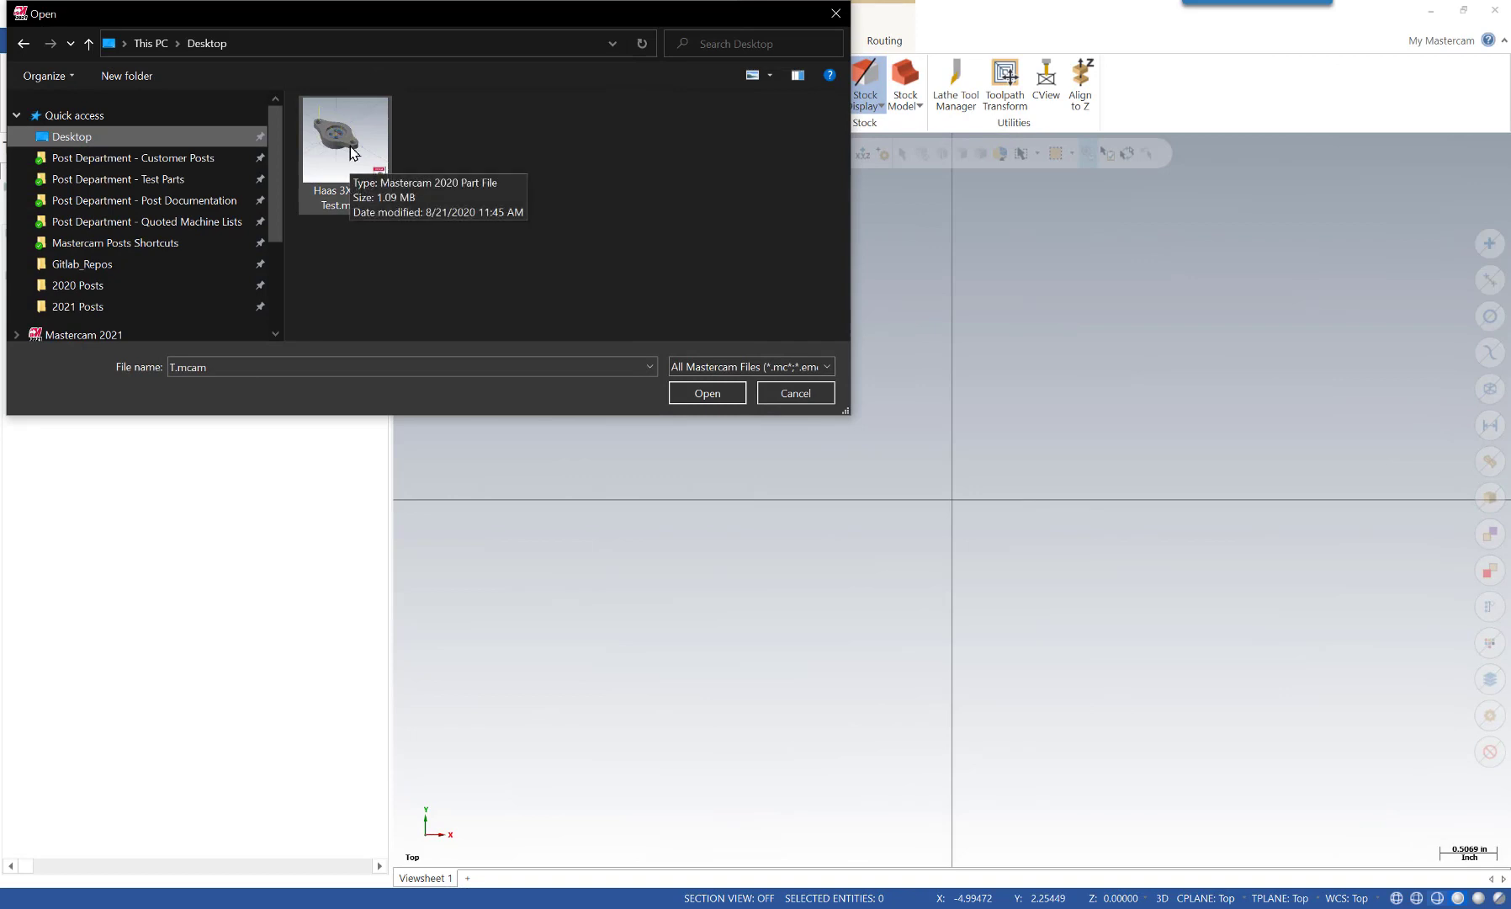
Open Haas 3X VMC Test.mcam from the Desktop without saving T.mcam
left_click(349, 149)
left_click(723, 394)
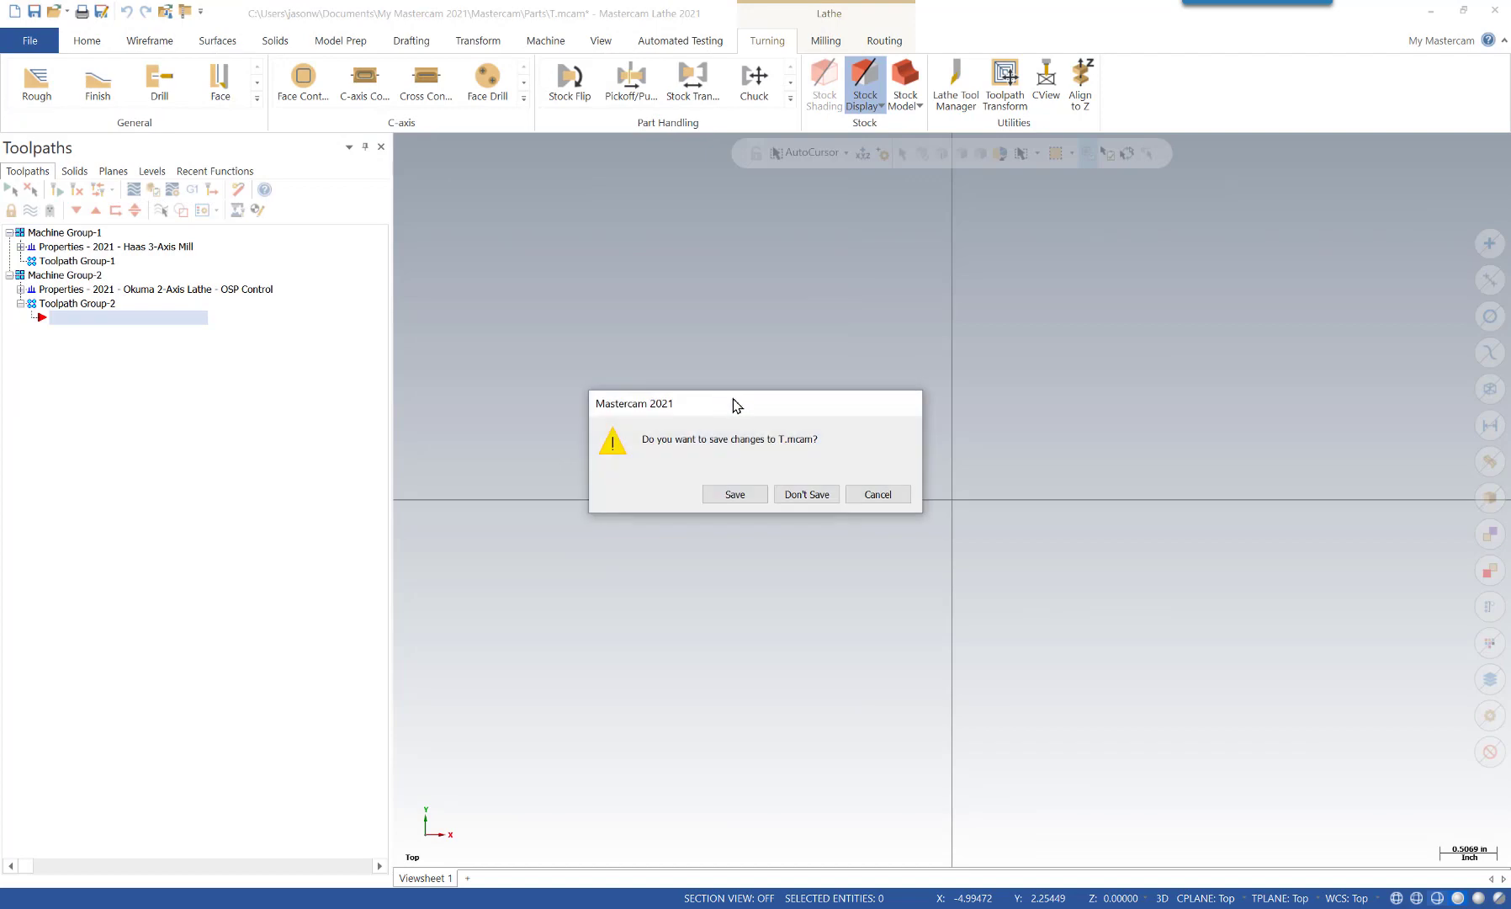
left_click(806, 493)
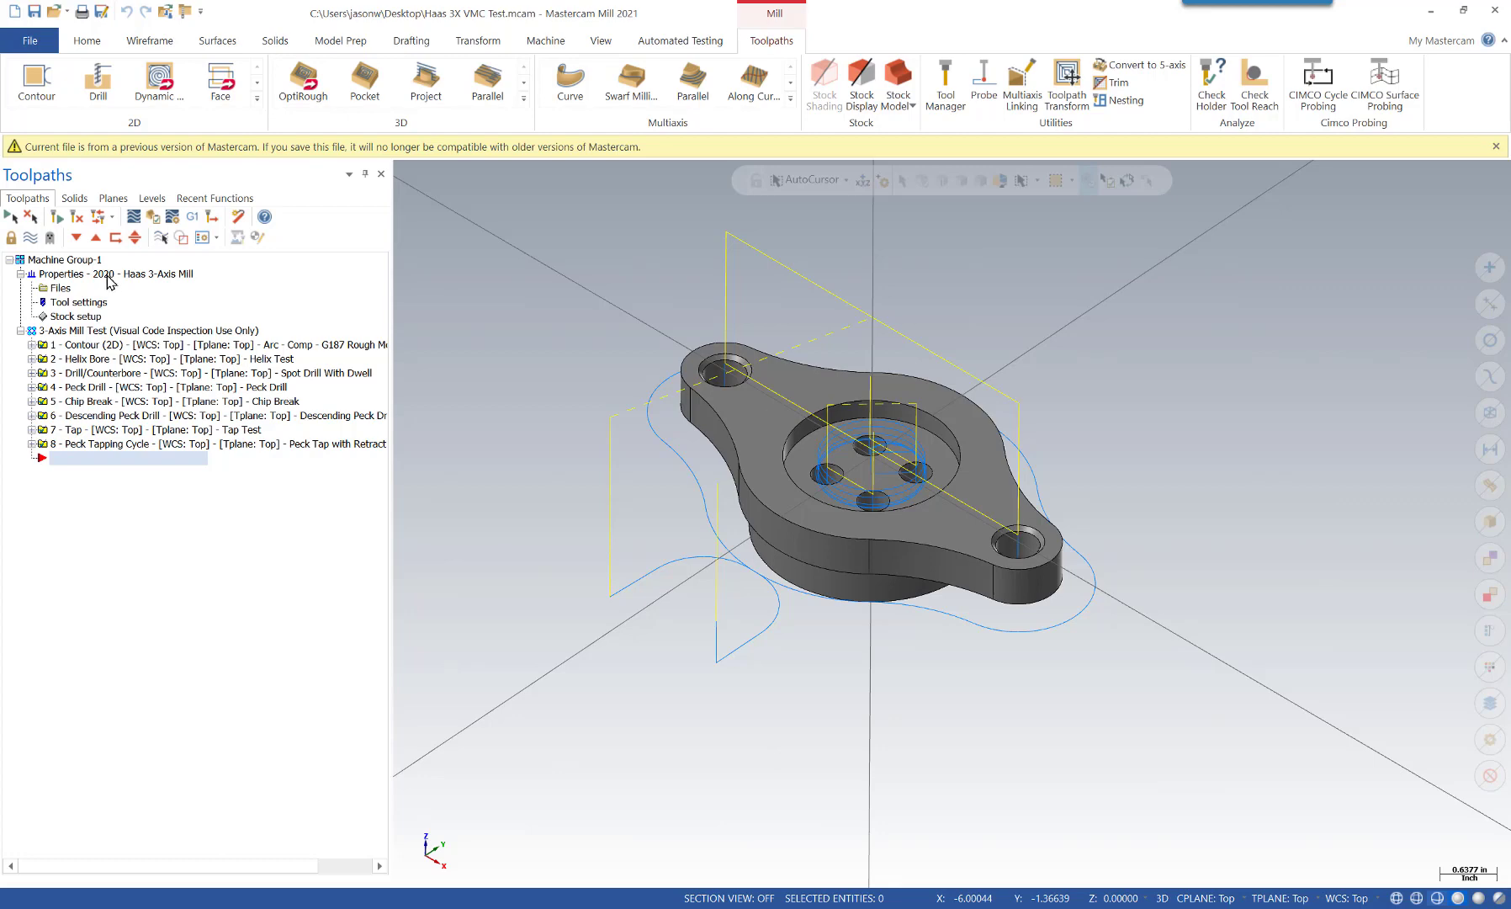
In the machine group's Files properties, replace the machine with 2021 Posts HAAS 3 AXIS MILL_FASTECH.mcam-mmd
left_click(61, 290)
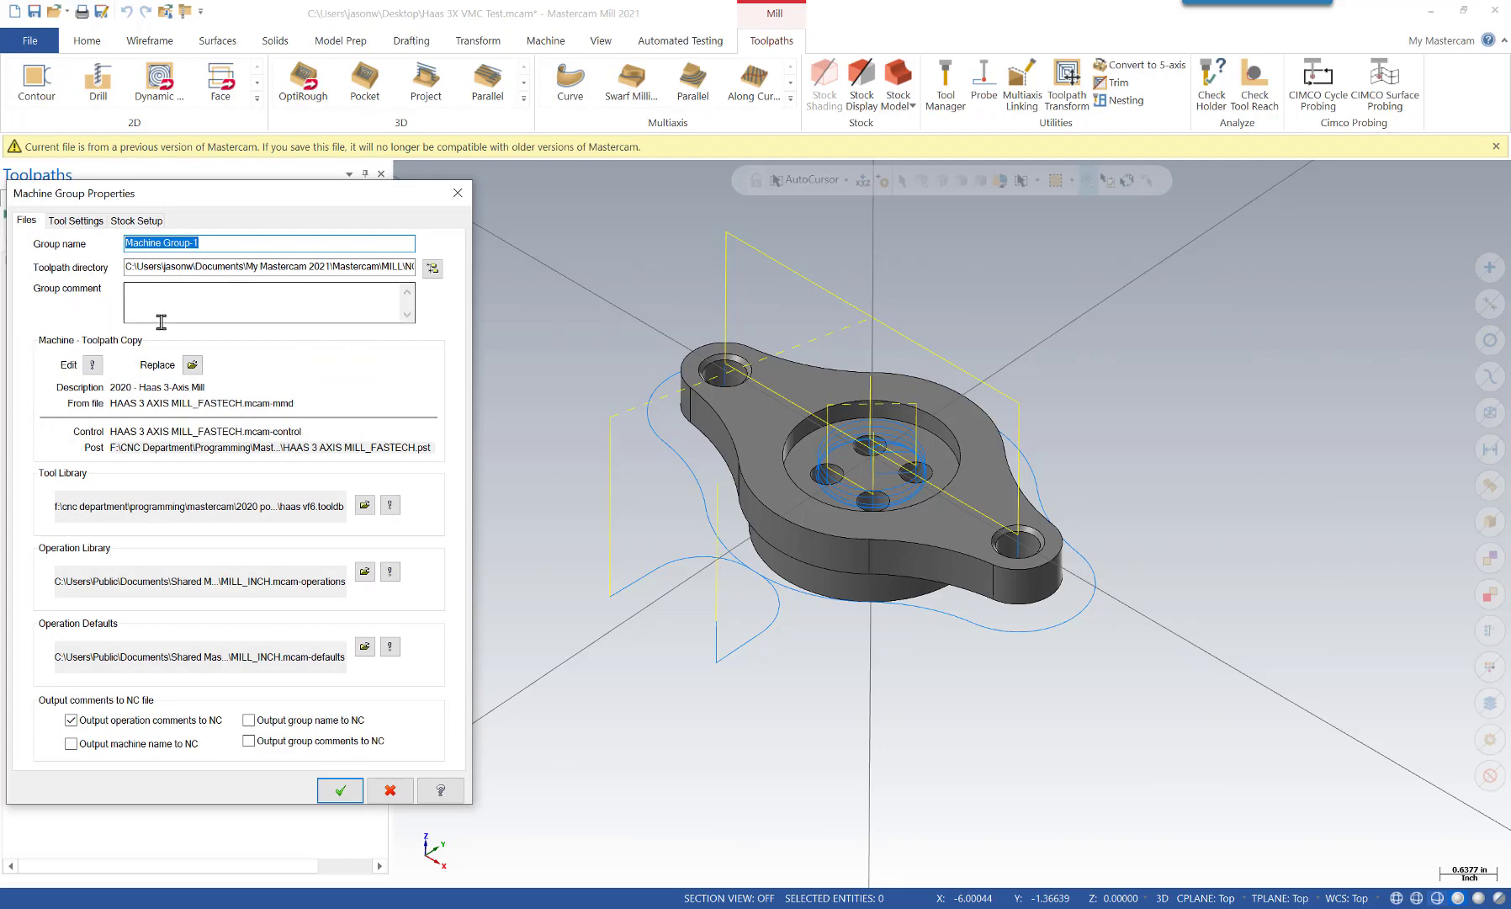
left_click(192, 364)
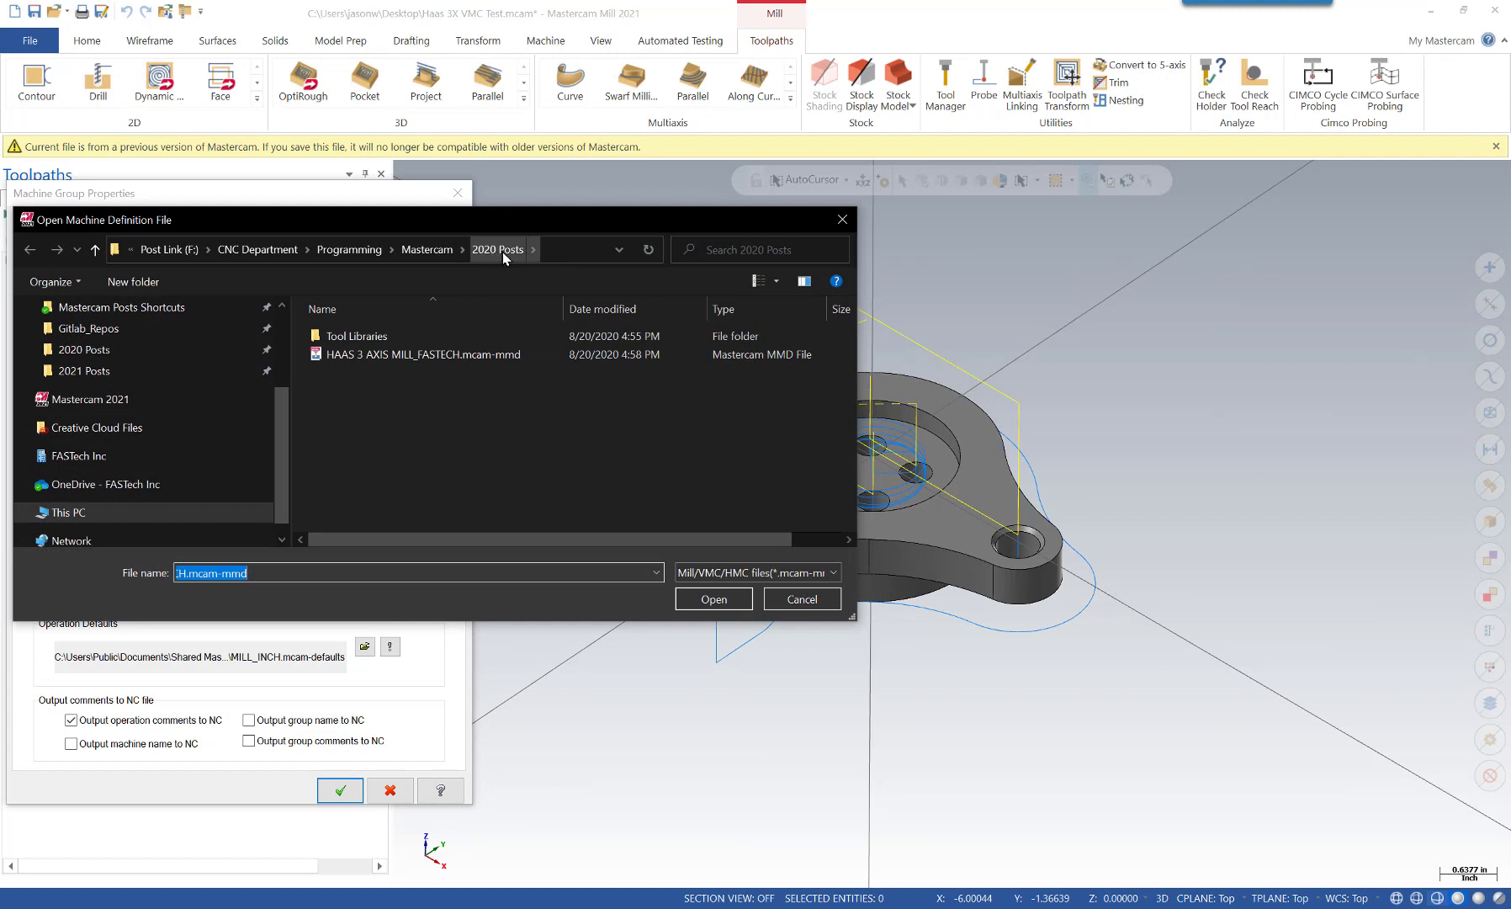
left_click(93, 375)
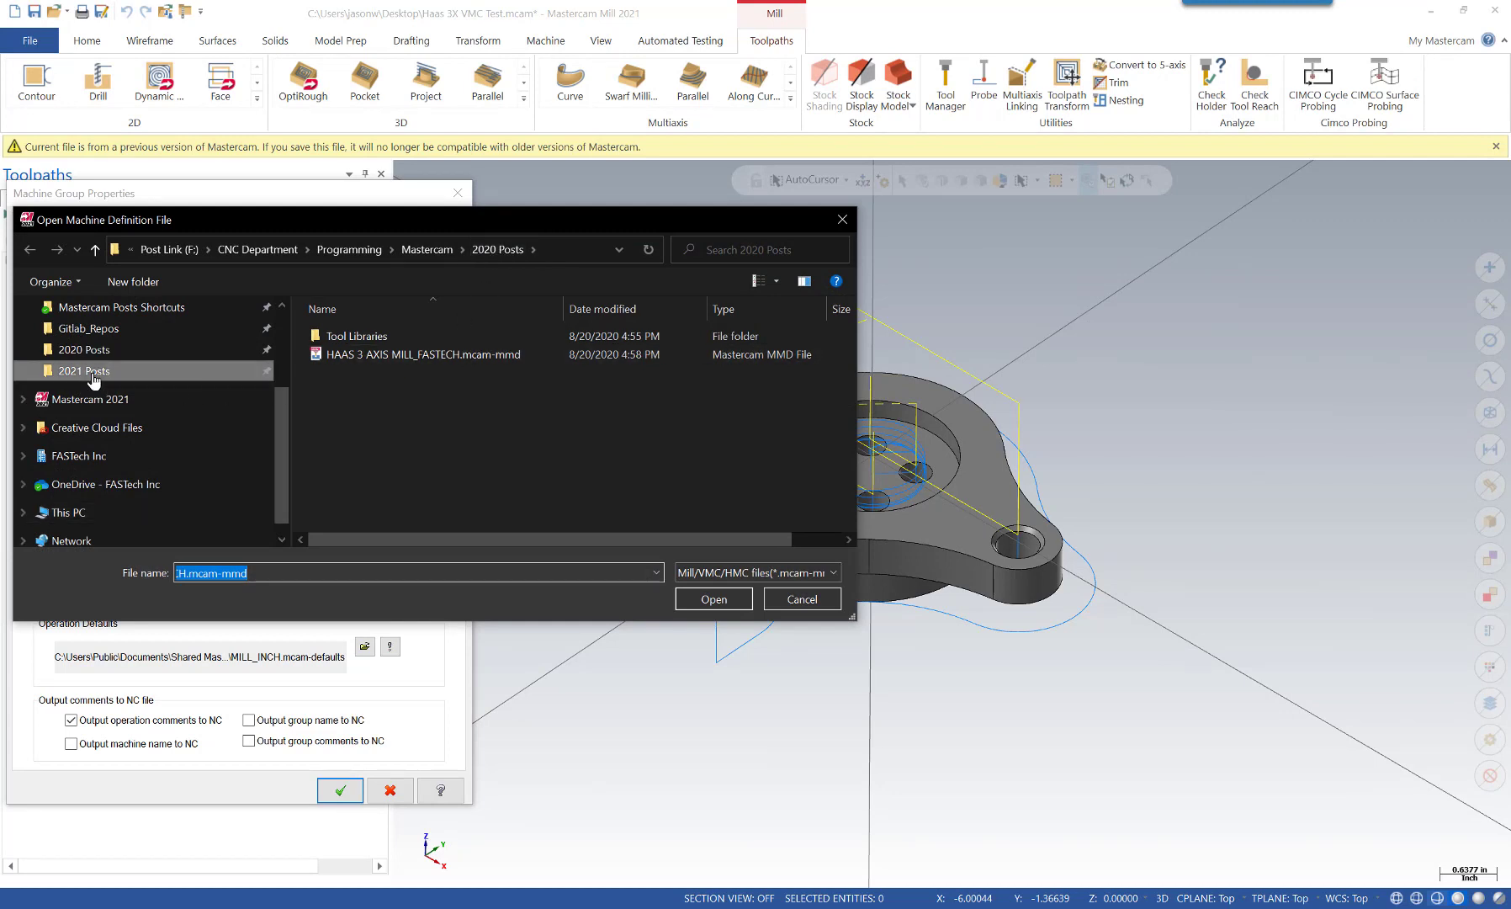
left_click(93, 375)
left_click(391, 359)
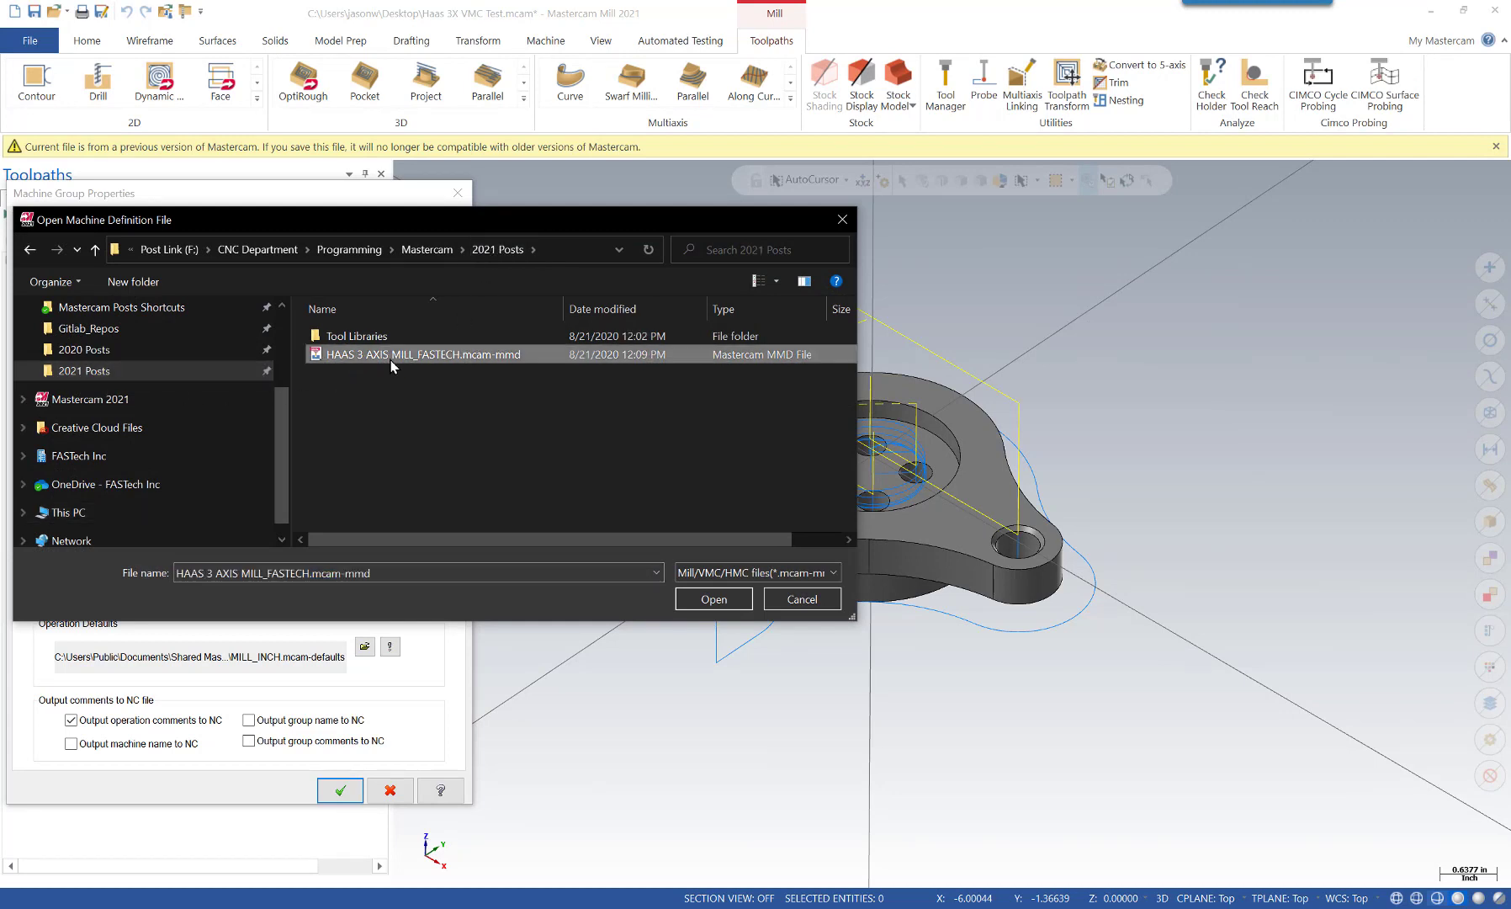
left_click(728, 601)
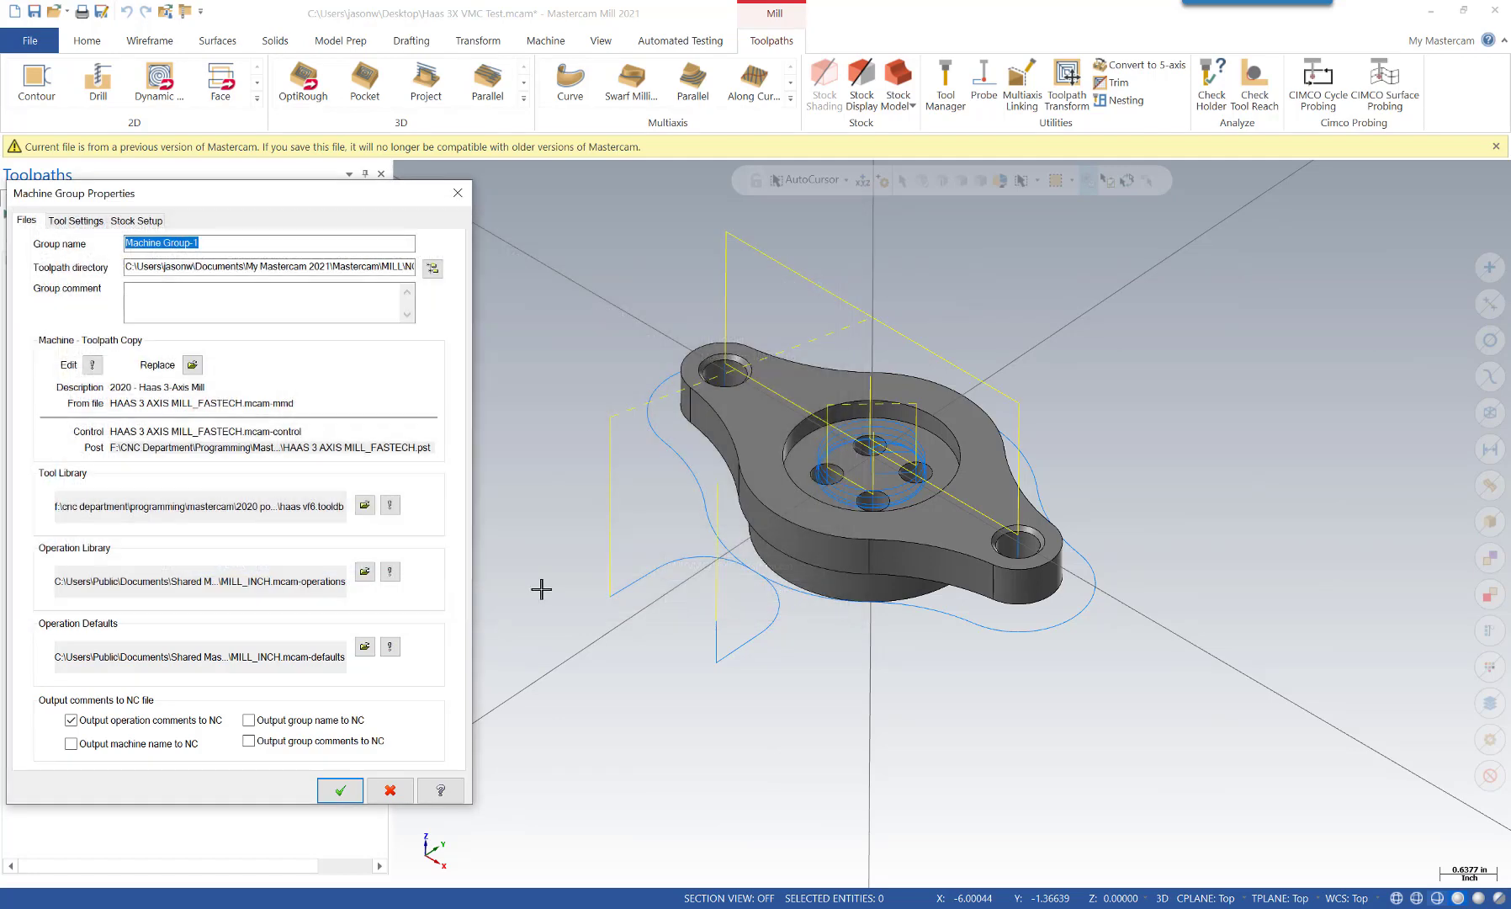